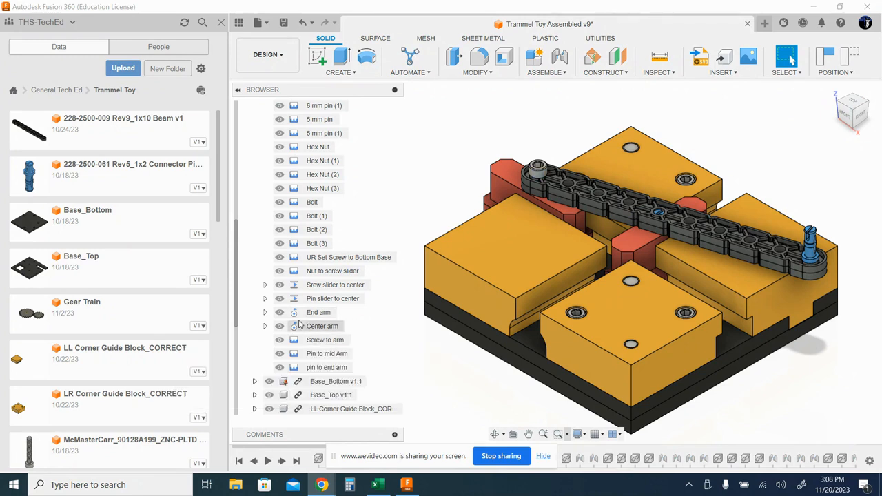
Animate the End arm joint in the assembled trammel toy to examine its motion, and stop the animation.
right_click(317, 313)
click(372, 203)
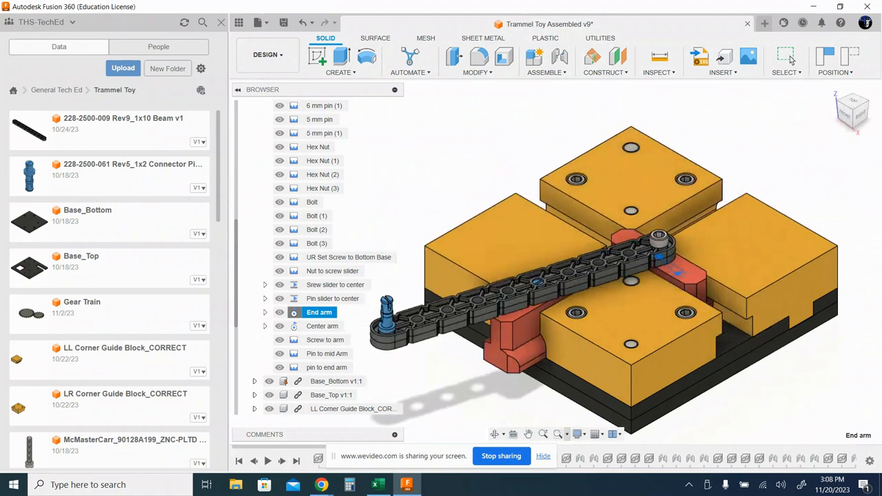
click(543, 457)
key(Escape)
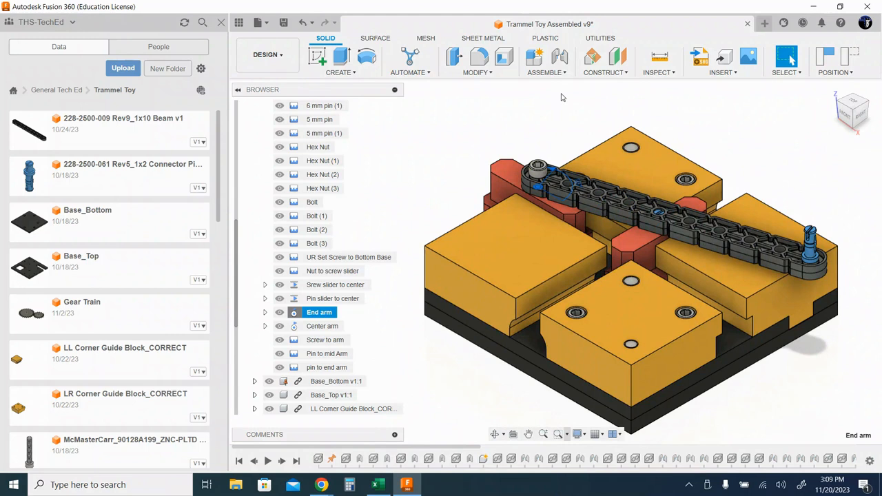
Create a new design and save it as "Trammel Toy Video" in the Trammel Toy folder.
click(763, 24)
click(283, 22)
text(Trammel Toy Video)
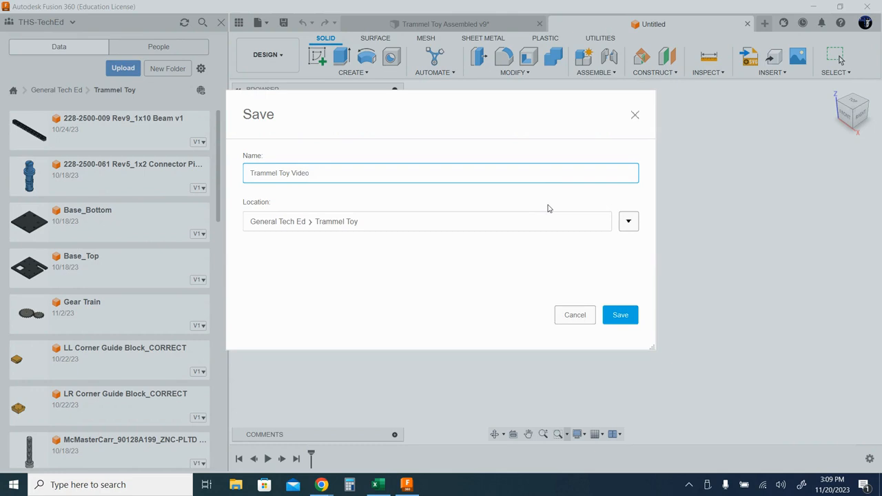
key(Return)
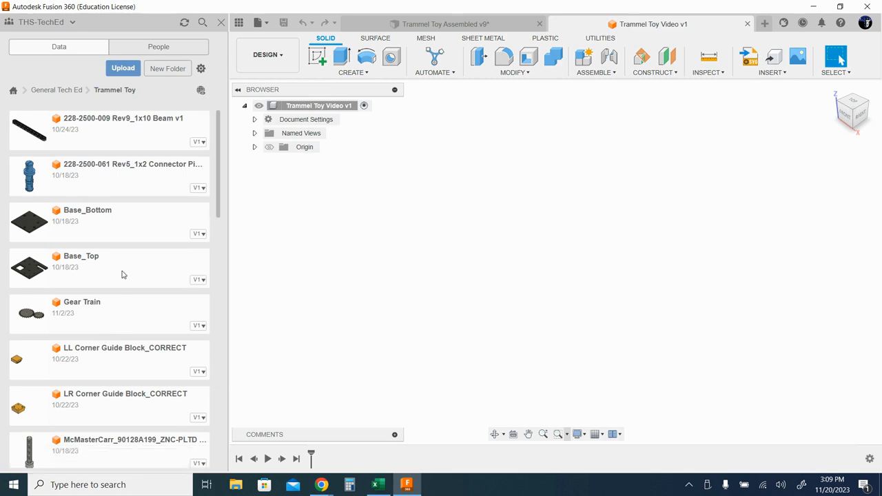
Insert the Base_Bottom component at its default position and ground it.
drag(85, 230, 510, 249)
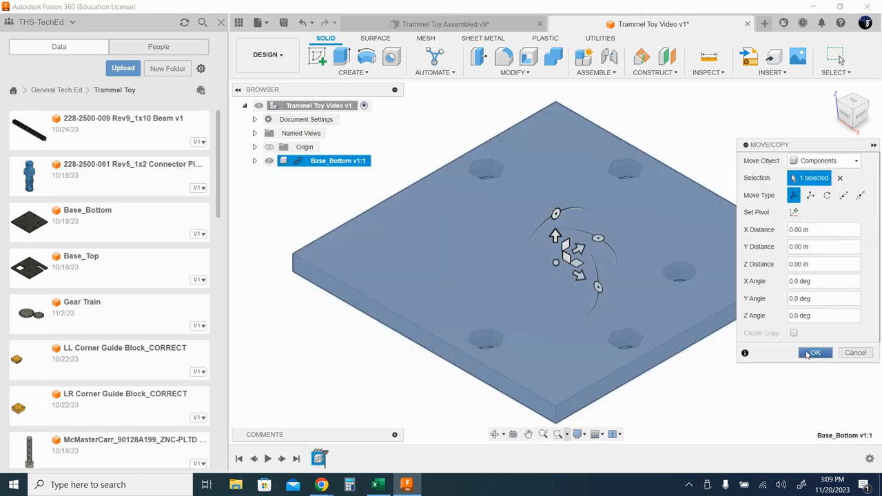
click(813, 353)
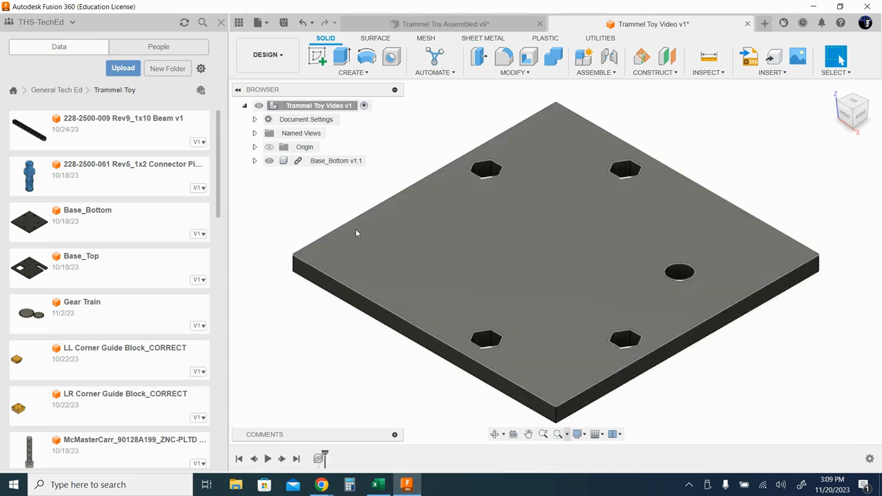
click(328, 164)
right_click(329, 164)
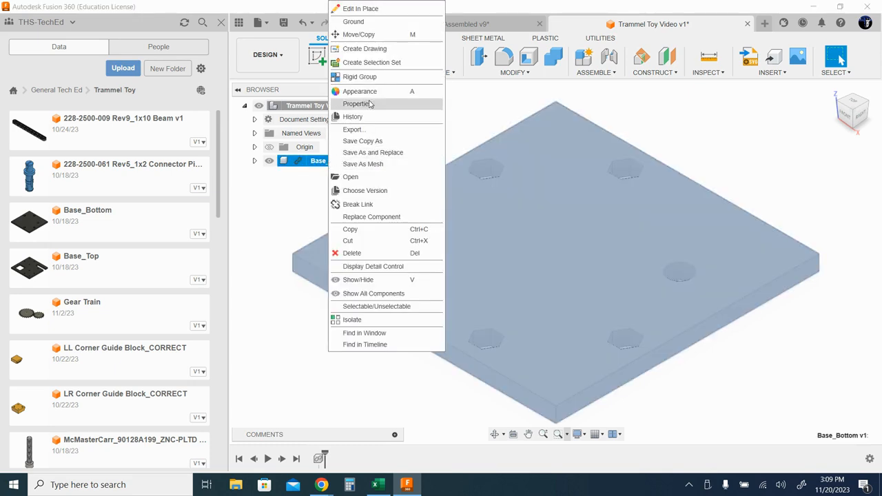
click(357, 21)
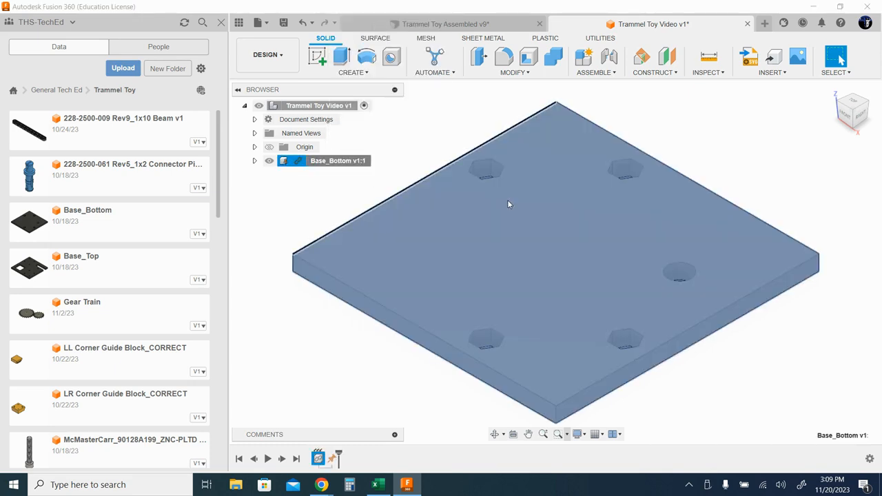
click(793, 381)
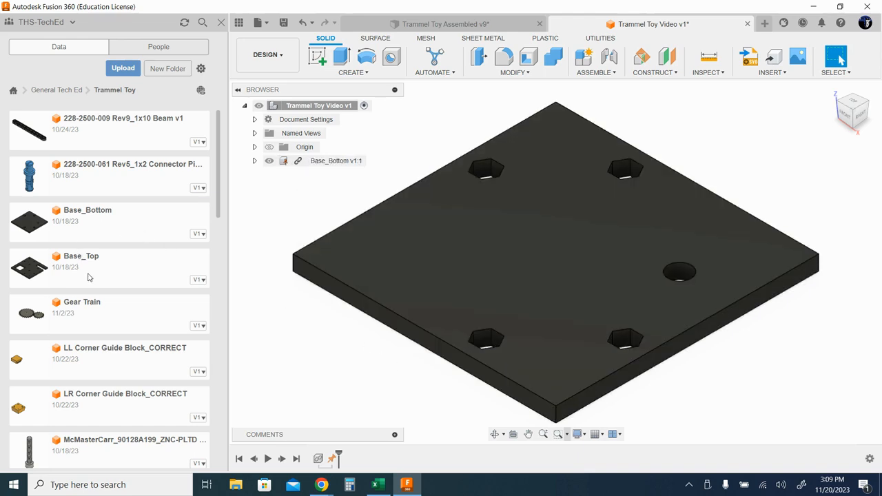
Insert the Base_Top component at its default position on Base_Bottom, and undo a trial move of it.
drag(88, 269, 492, 218)
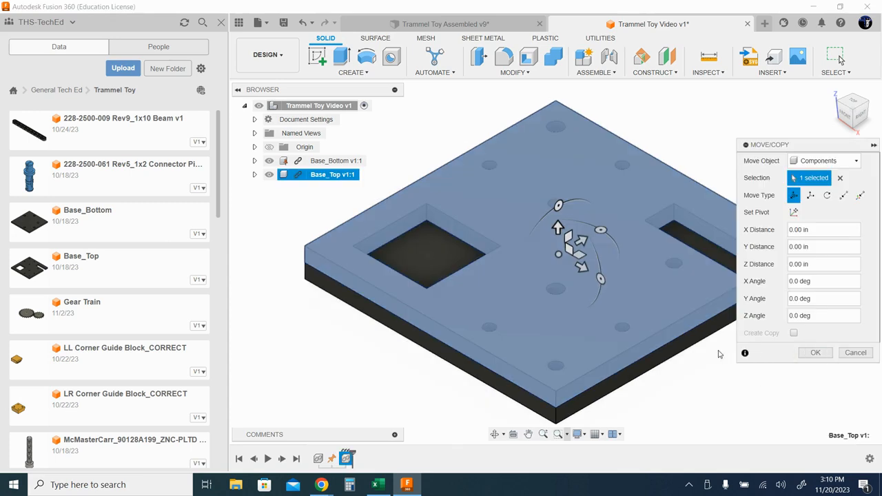
click(816, 353)
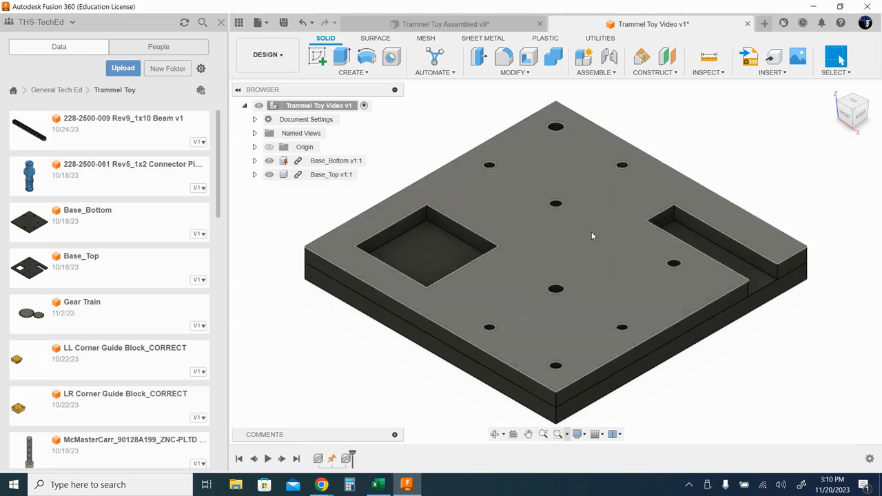
drag(603, 259, 654, 217)
key(ctrl+z)
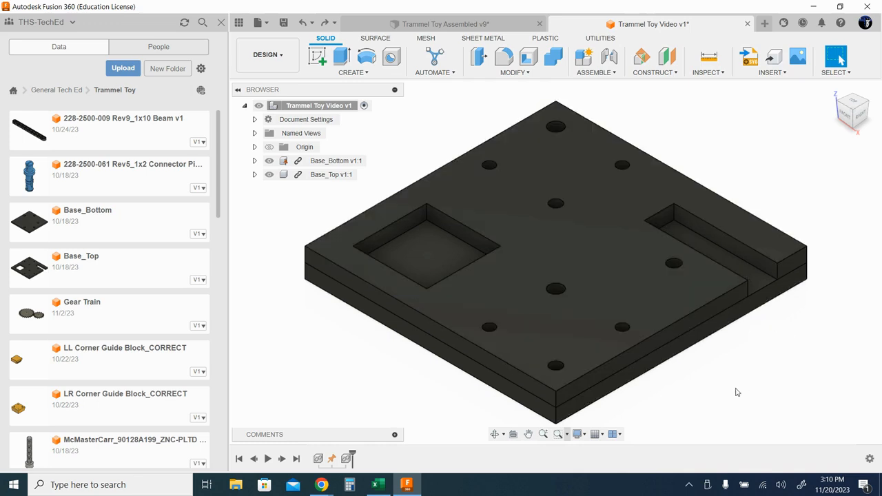
Create a Rigid as-built joint between Base_Top and Base_Bottom, previewing its motion.
click(595, 73)
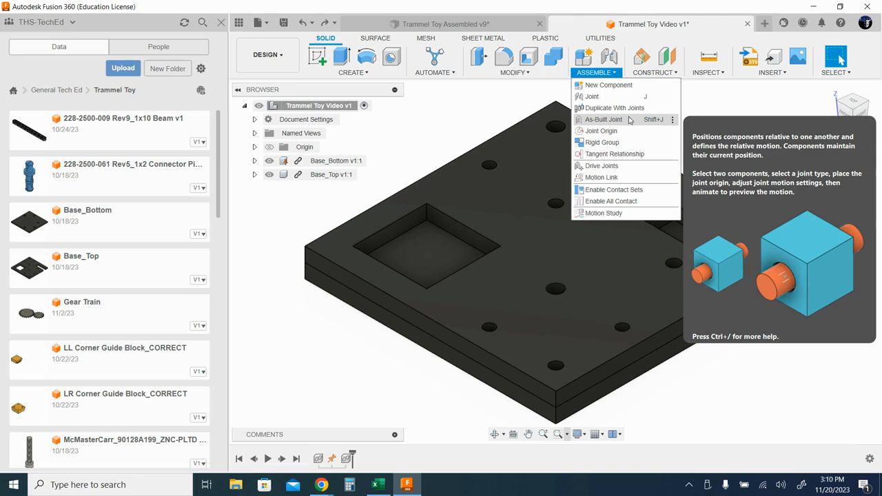
click(603, 119)
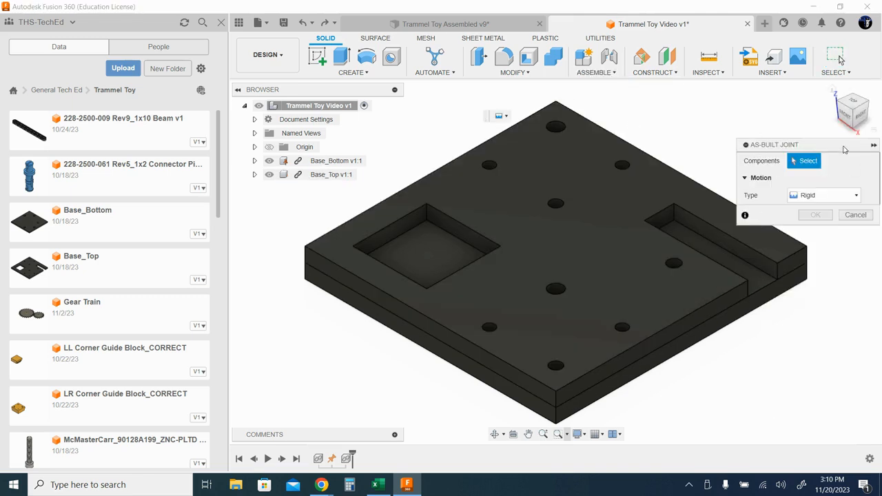
click(776, 247)
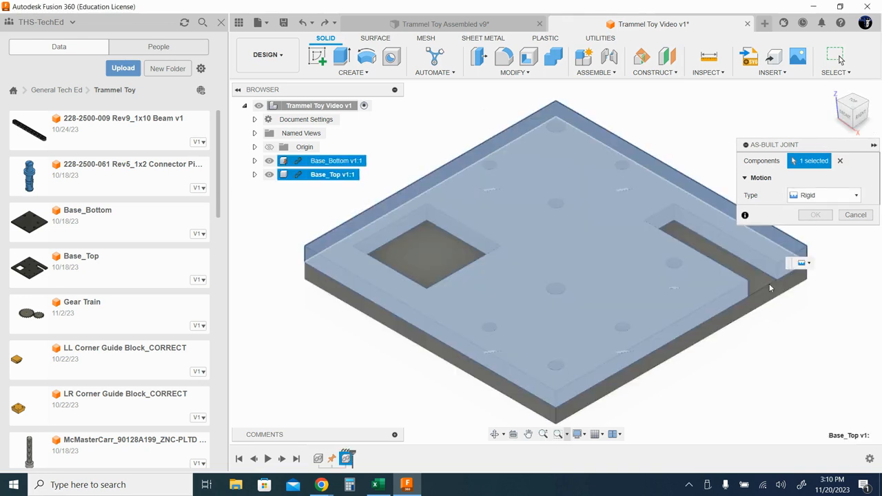
click(764, 287)
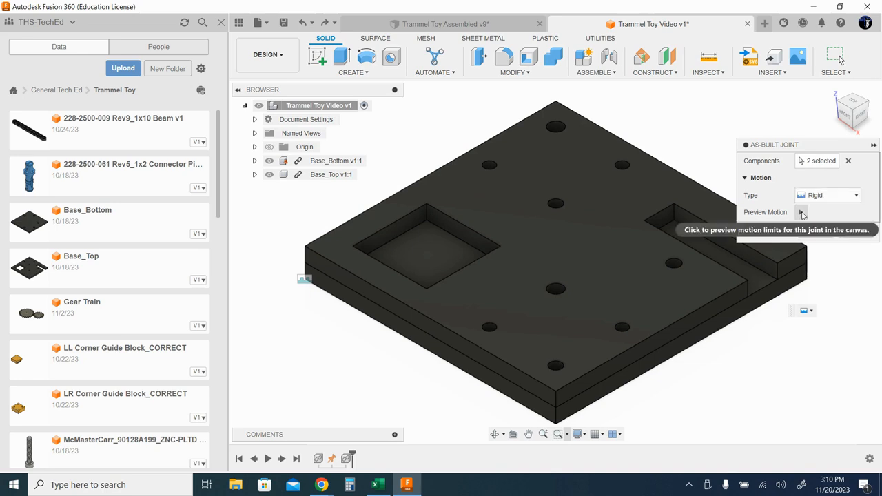
click(802, 213)
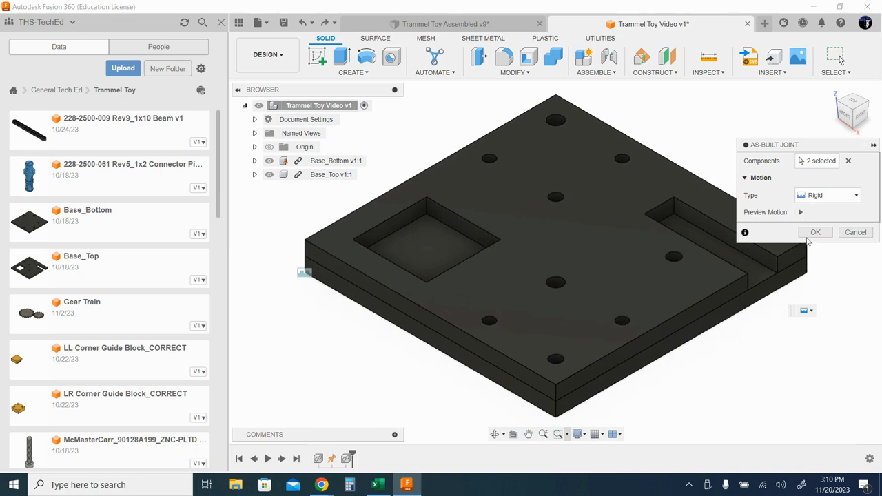
click(813, 233)
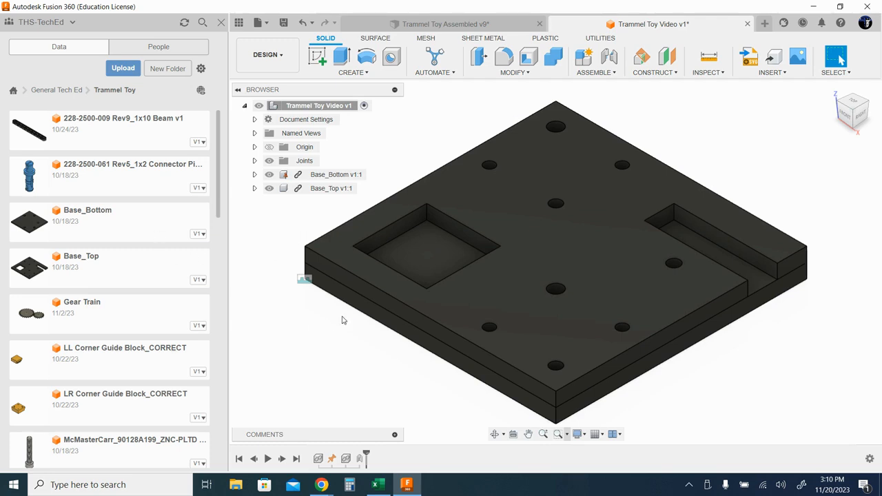
Insert LL Corner Guide Block_CORRECT and LR Corner Guide Block_CORRECT at their default positions on the base.
drag(78, 359, 487, 204)
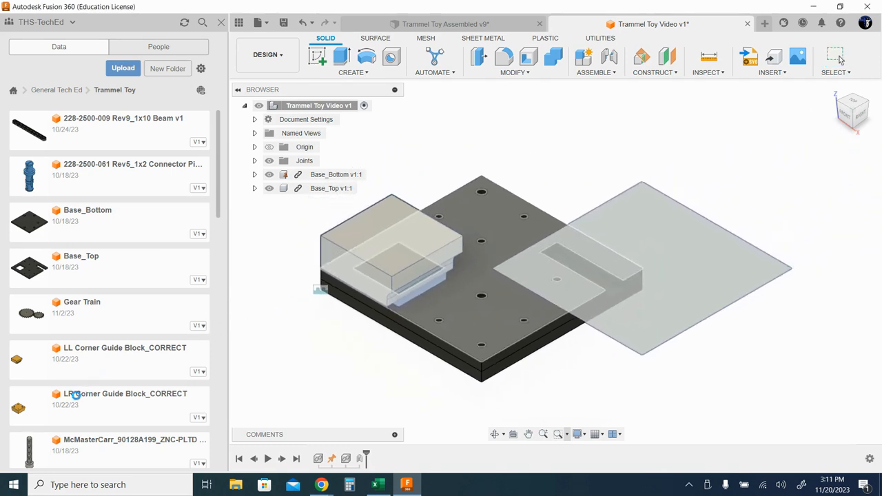
key(Return)
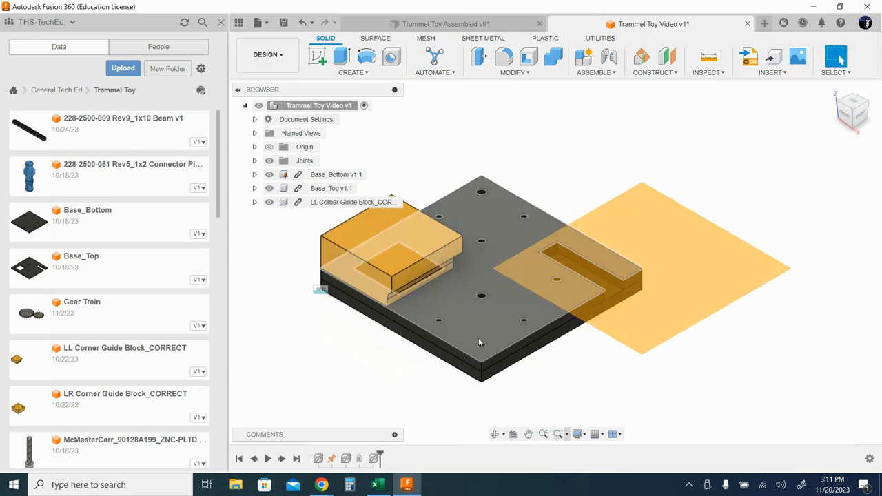
drag(86, 409, 757, 201)
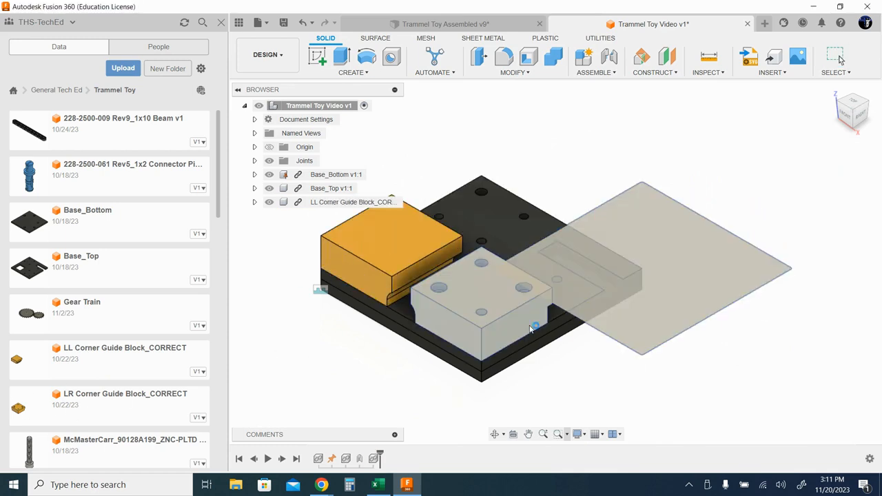
key(Return)
Insert UL Corner Guide Block_CORRECT and UR Corner Guide Block_CORRECT at their default positions on the base.
scroll(111, 357, down, 5)
scroll(111, 357, up, 5)
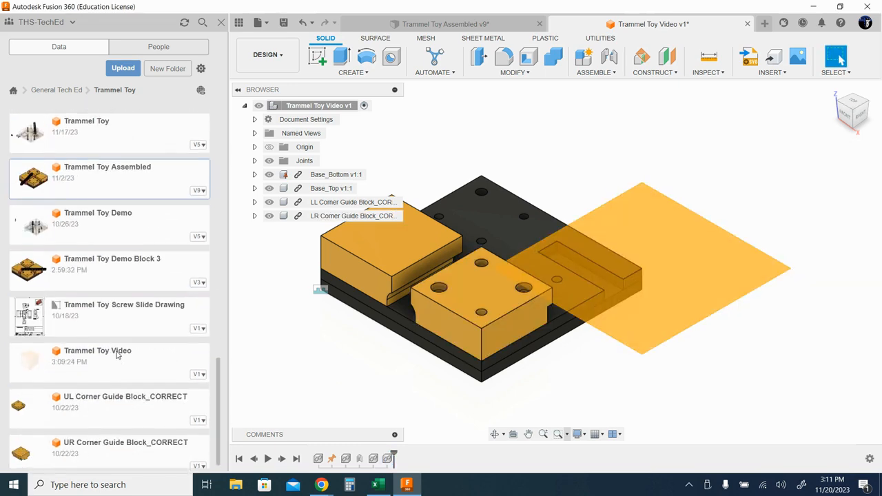
drag(52, 400, 638, 142)
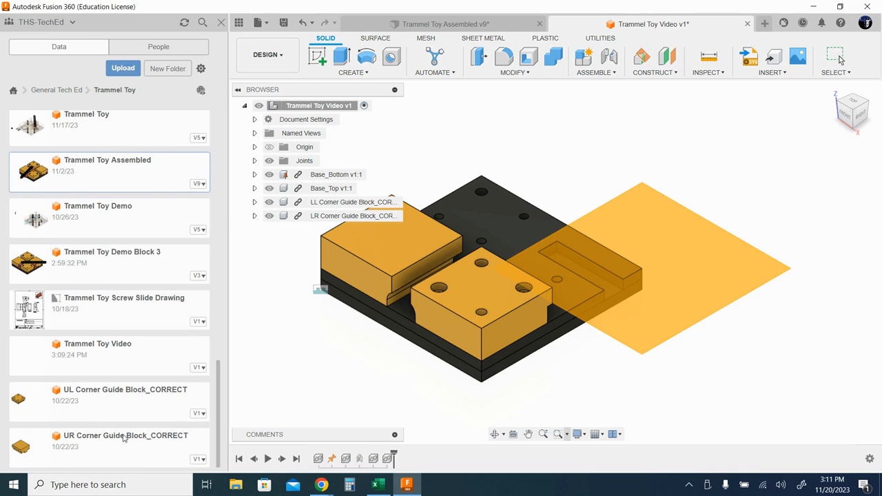
key(Return)
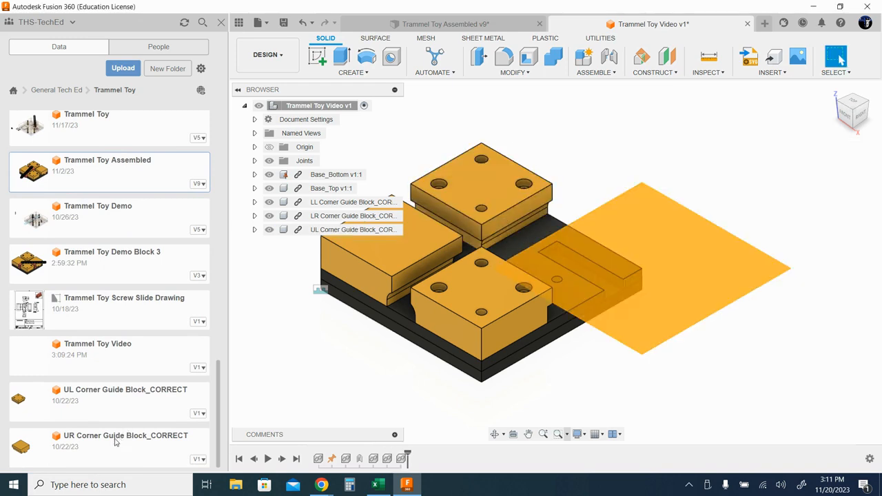
drag(114, 443, 749, 174)
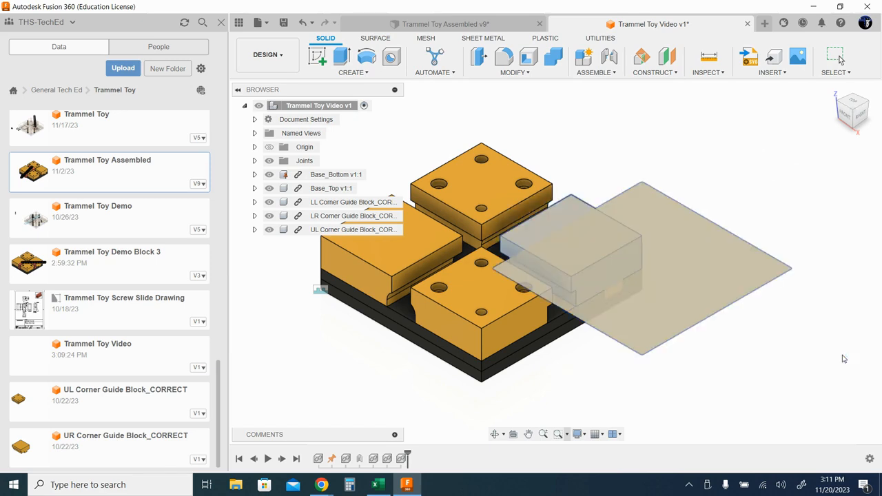
key(Return)
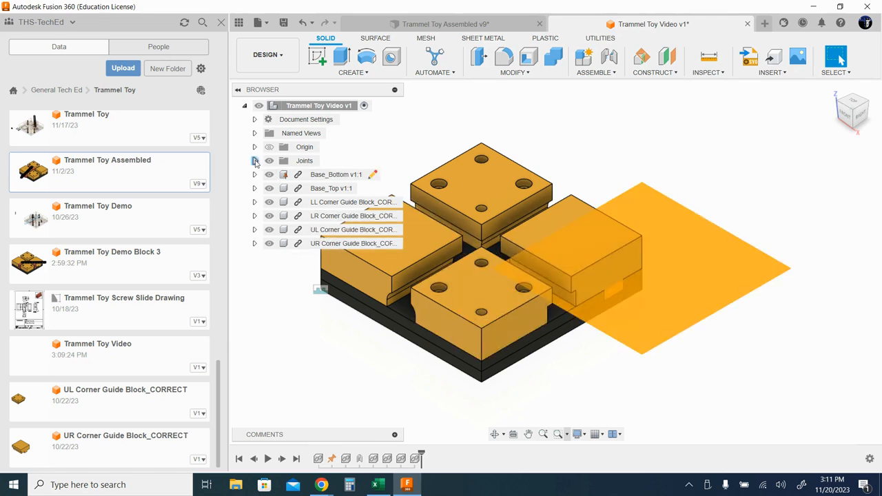
Rename the rigid joint between the two base plates as "Top Base to Bottom Base".
click(255, 160)
click(317, 175)
click(316, 175)
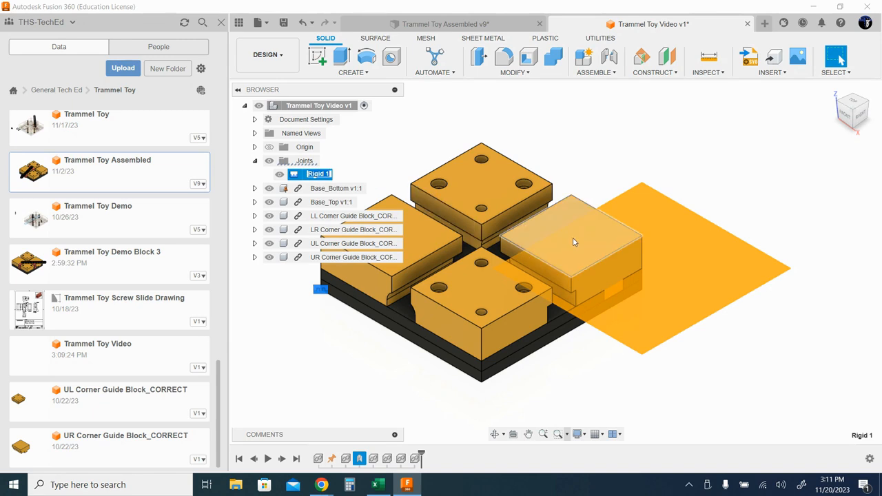
text(Top)
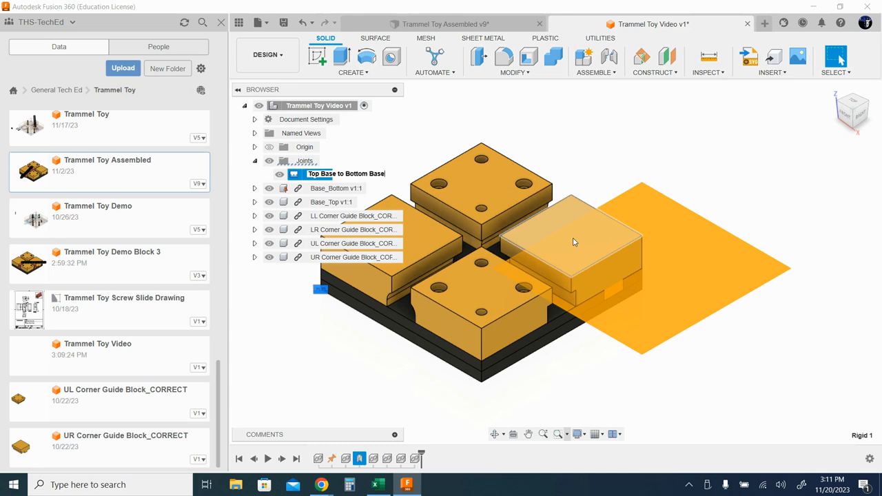
text(Base to Bottom Base)
key(Return)
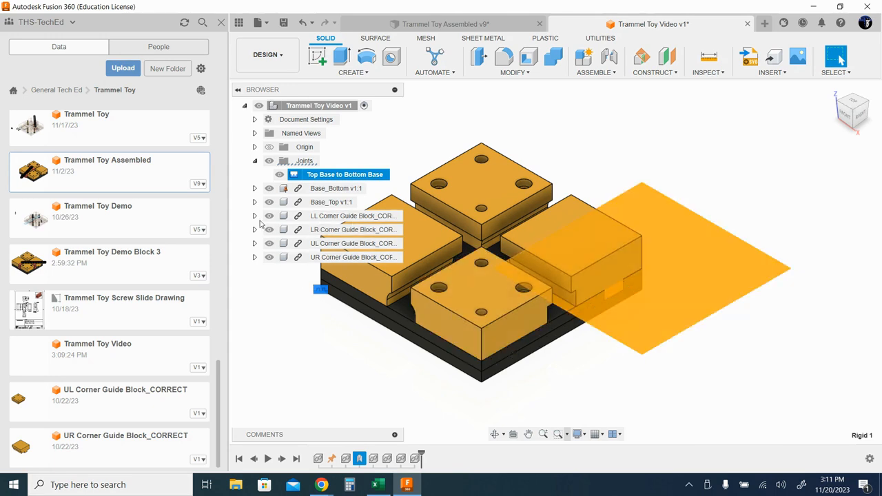
Hide the construction geometry of the LL Corner Guide Block component and collapse its contents.
click(255, 217)
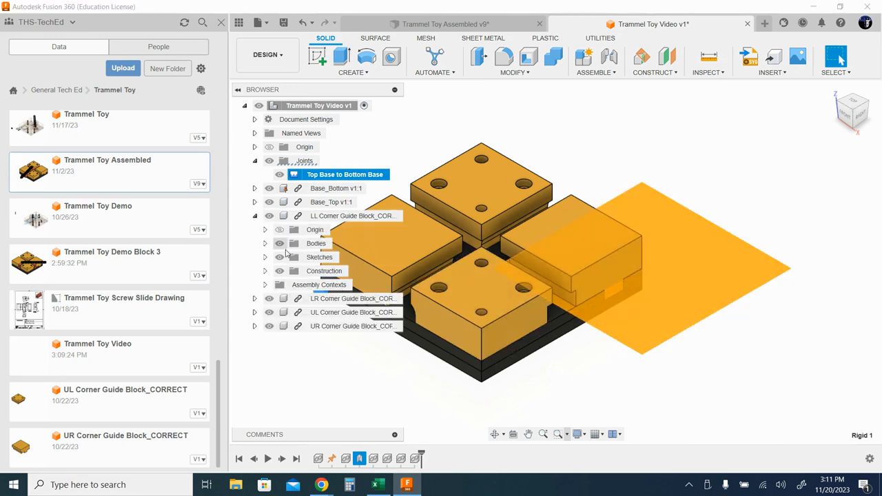
click(303, 271)
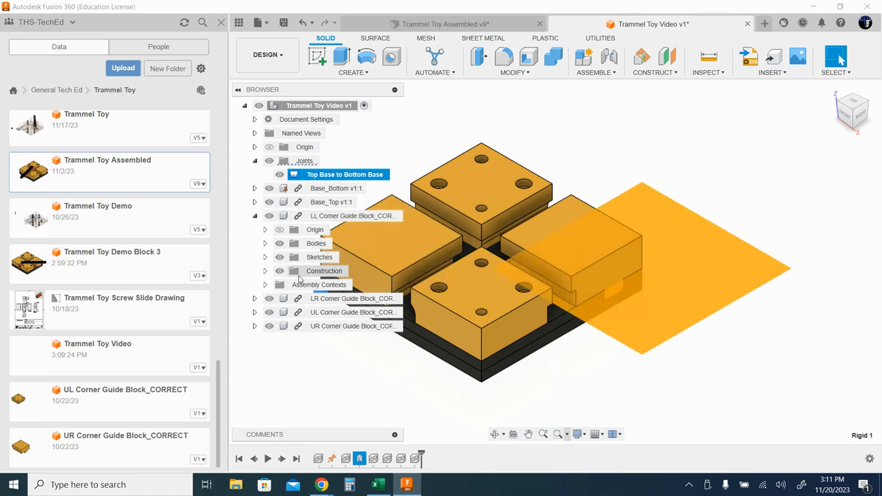
click(279, 272)
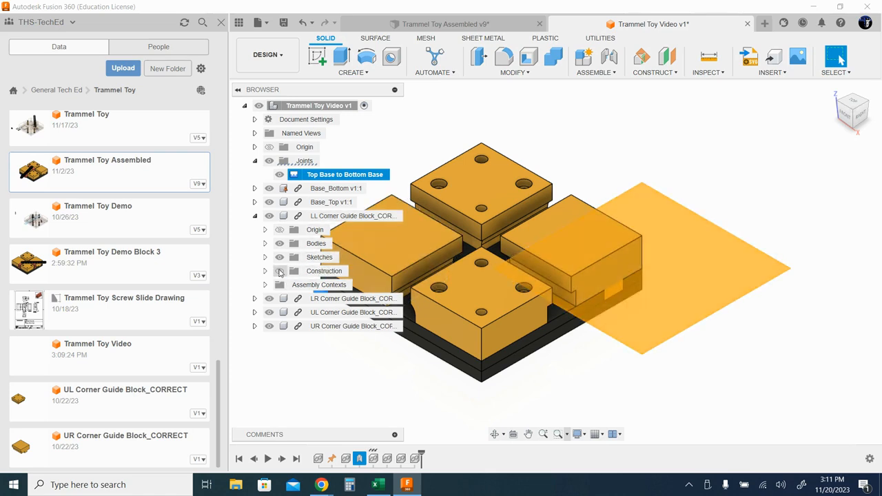
click(252, 225)
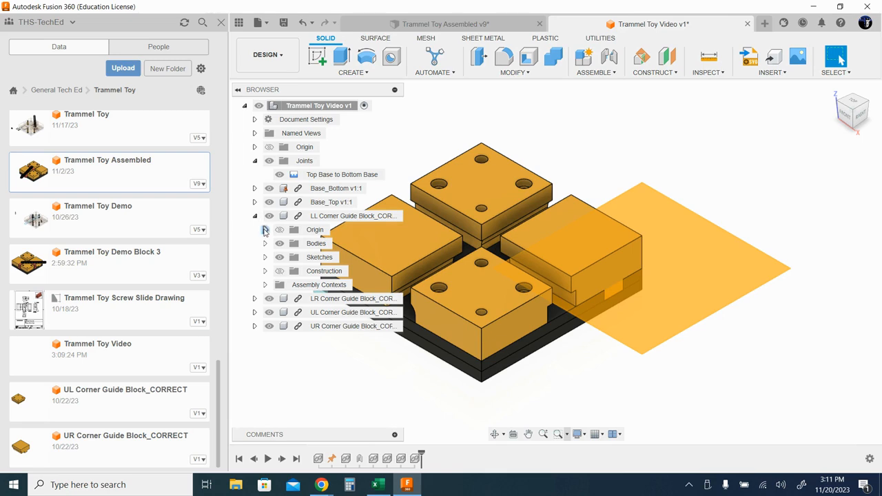
click(254, 216)
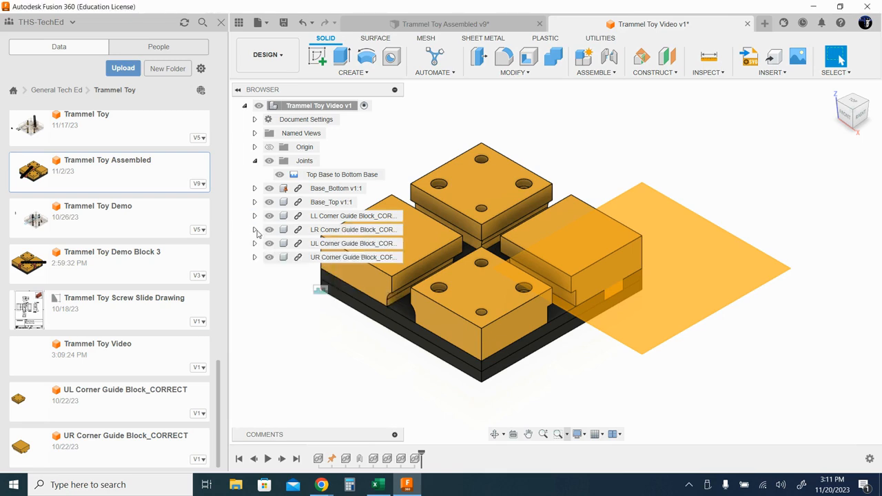
Hide the construction geometry of the LR, UL and UR Corner Guide Block components and collapse their contents.
click(254, 229)
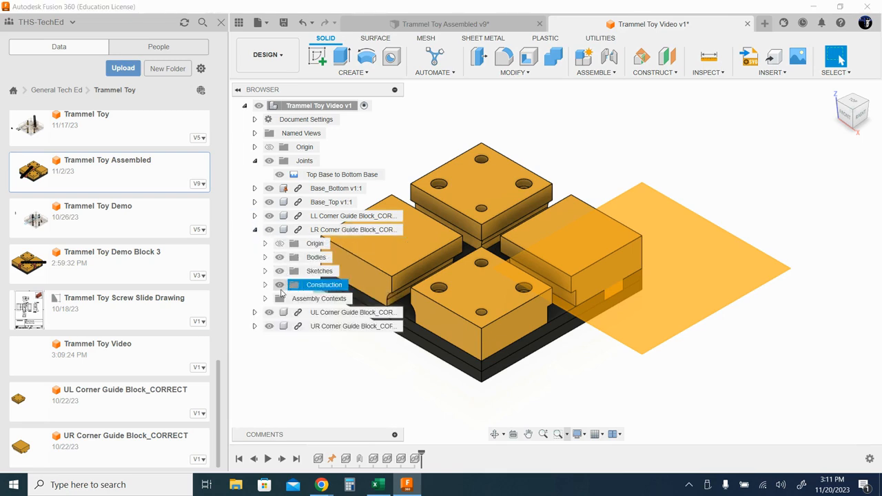
click(254, 230)
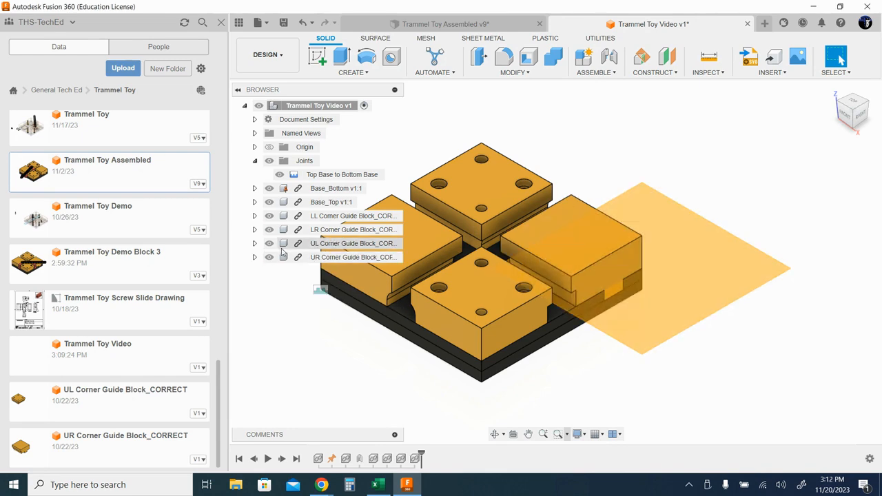
click(255, 243)
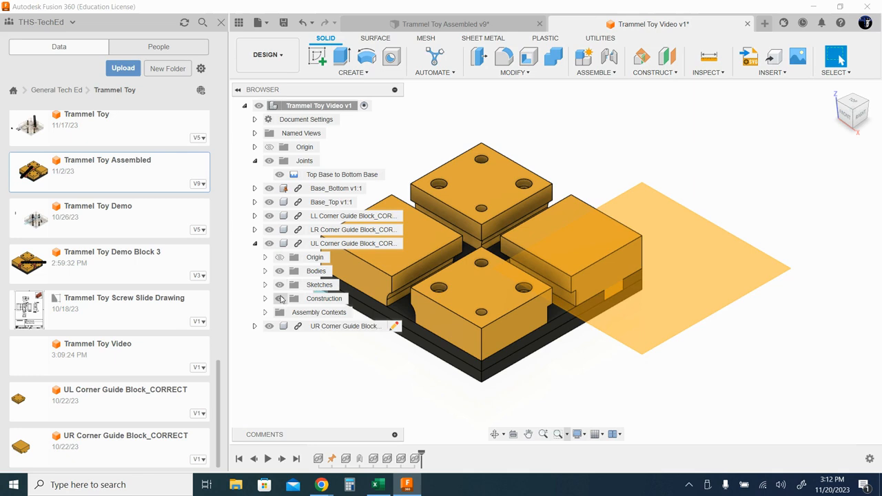
click(255, 244)
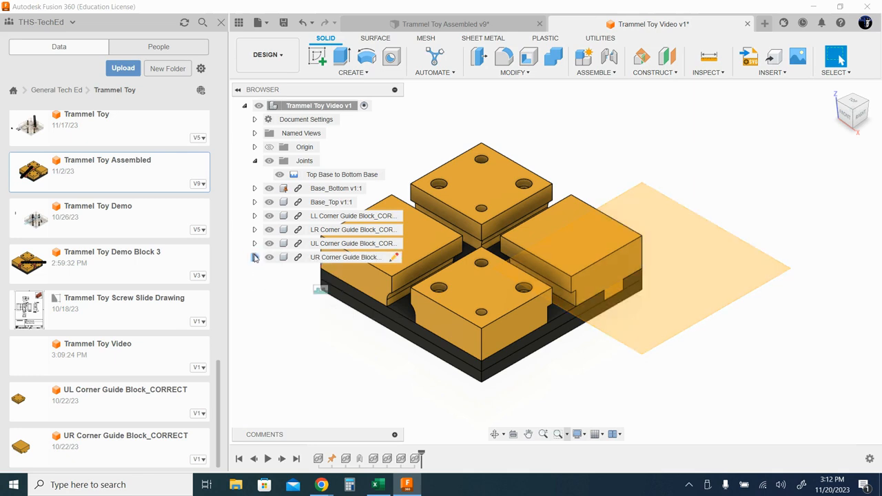
click(254, 257)
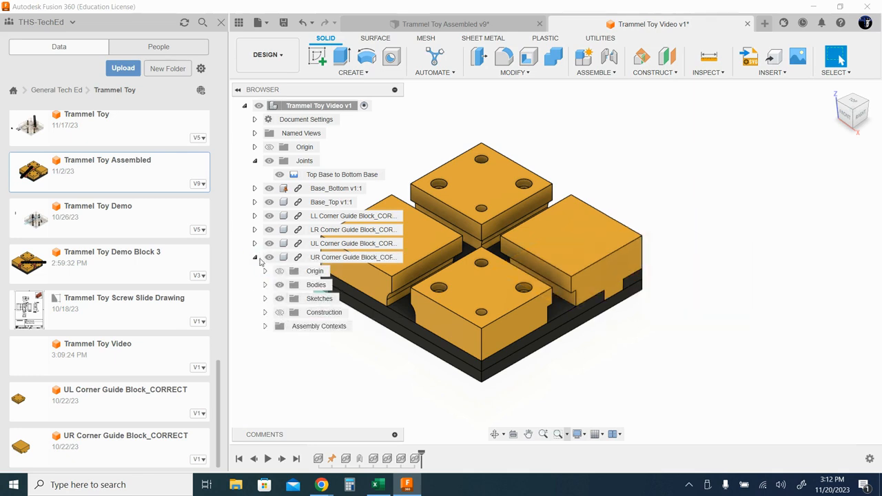
click(255, 257)
Create a rigid as-built joint between the UR Corner Guide Block and Base_Top.
middle_drag(646, 406, 745, 393)
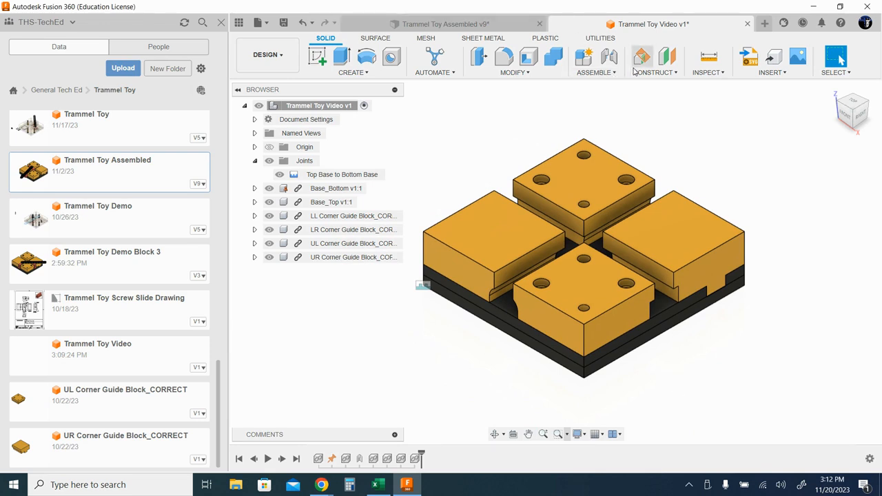
click(615, 73)
click(624, 119)
click(694, 226)
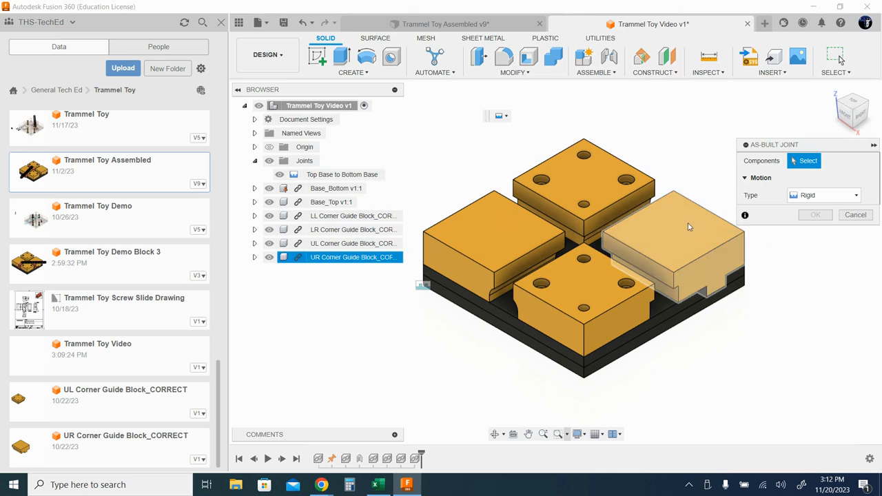
click(667, 240)
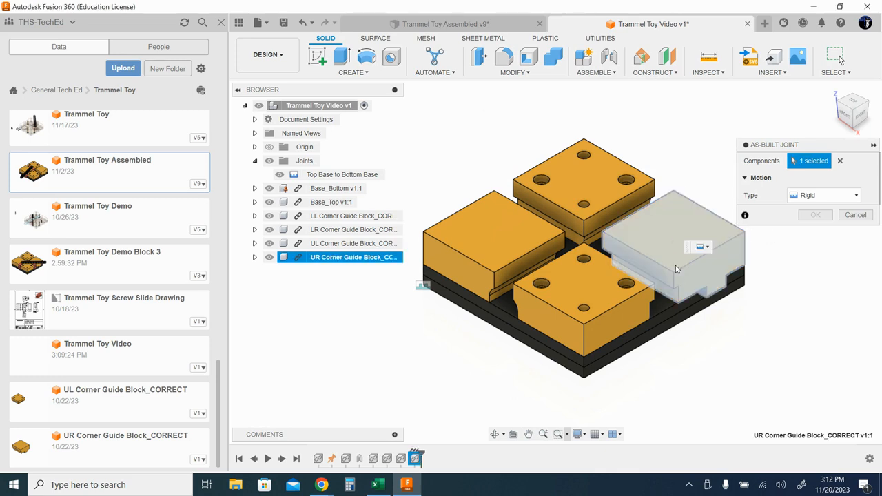
click(667, 315)
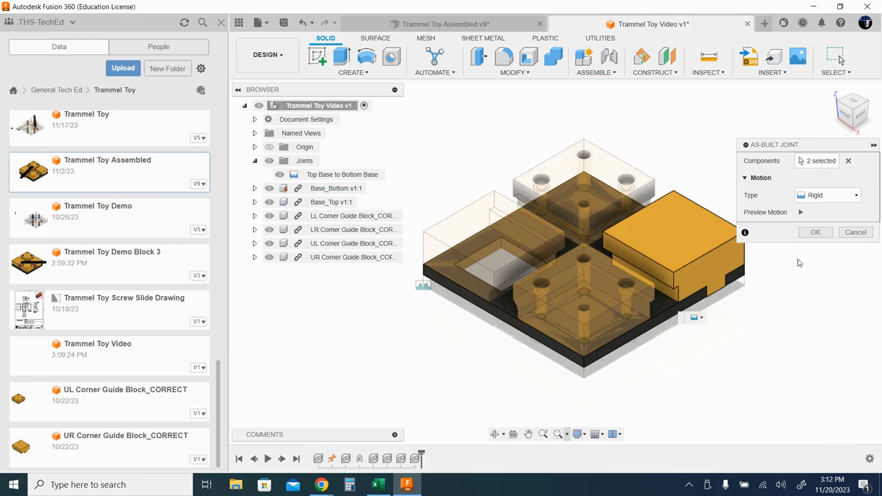
click(816, 232)
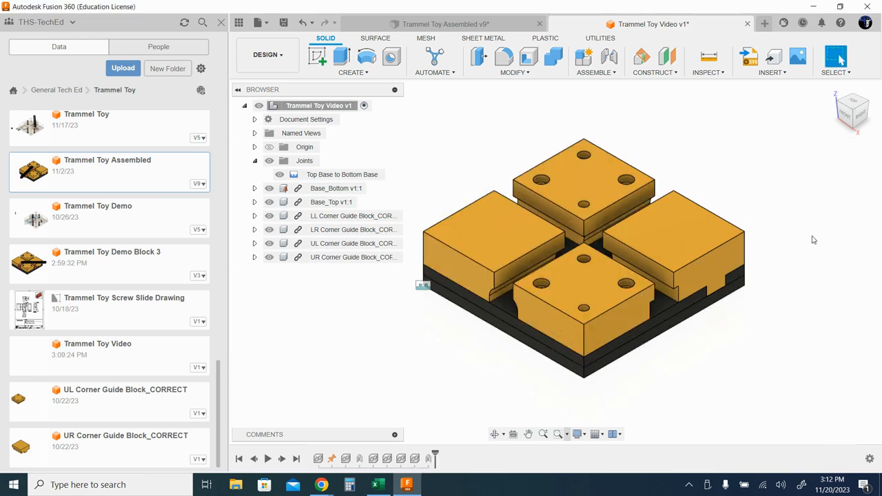
Rename the rigid joint between the UR Corner Guide Block and the top base as "UR to TB".
double_click(304, 191)
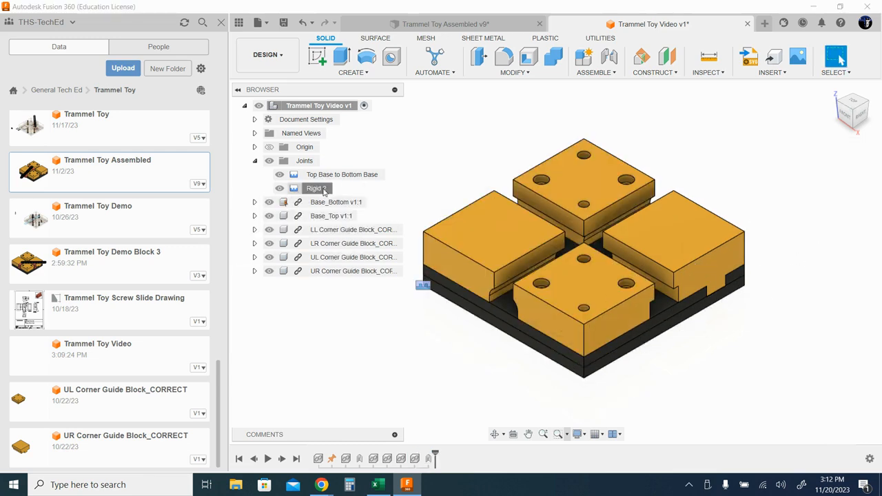
text(UR to TB)
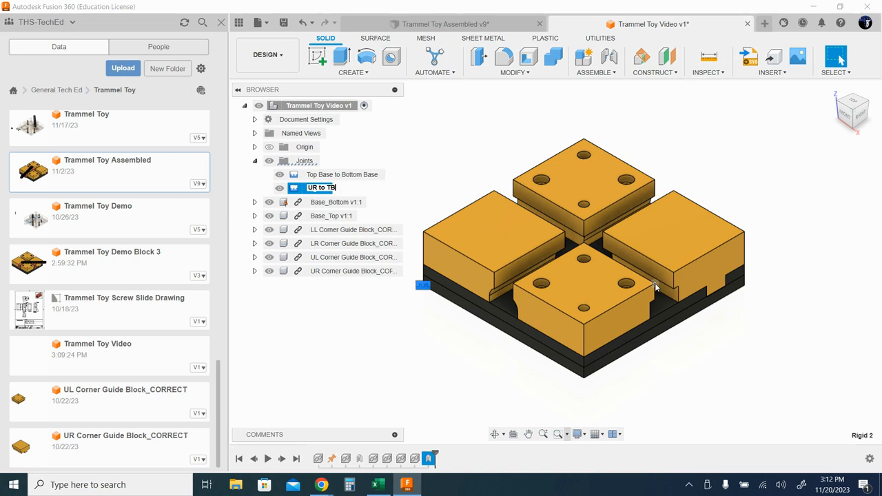
key(Return)
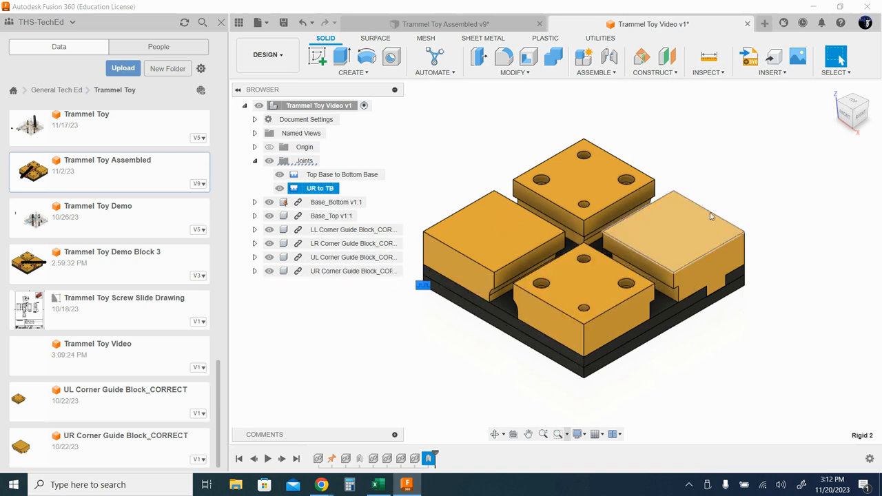
Create a rigid as-built joint between the UL Corner Guide Block and Base_Top.
key(shift+j)
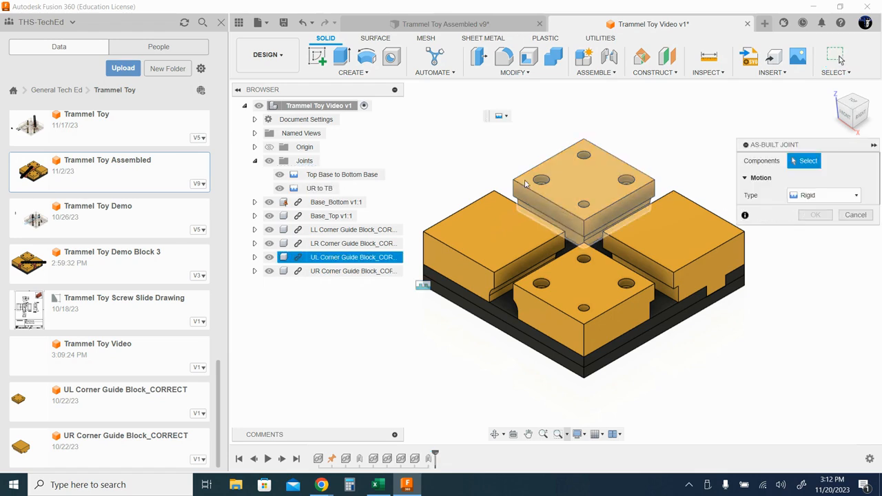
click(619, 173)
click(505, 316)
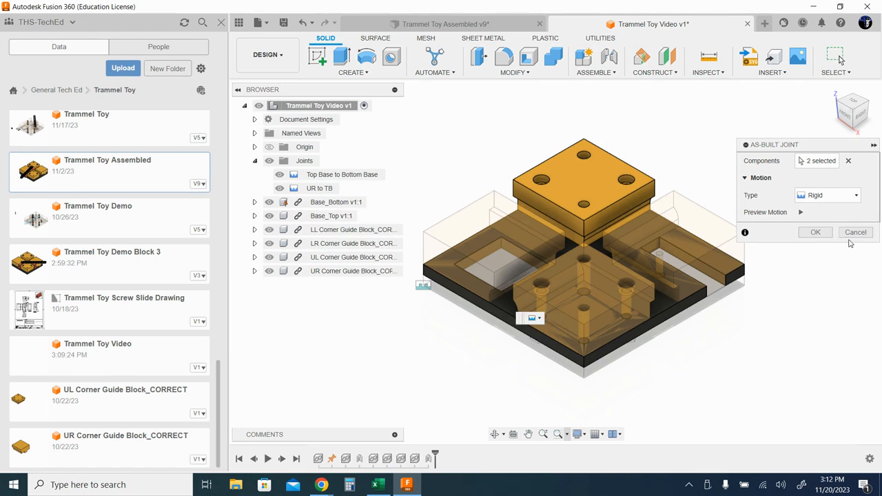
click(816, 232)
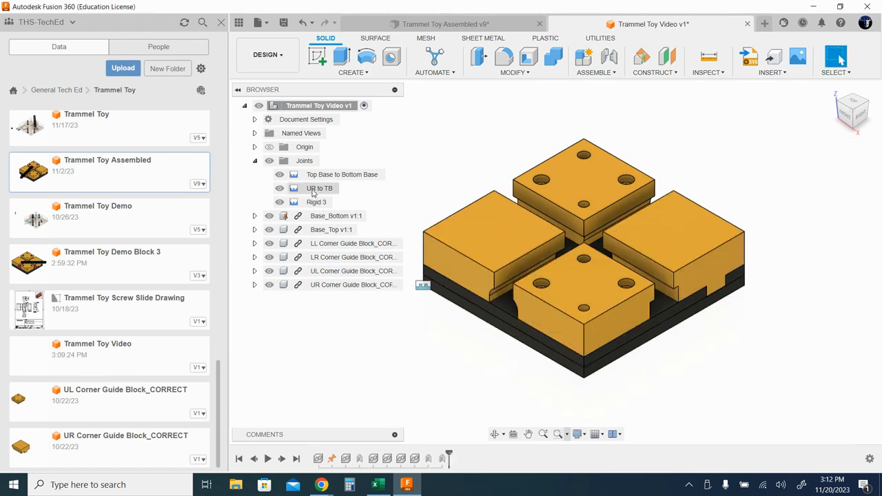
Rename the UL Corner Guide Block's rigid joint as "UL to TB".
click(316, 202)
click(316, 202)
text(UL to)
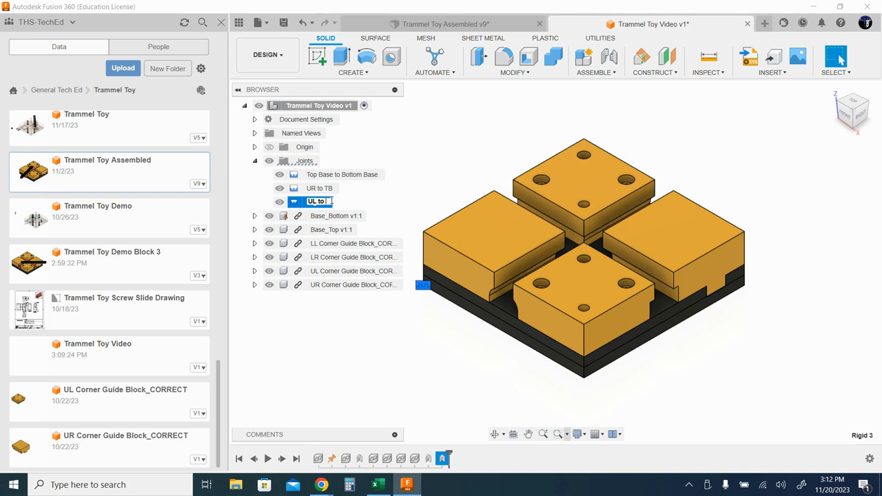
text( TB)
key(Return)
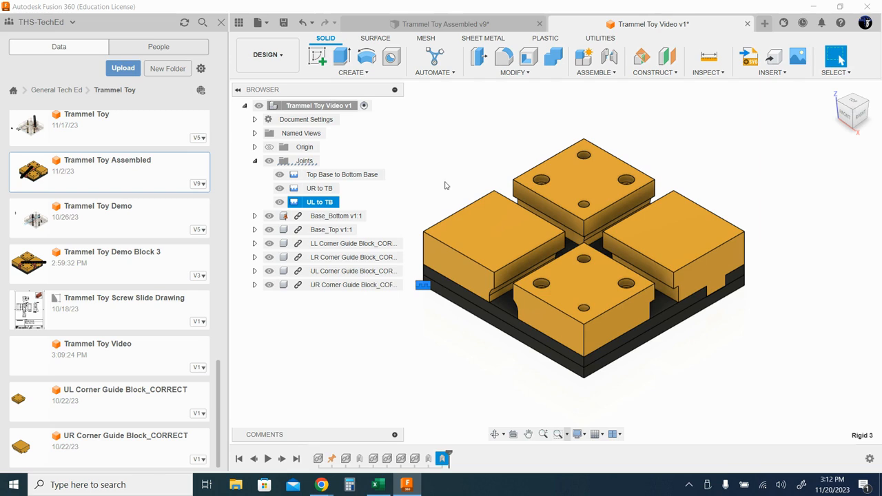
Create a rigid as-built joint between the LR Corner Guide Block and Base_Top.
key(shift+j)
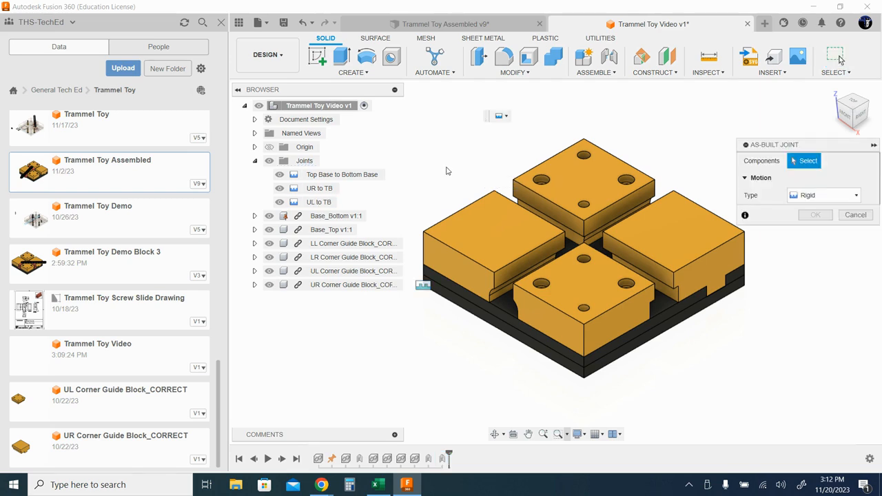
click(622, 295)
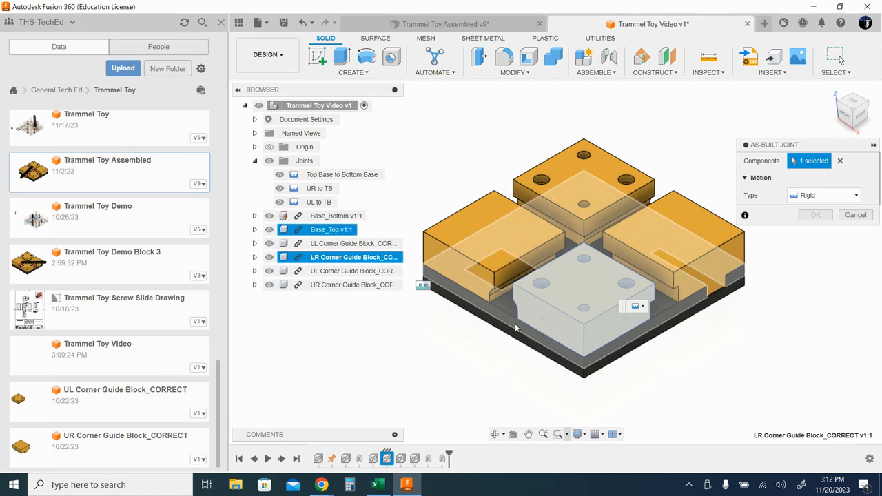
click(516, 328)
click(812, 232)
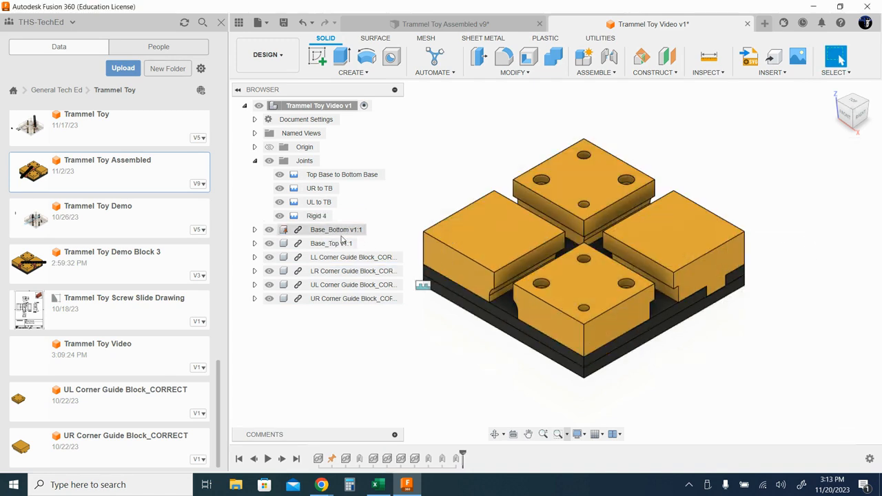
Rename the LR Corner Guide Block's rigid joint as "LR to TB".
click(319, 215)
click(318, 216)
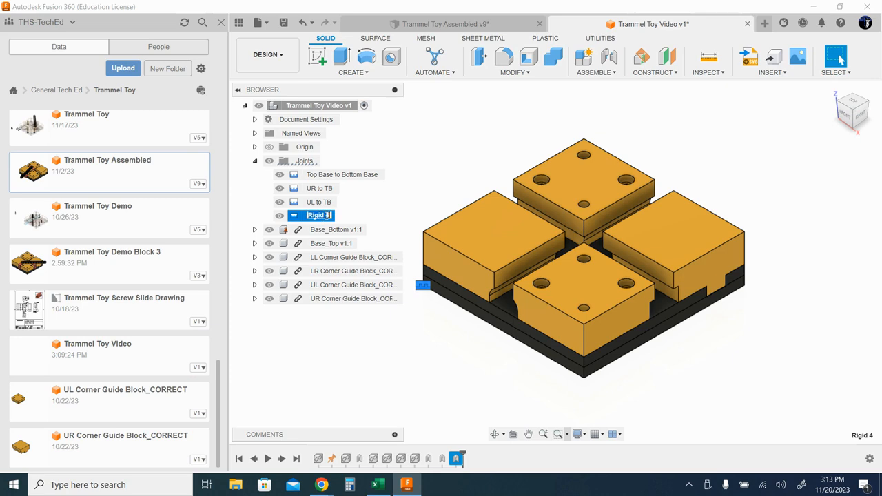
text(LR to TB)
key(Return)
Create a rigid as-built joint between the LL Corner Guide Block and Base_Top.
key(shift+j)
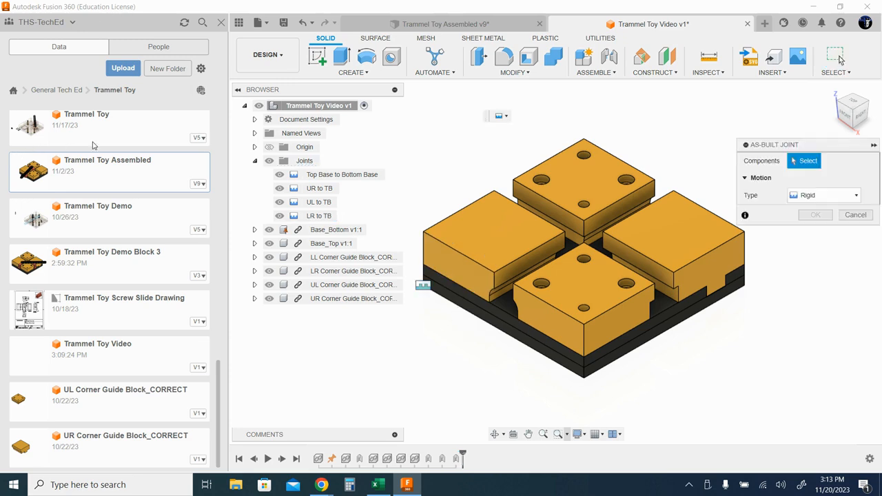
click(481, 279)
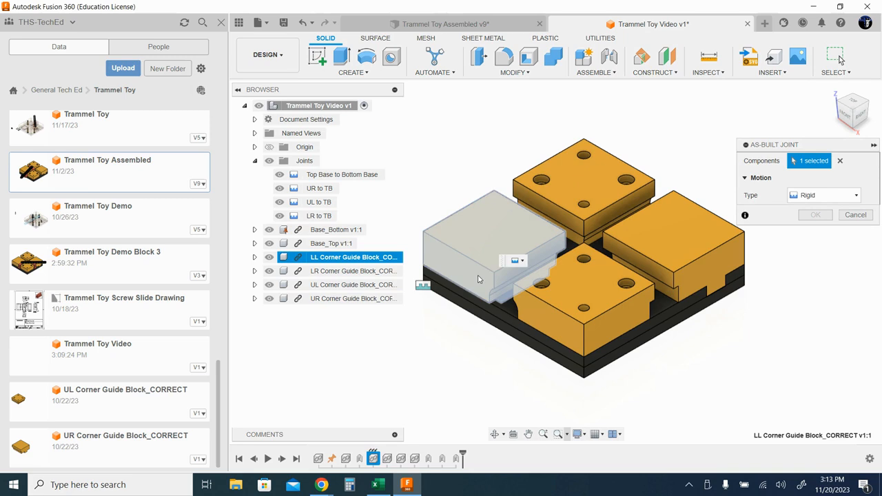
click(491, 312)
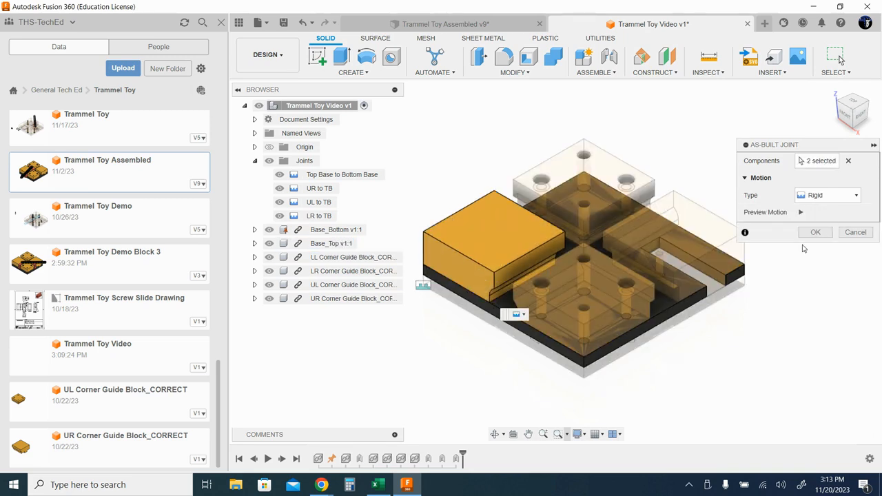
click(816, 233)
Rename the LL Corner Guide Block's rigid joint as "UL to TB" and clear the selection.
click(318, 233)
click(318, 231)
text(UL to)
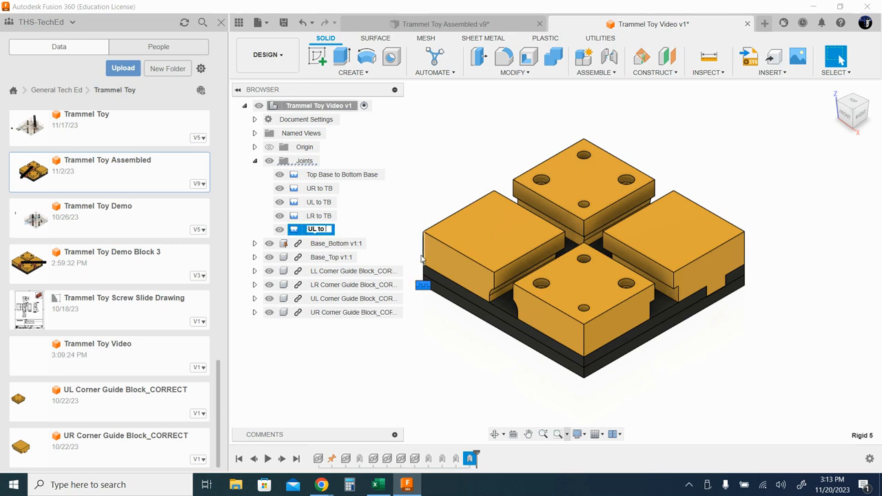
text( TB)
key(Return)
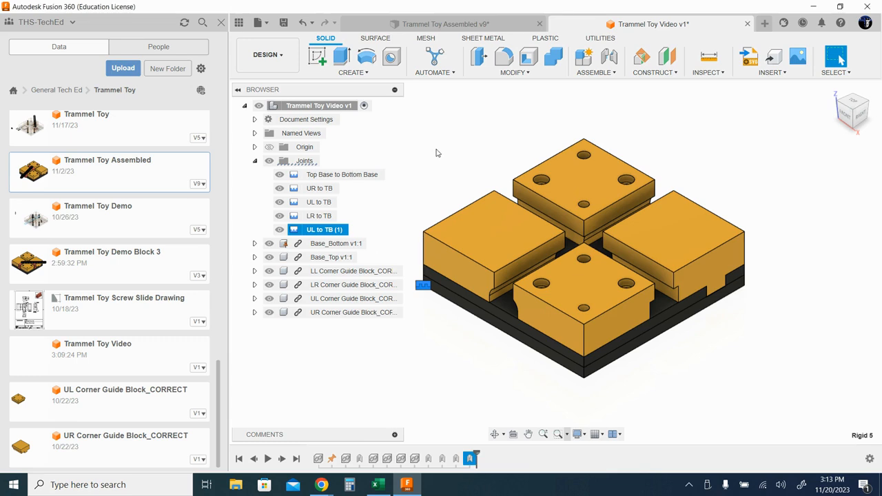
click(681, 135)
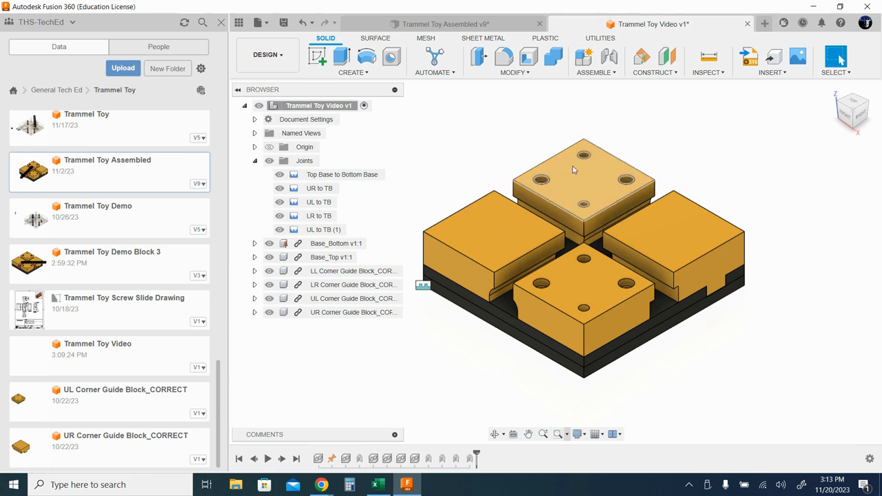
Create an active internal standard component named "Hardware" under the top-level assembly.
click(584, 58)
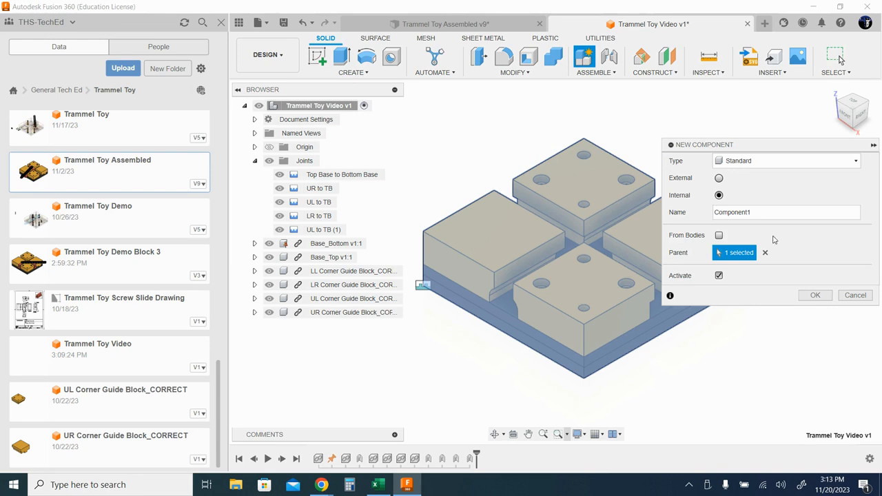
double_click(745, 211)
text(Hardware)
key(Return)
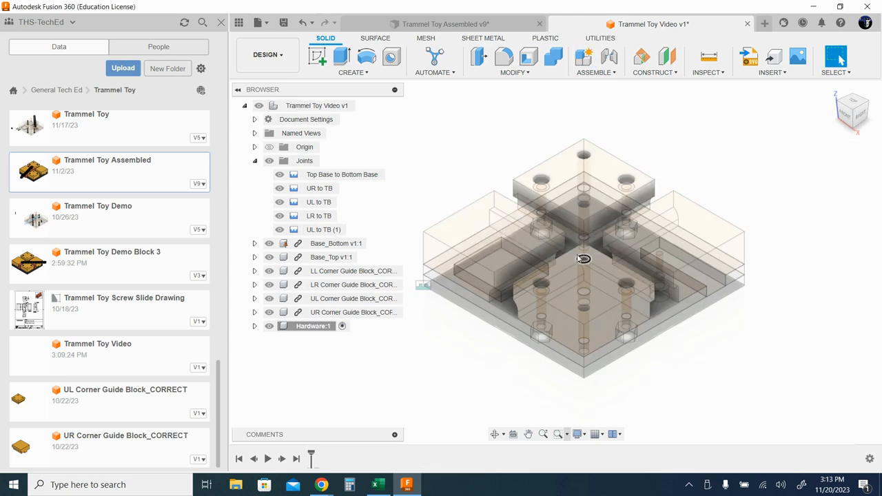
click(322, 328)
Insert the McMasterCarr_90128A199 socket head cap screw into the Hardware component at its default position.
scroll(127, 228, up, 10)
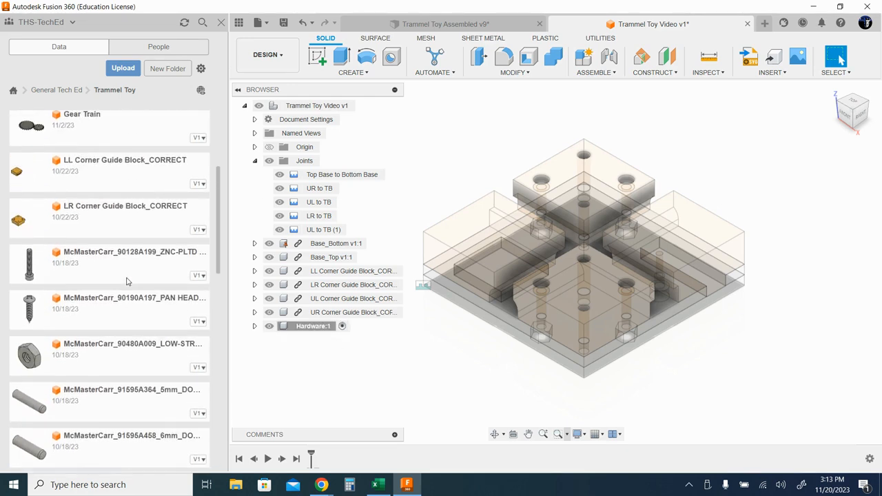
drag(110, 277, 741, 318)
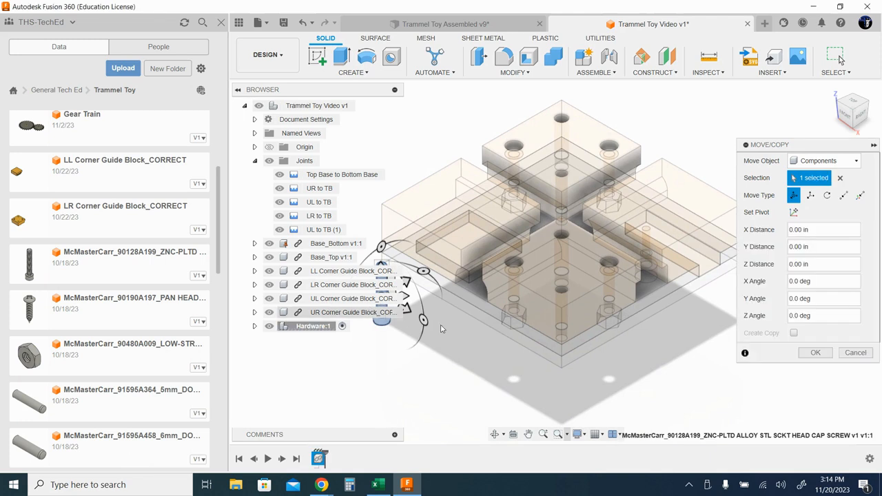
click(815, 353)
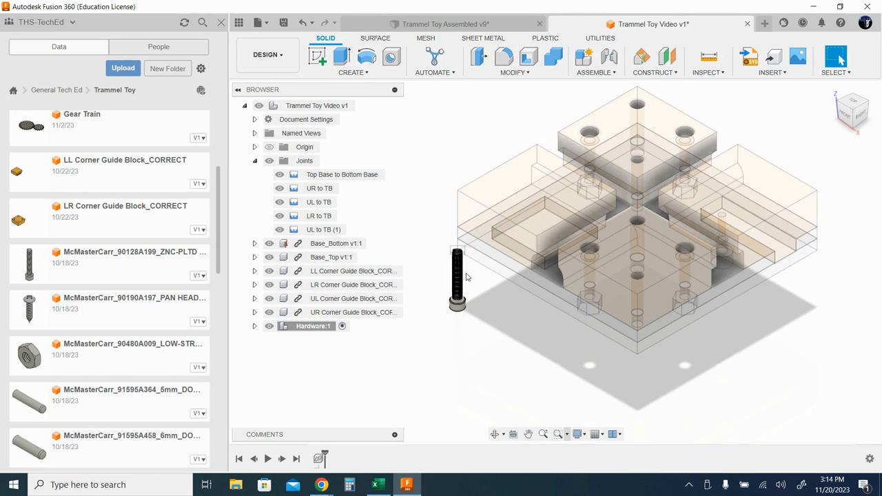
Create a copy of the 90128A199 cap screw offset 0.60 in along X using Move/Copy on components.
click(524, 74)
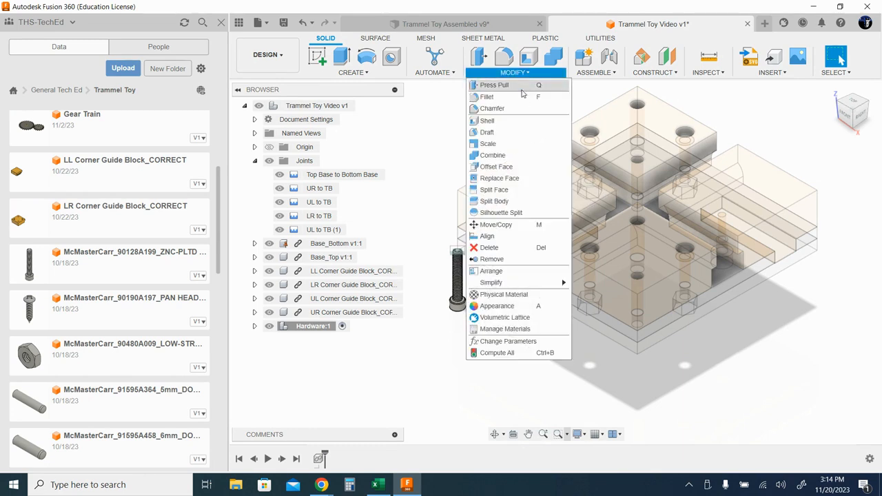
click(521, 226)
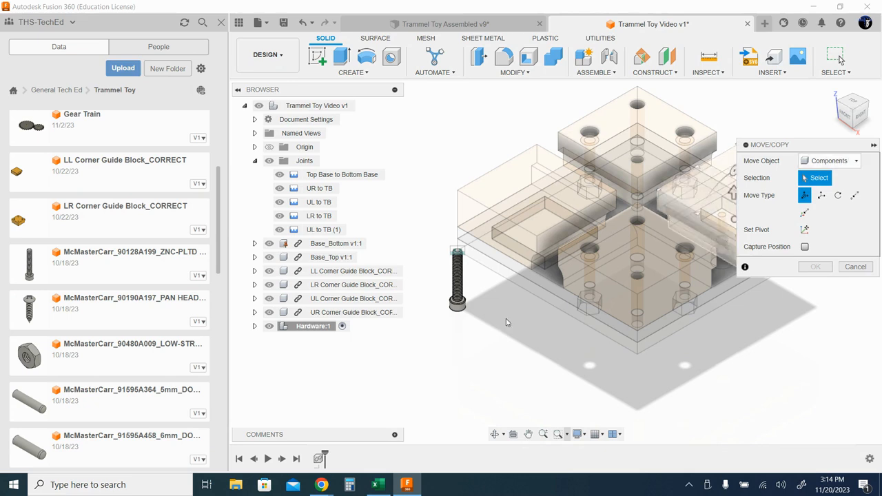
click(456, 300)
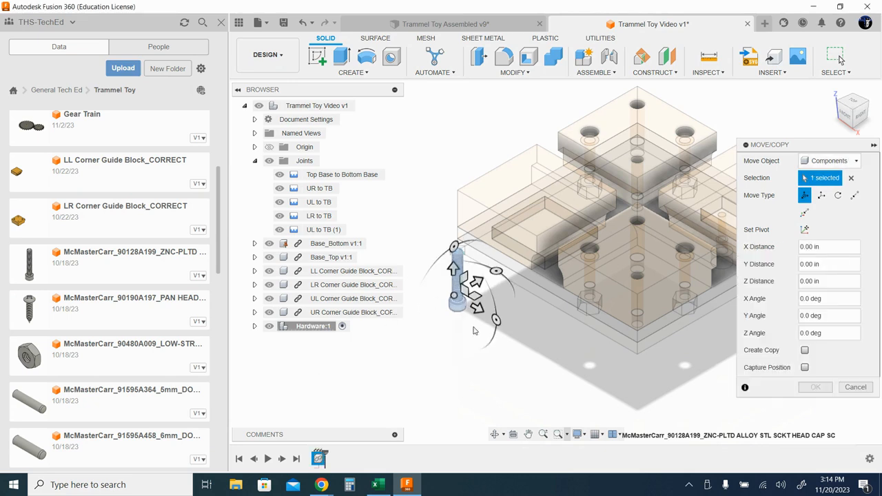
click(805, 350)
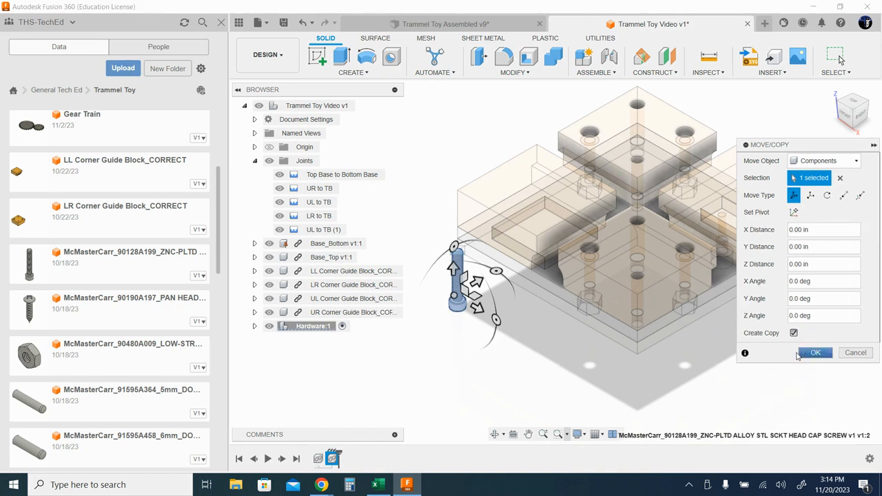
drag(475, 307, 502, 324)
click(811, 353)
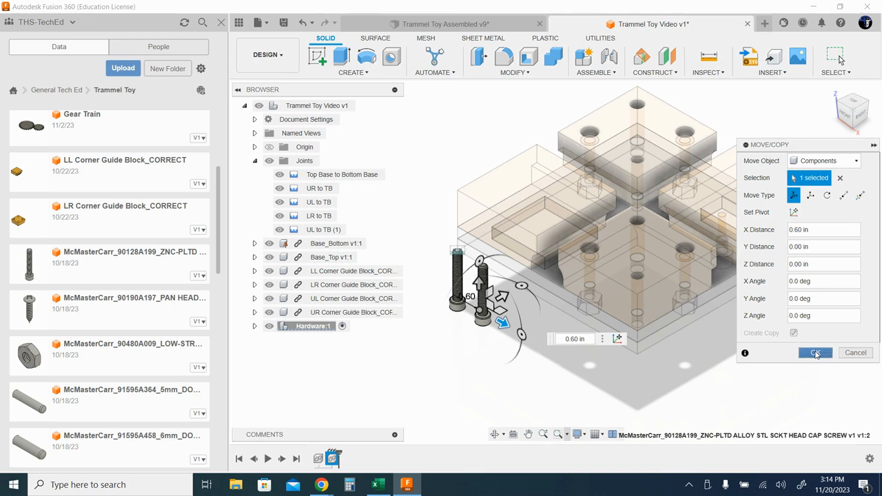
Copy the second cap screw in place and pull the copy out beside it as the third screw in the row.
key(m)
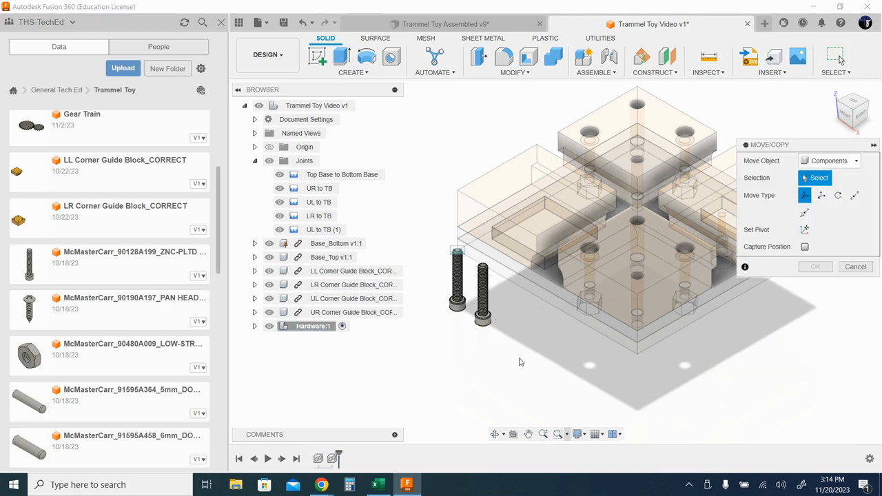
click(485, 309)
click(804, 350)
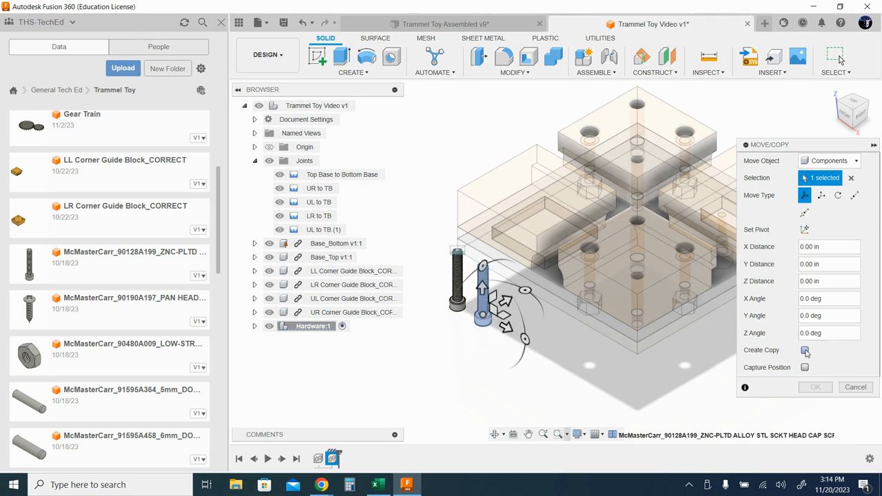
click(815, 370)
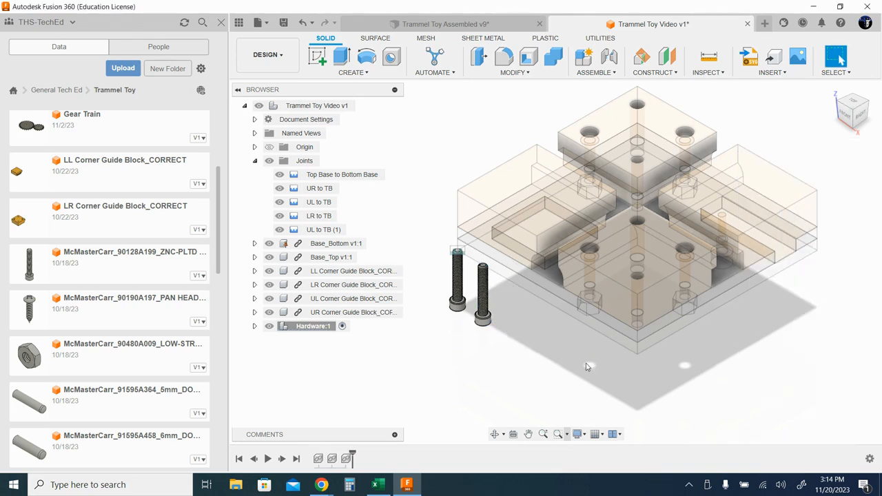
drag(489, 320, 521, 339)
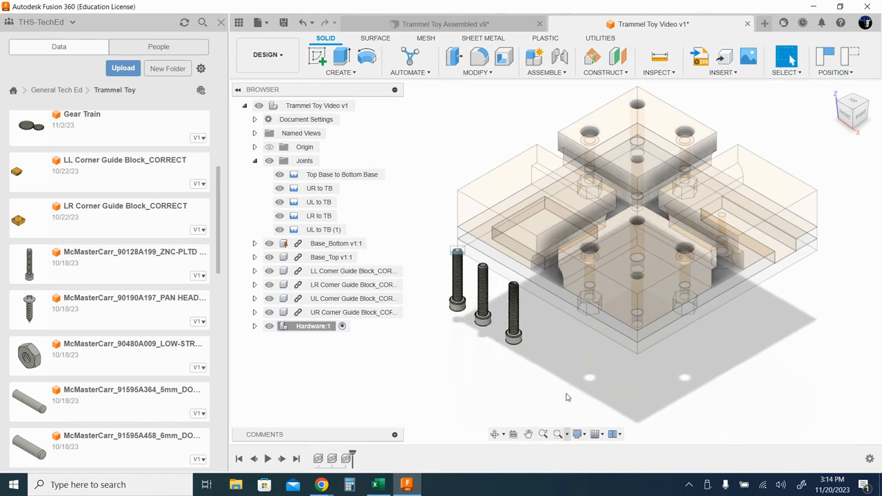
Copy the third cap screw along the row direction to make a fourth, evenly spaced screw.
key(m)
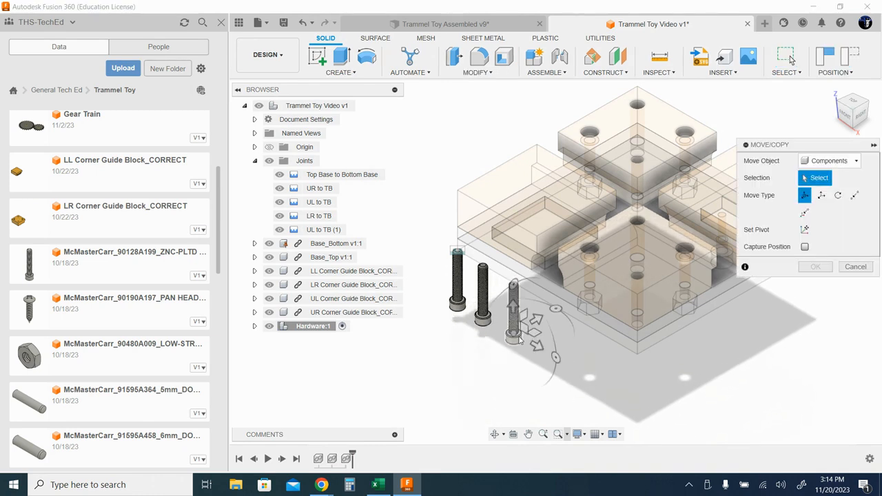
click(513, 321)
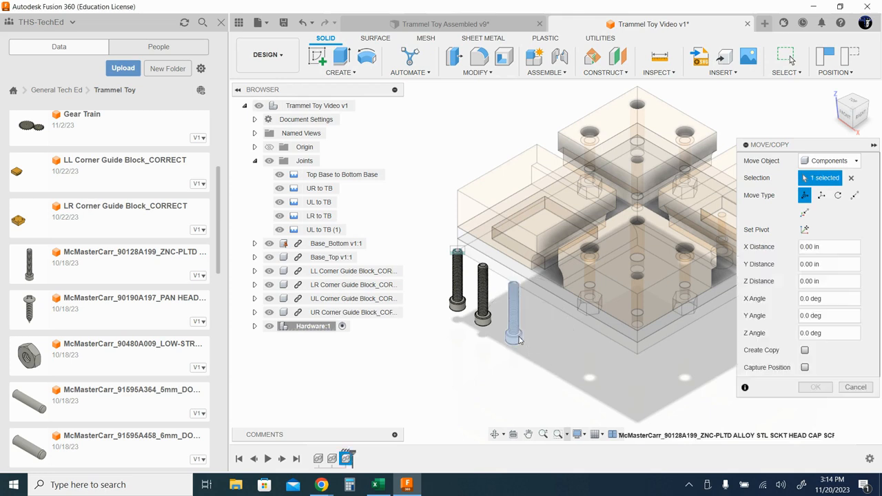
click(805, 351)
drag(539, 347, 573, 367)
click(816, 370)
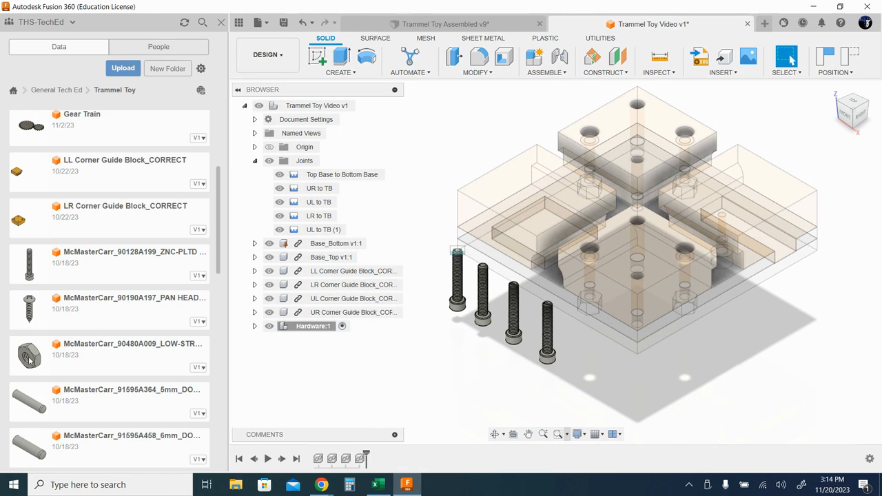
Insert the McMasterCarr_90480A009 hex nut into the Hardware component, offset -1.30 in along Y, clear of the screws.
drag(41, 369, 452, 345)
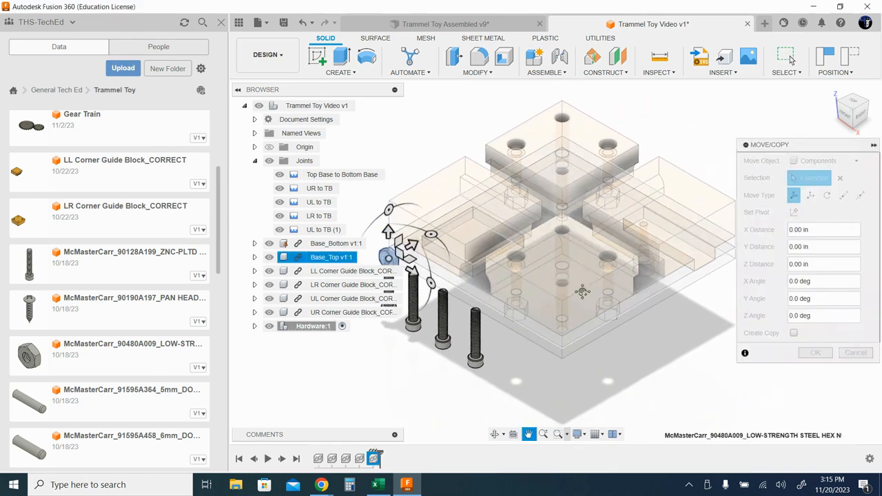
drag(515, 200, 452, 229)
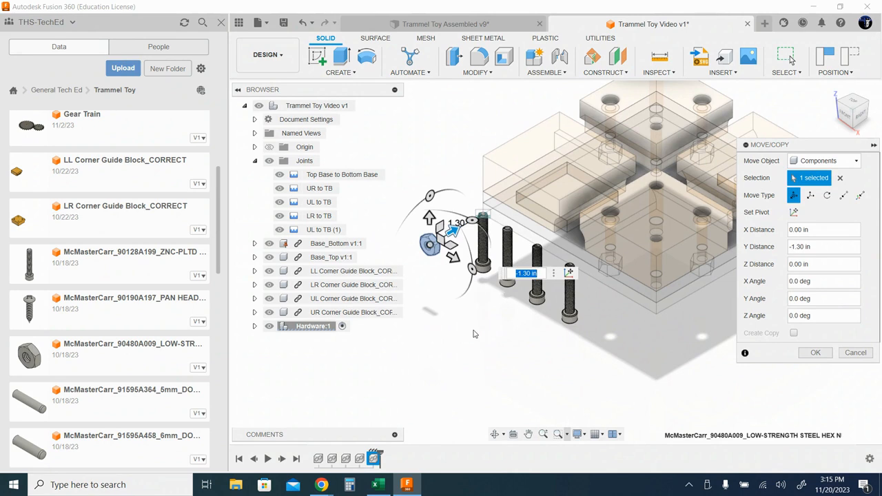
click(815, 352)
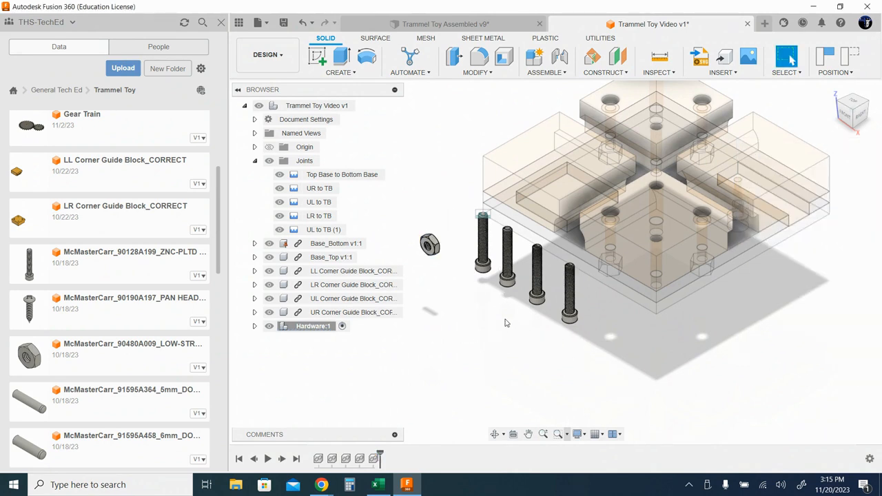
Create a copy of the hex nut 0.90 in along Y, directly above the original nut.
key(m)
click(431, 252)
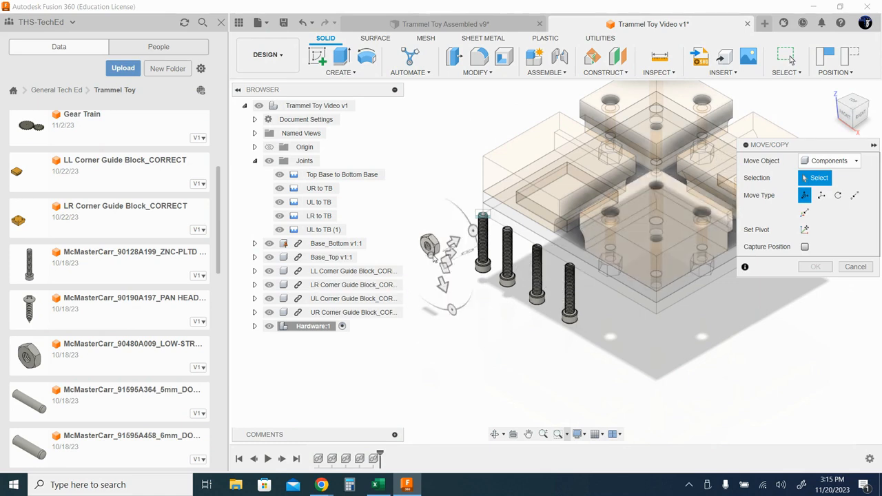
click(432, 254)
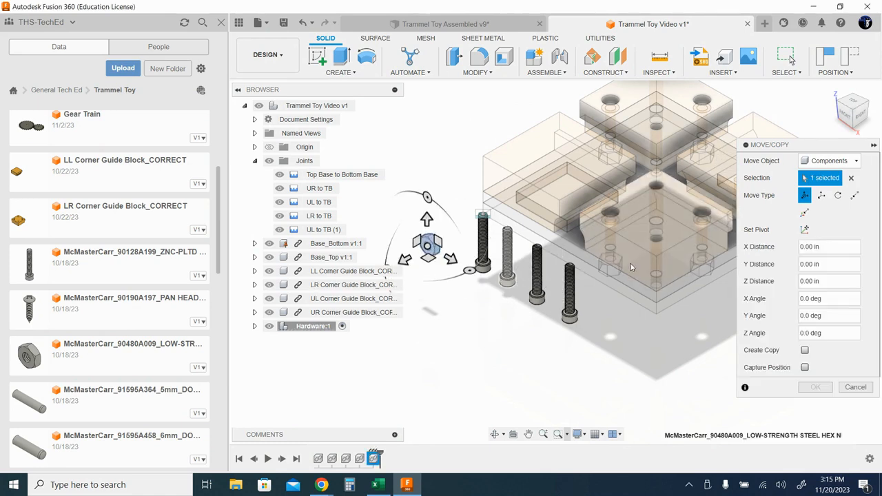
click(805, 351)
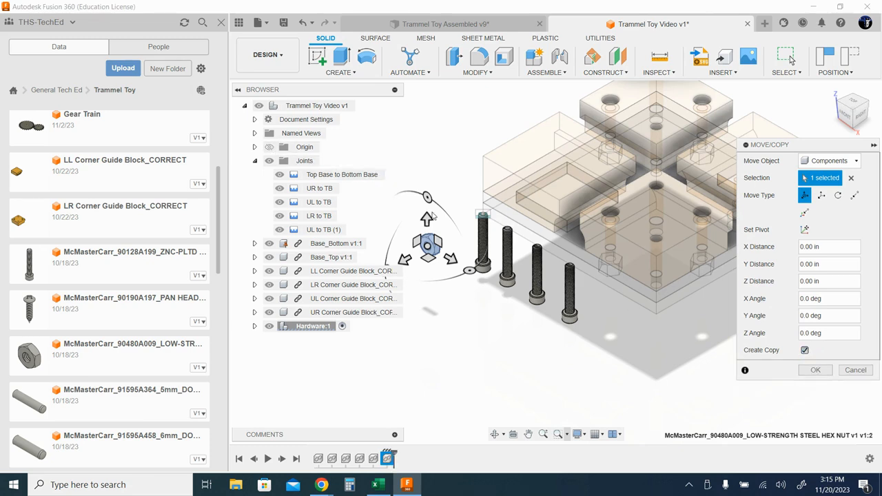
drag(432, 217, 427, 177)
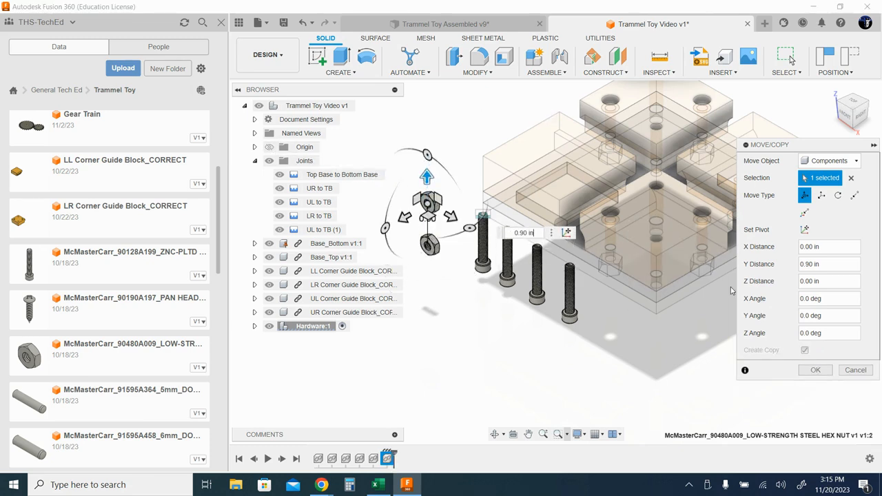
click(815, 370)
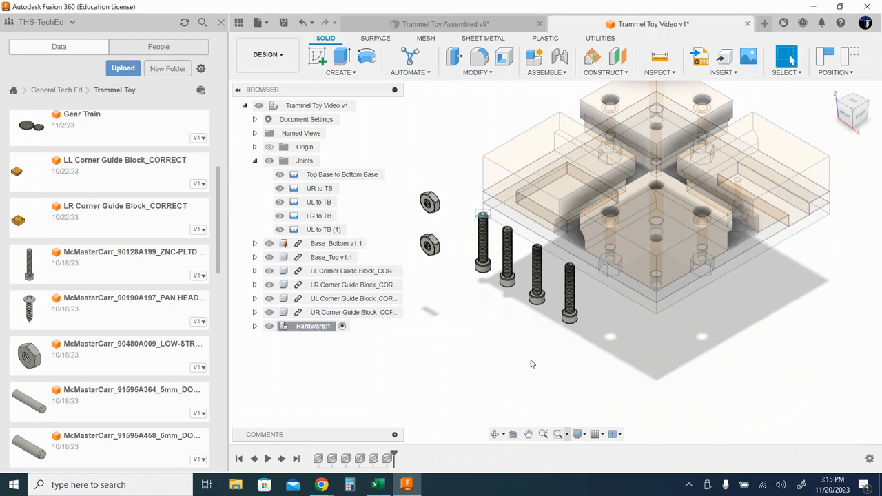
Create another copy of the original hex nut at a Y distance of -1.20 in, below it.
key(m)
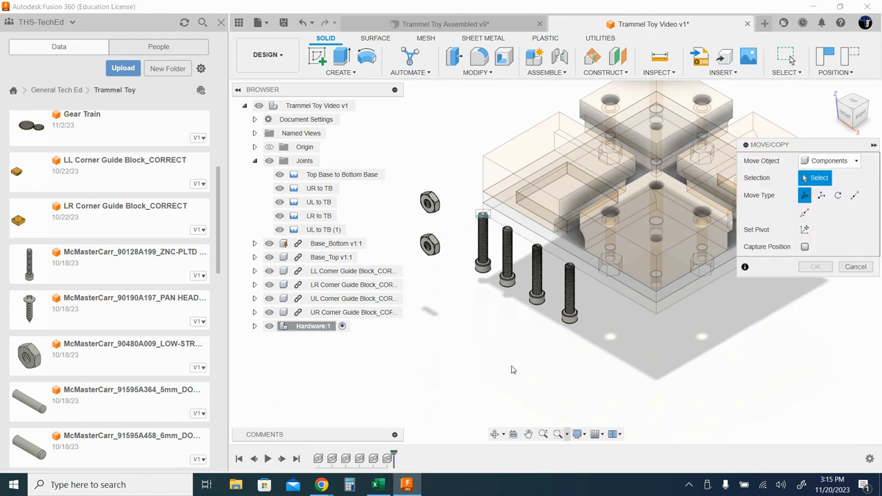
click(430, 245)
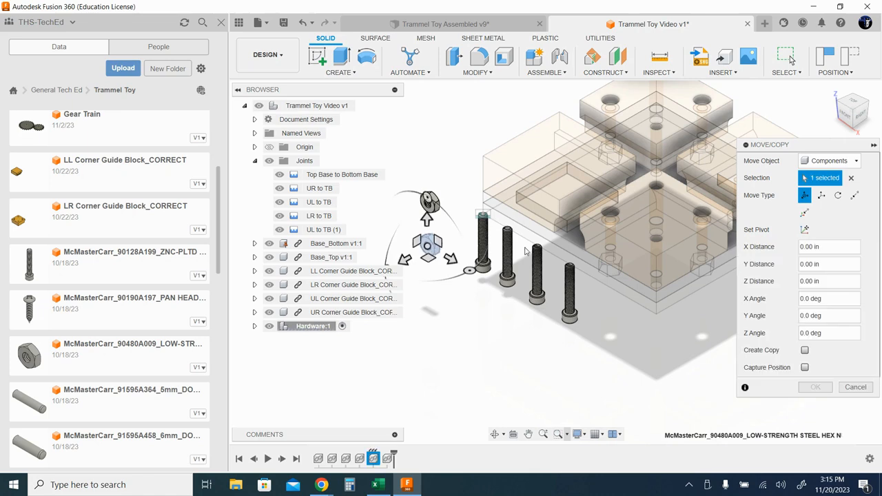
click(805, 351)
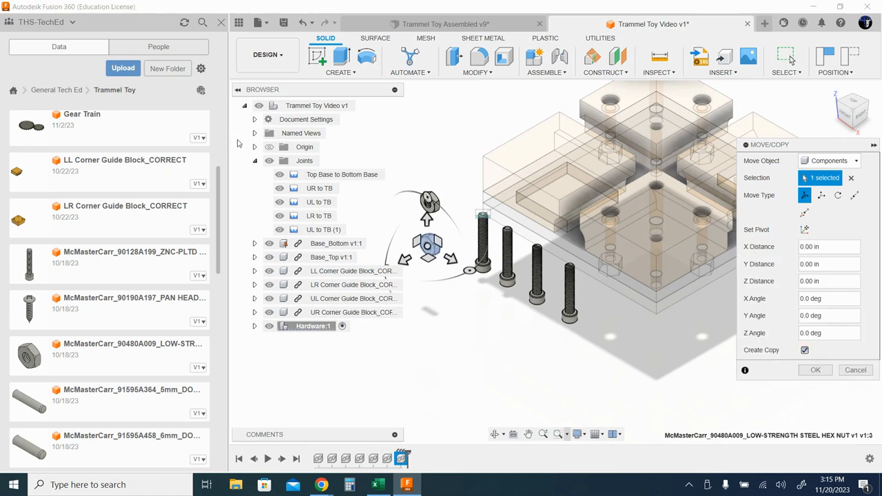
drag(426, 218, 417, 277)
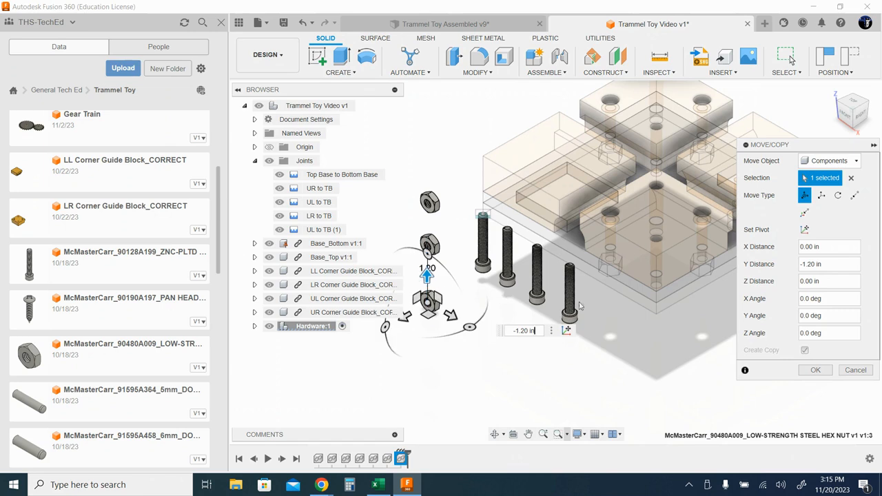
click(816, 371)
Copy the lowest hex nut about 0.60 in diagonally up and away from the screws to make the fourth nut.
key(m)
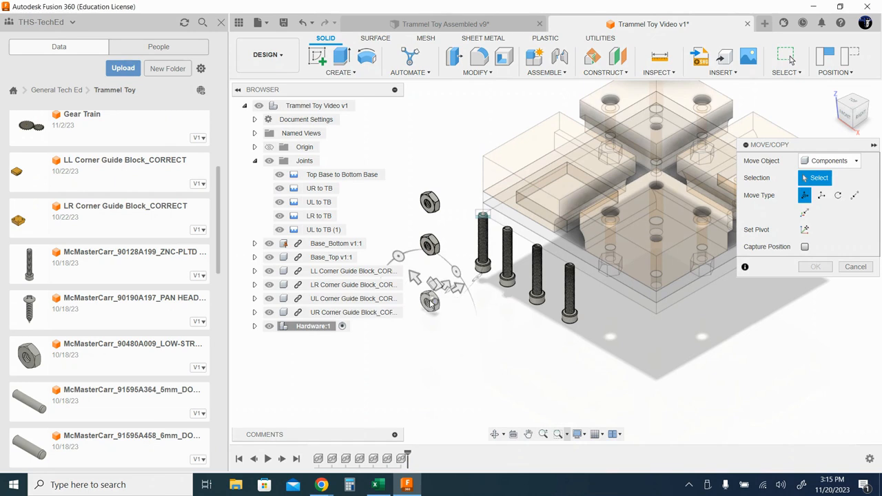
click(430, 302)
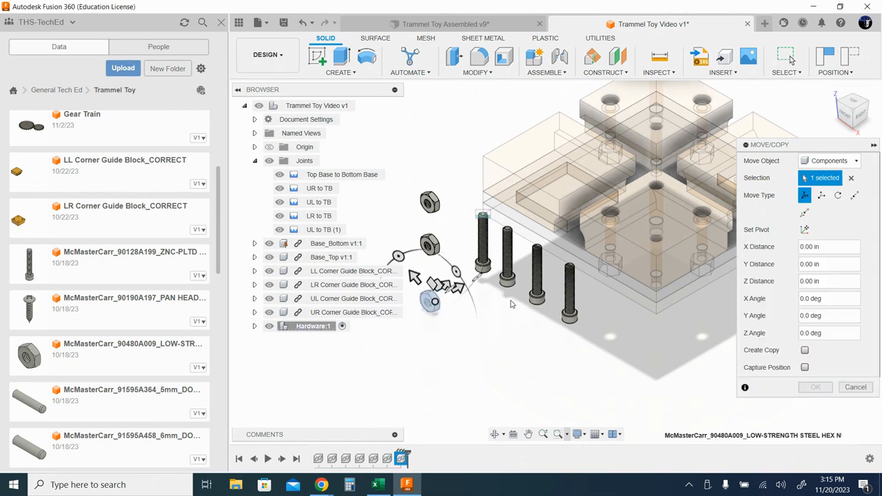
click(805, 350)
drag(414, 277, 396, 248)
click(815, 370)
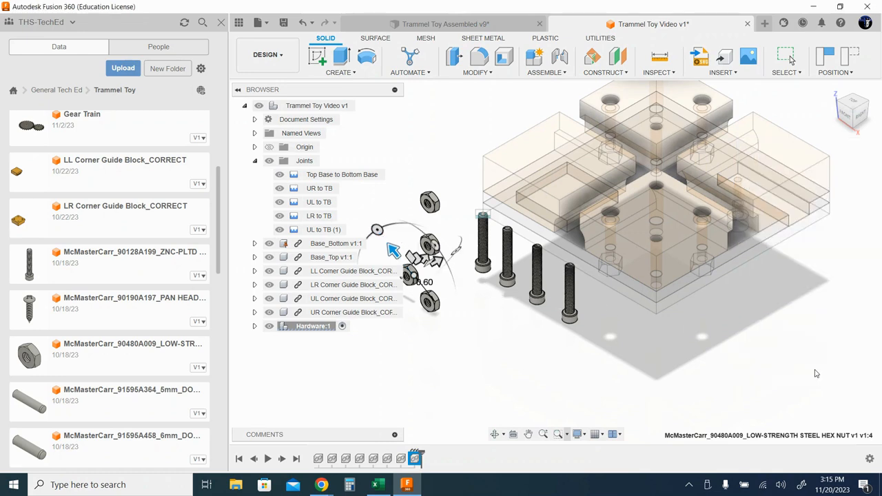
middle_drag(458, 309, 482, 304)
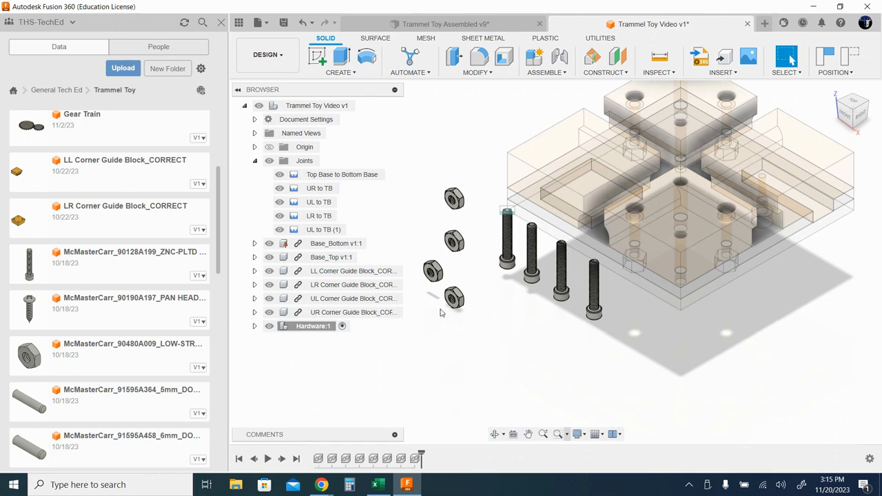
middle_drag(637, 342, 643, 372)
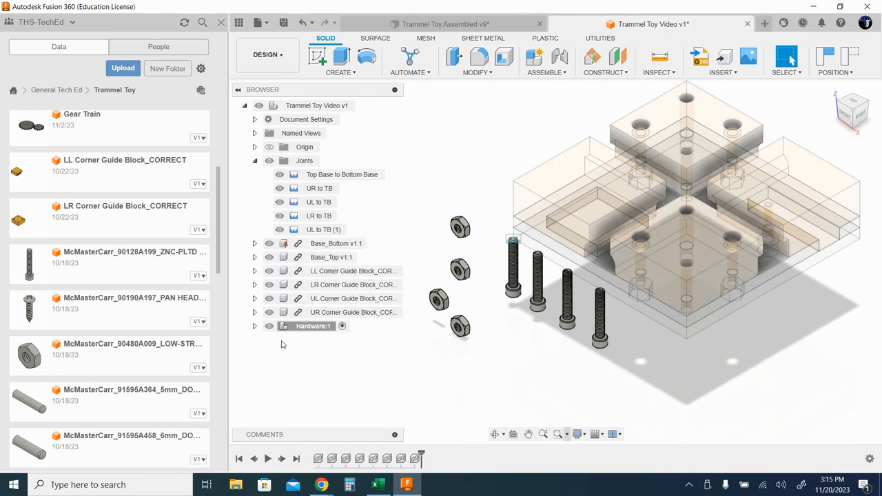
Check the screws and nuts nested inside the Hardware component, and reactivate the top-level Trammel Toy Video assembly.
click(312, 329)
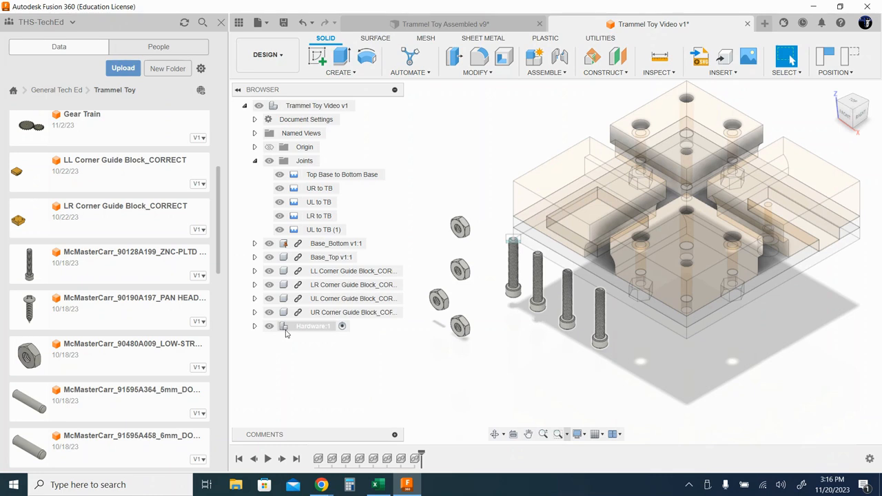
click(286, 330)
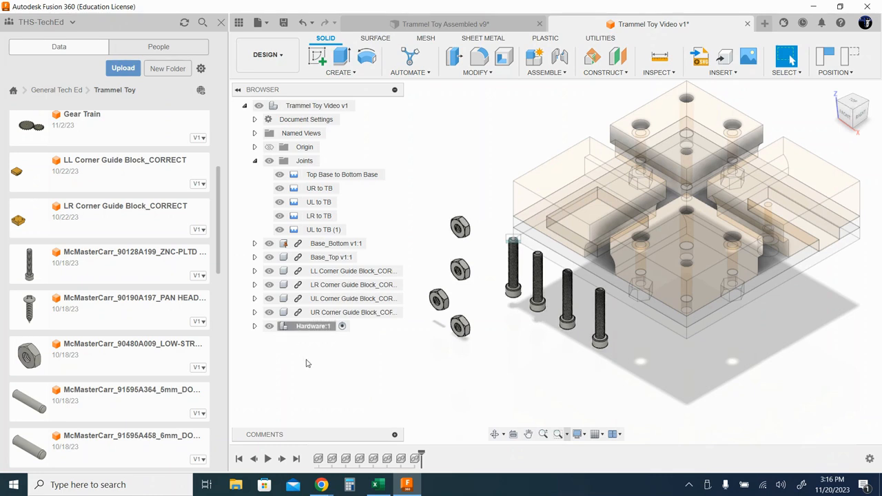
click(254, 326)
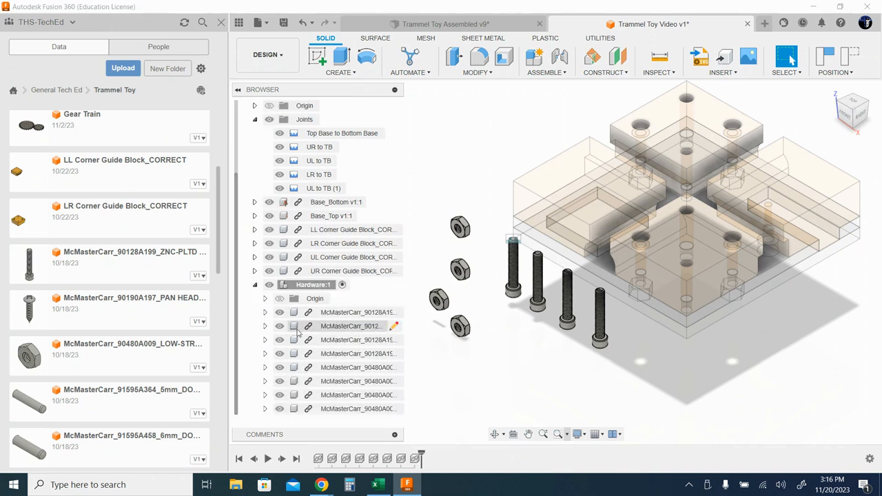
click(256, 285)
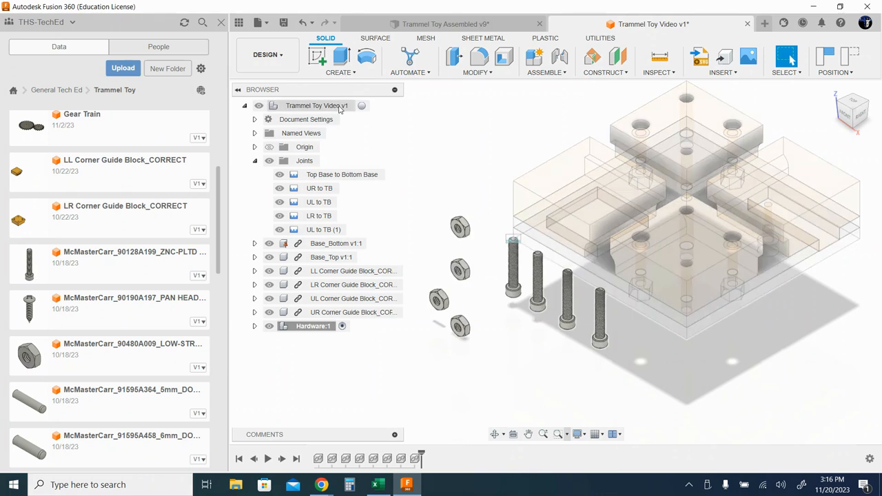
click(362, 107)
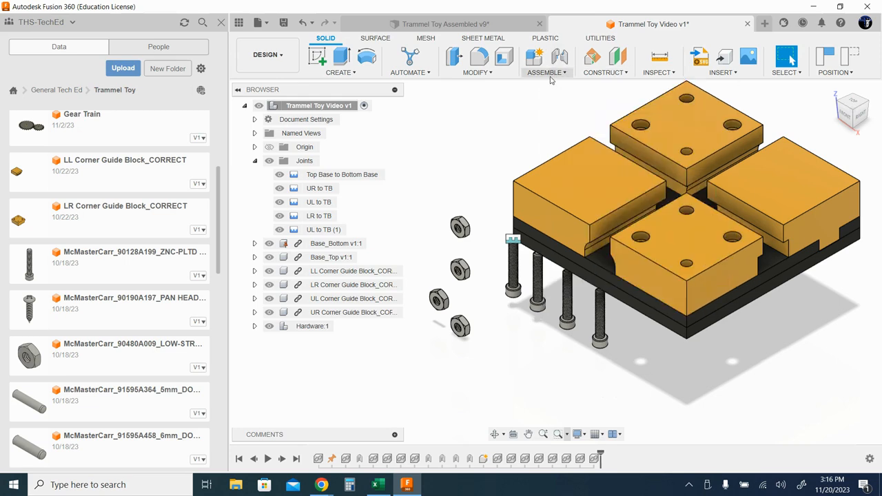
Start a joint from the center of the head's underside on the cap screw at the front end of the row.
click(551, 74)
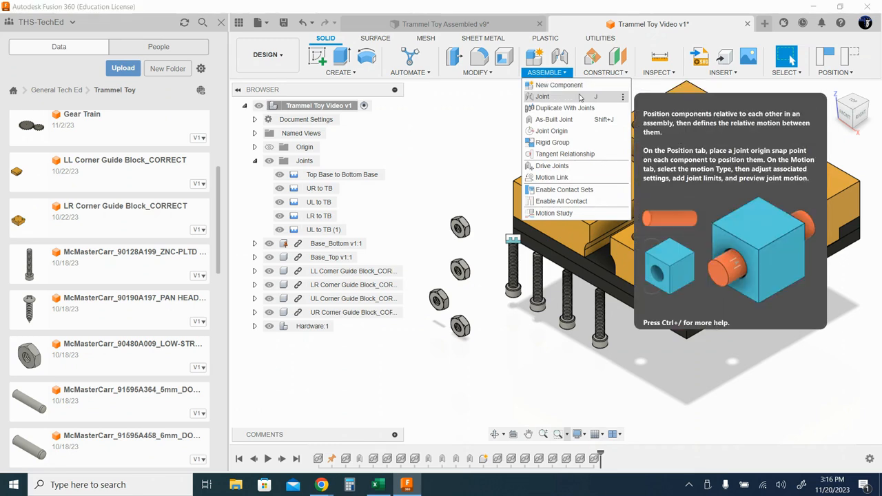
click(584, 97)
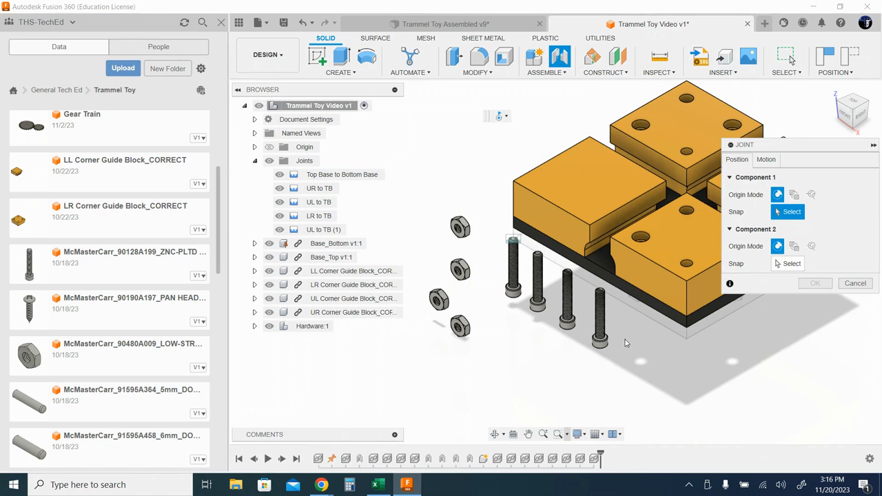
middle_drag(645, 305, 598, 313)
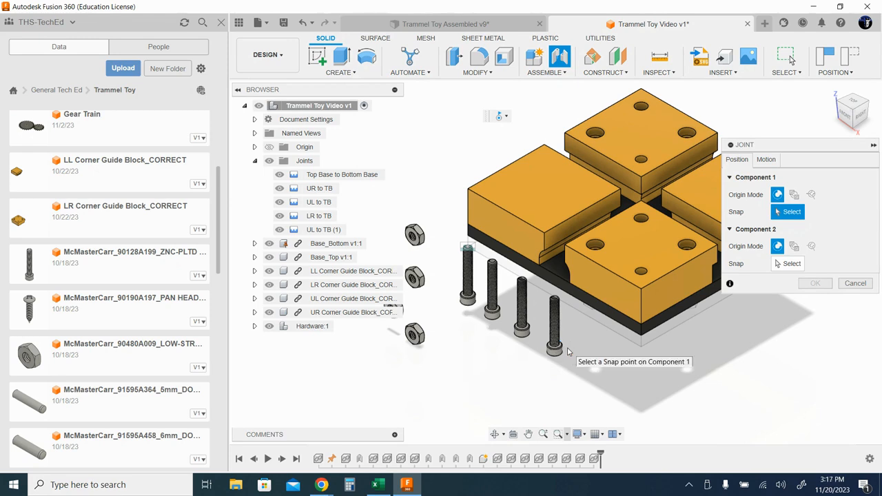
scroll(569, 353, up, 5)
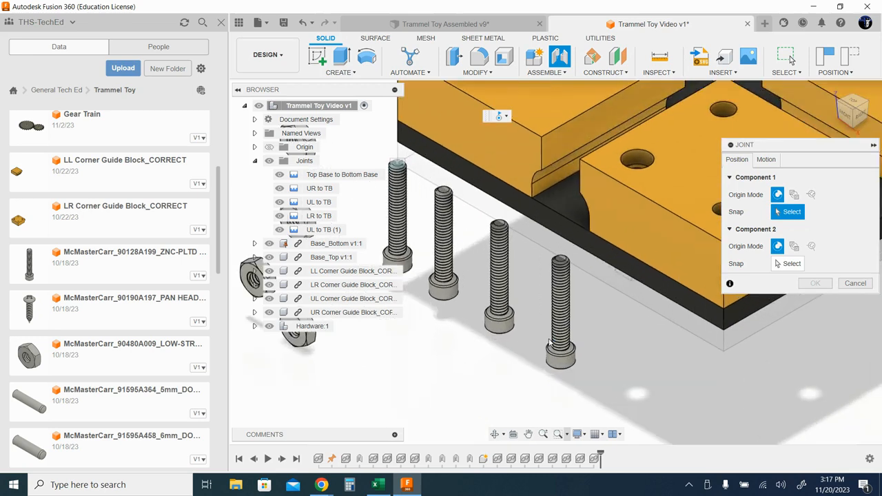
middle_drag(654, 366, 685, 340)
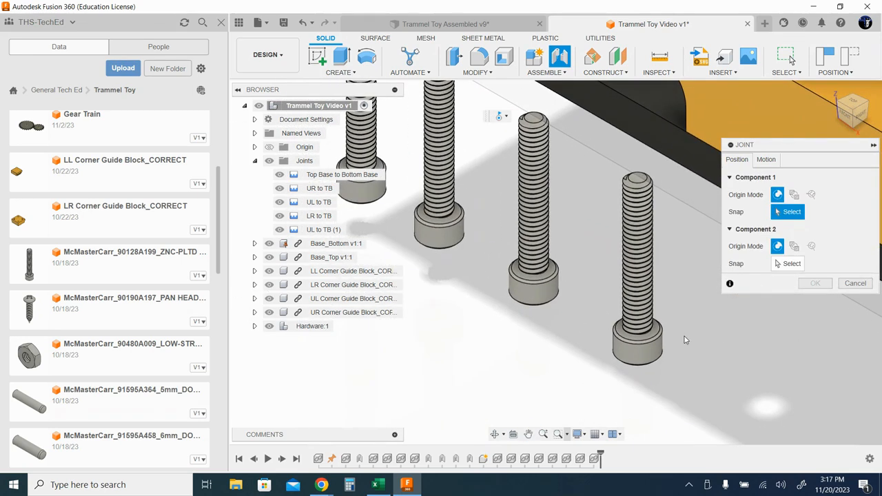
scroll(703, 360, up, 4)
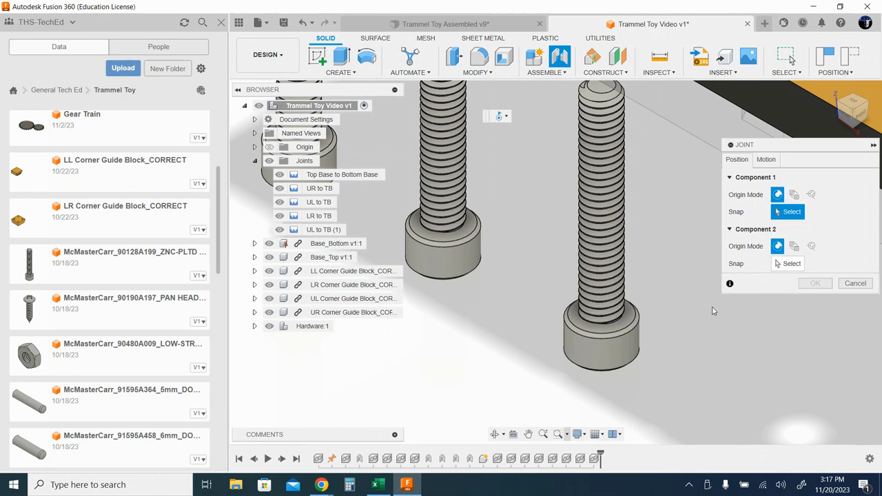
scroll(593, 341, up, 2)
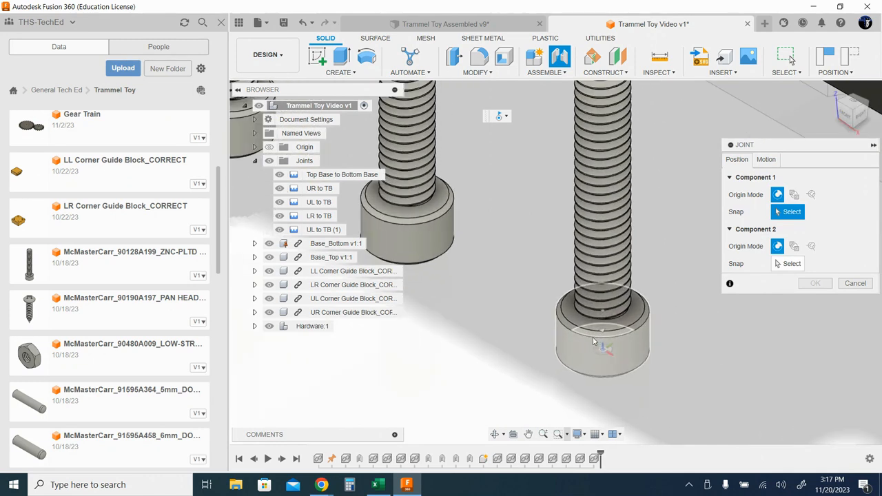
scroll(607, 317, up, 4)
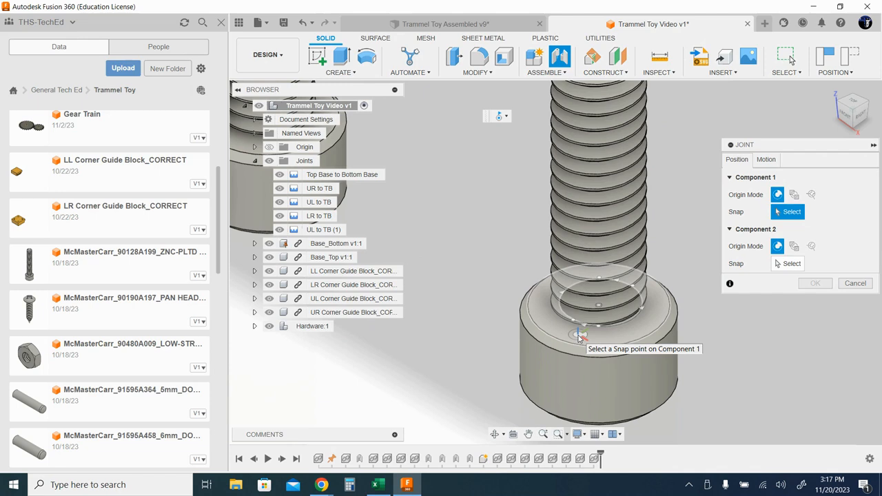
click(607, 311)
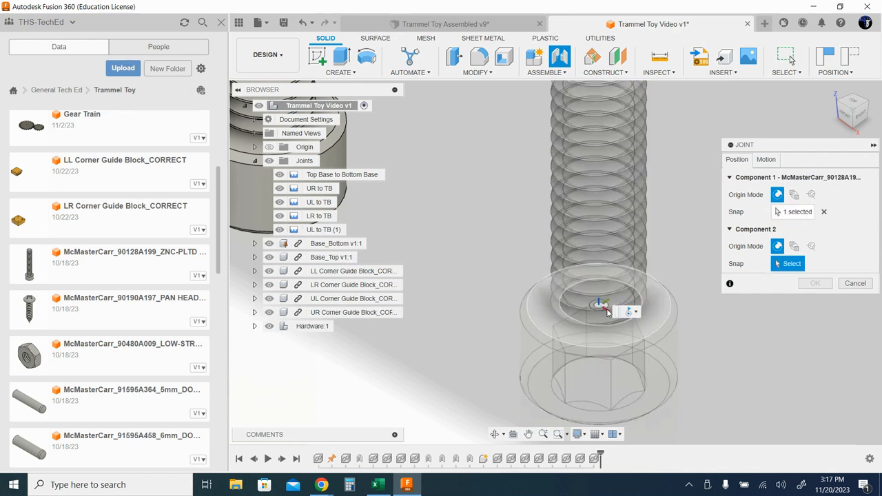
Place that screw's joint origin at the center of the left counterbore's floor in the LR Corner Guide Block.
scroll(714, 353, down, 8)
middle_drag(701, 257, 628, 353)
scroll(627, 353, up, 8)
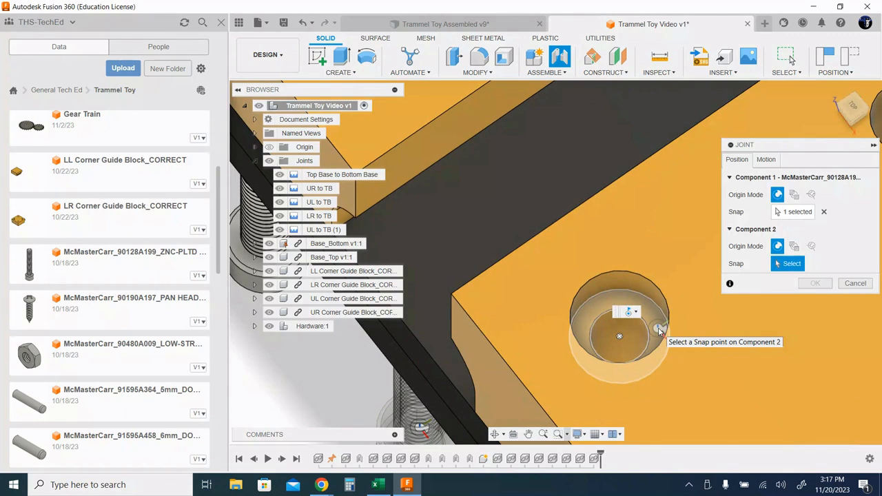
click(620, 336)
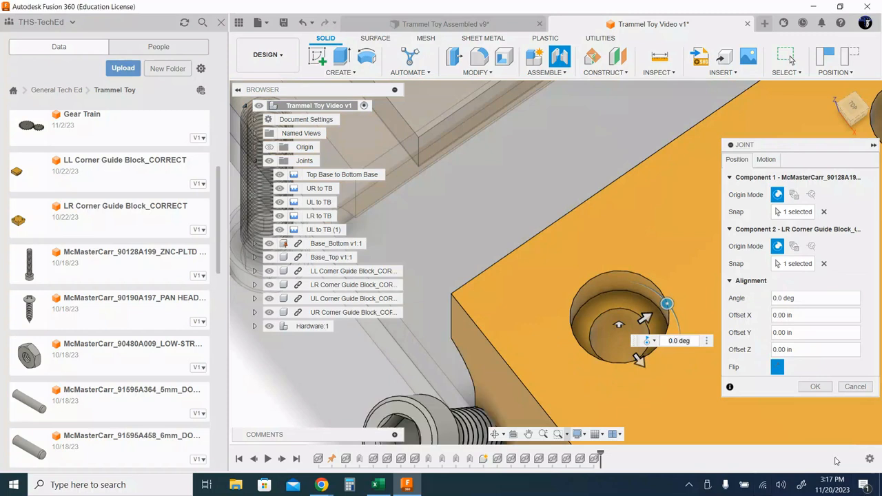
Set the screw joint's motion type to Rigid and finish the joint.
click(764, 161)
click(796, 180)
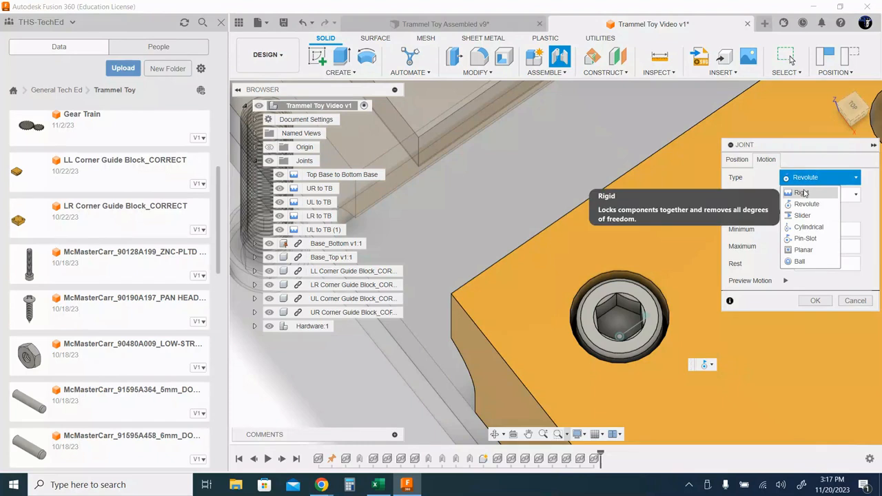
click(802, 193)
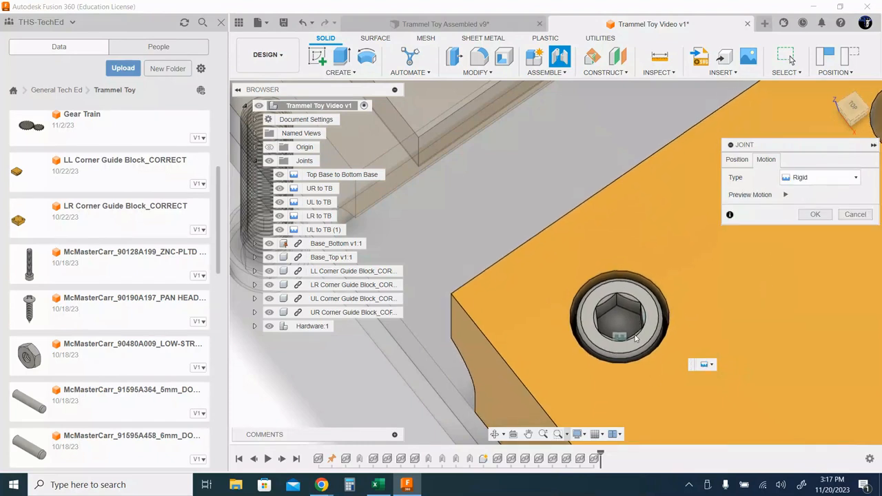
shift+middle_drag(636, 338, 689, 290)
click(816, 214)
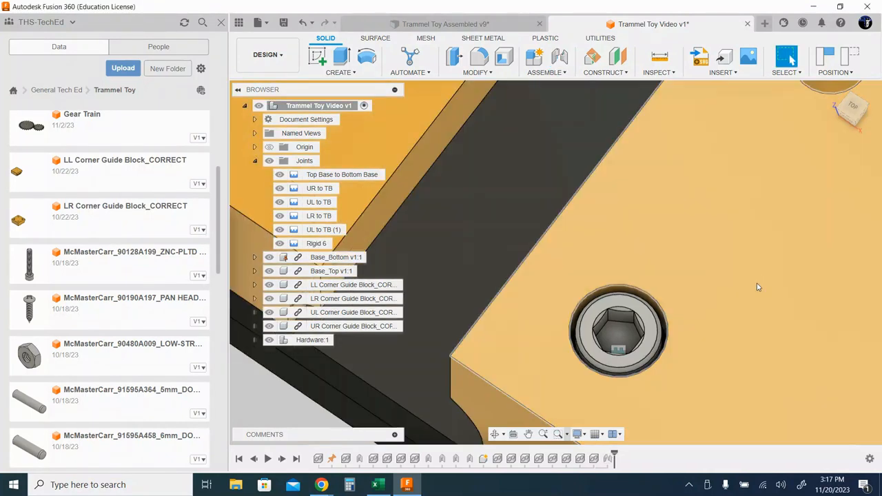
Start a second joint from the center of the head's underside on the nearest of the three loose cap screws.
scroll(758, 287, down, 6)
middle_drag(757, 287, 733, 293)
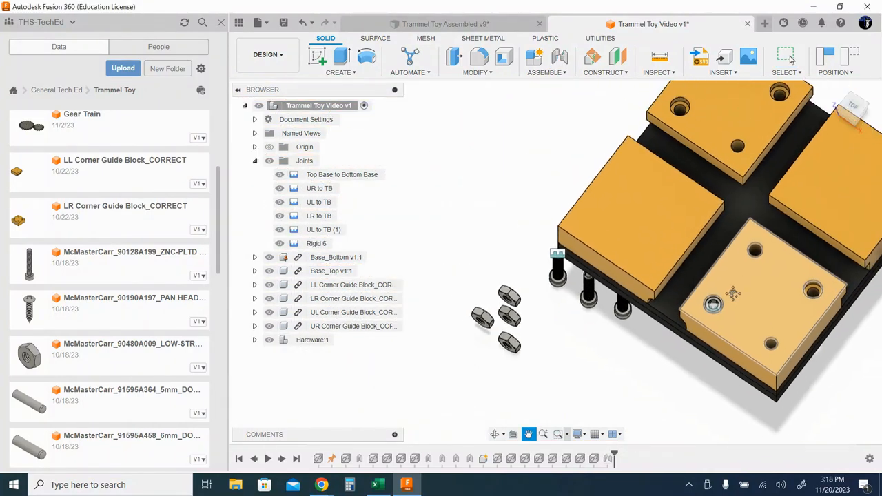
click(788, 58)
scroll(592, 352, up, 6)
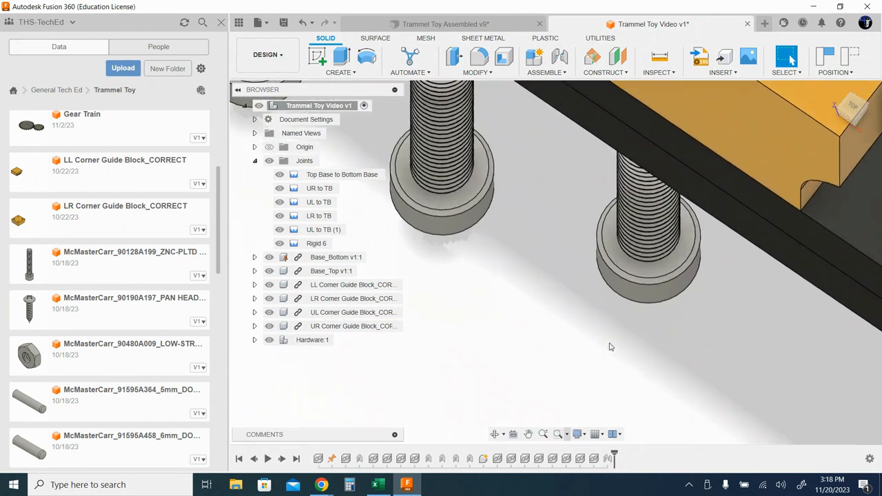
key(j)
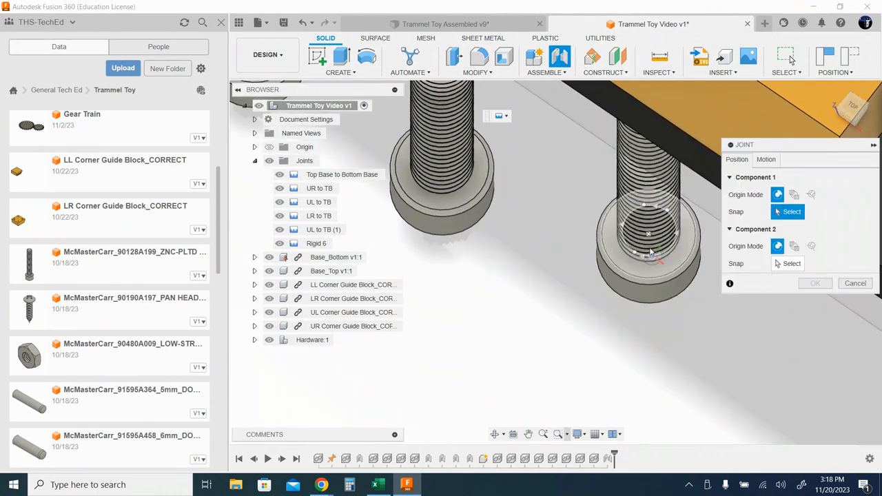
click(649, 240)
Join the second screw rigidly to the LR Corner Guide Block's right counterbore center, keeping the screw head facing up.
scroll(679, 338, down, 5)
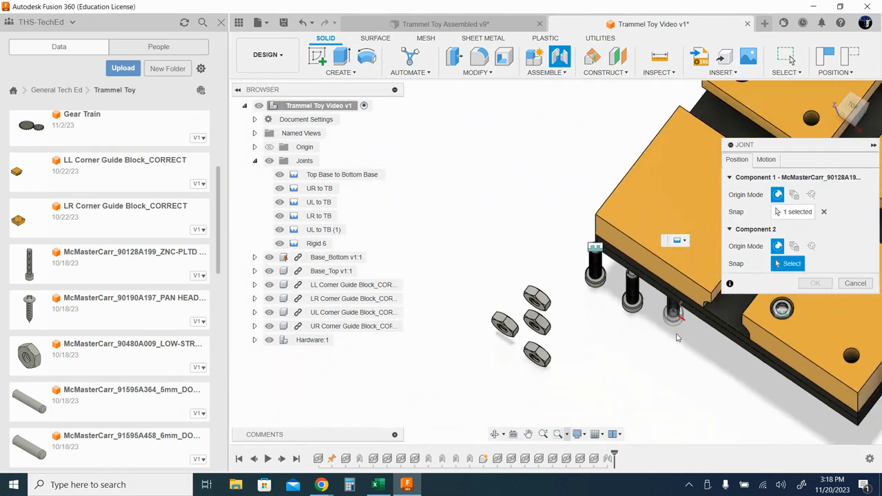
middle_drag(724, 332, 448, 366)
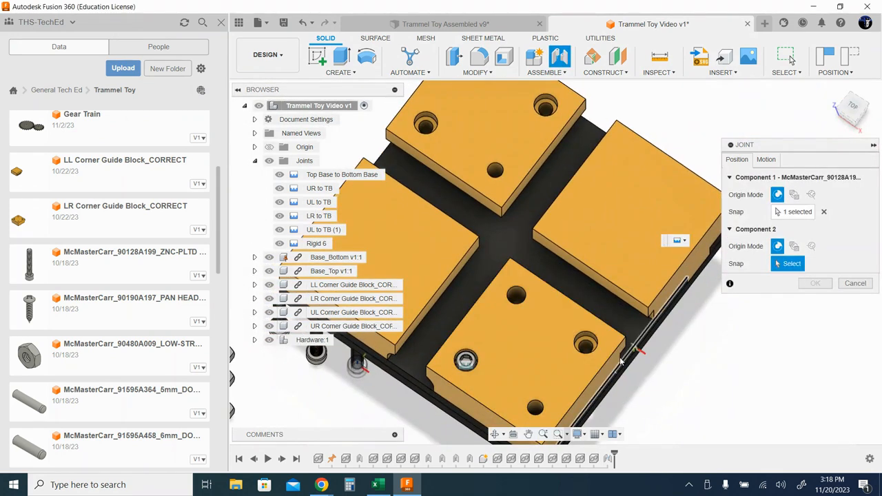
scroll(611, 333, up, 6)
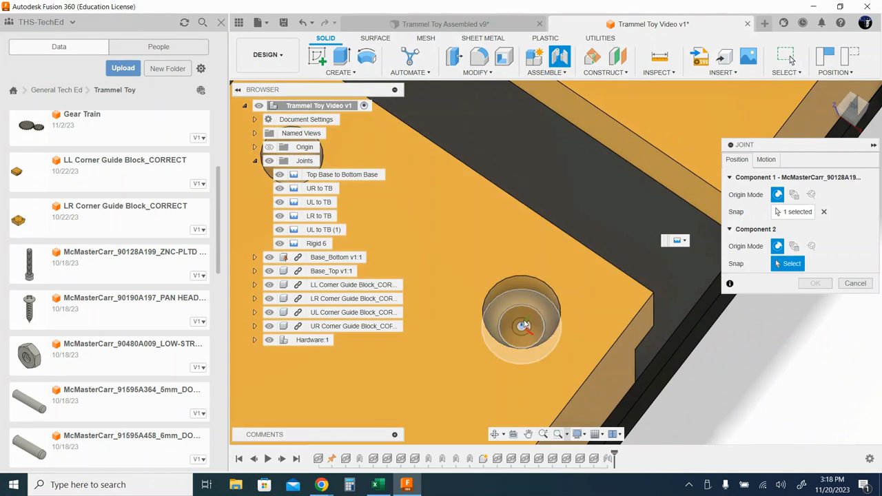
click(524, 326)
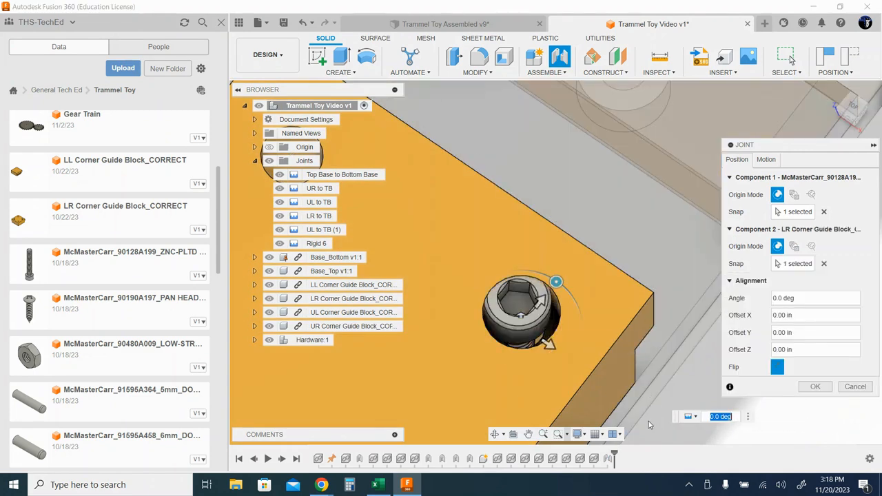
click(778, 369)
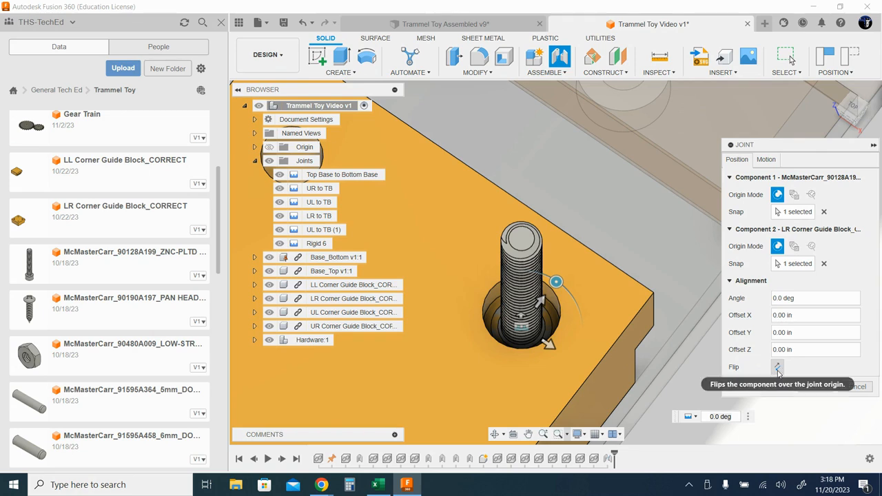
click(778, 368)
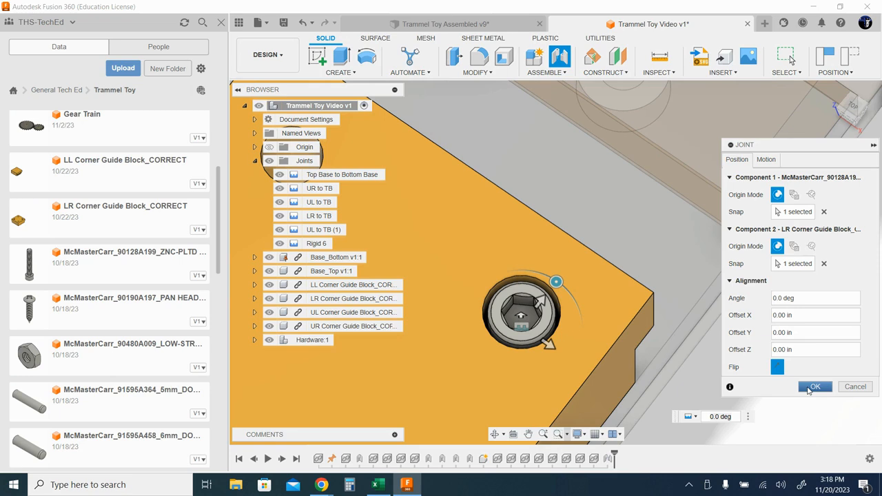
click(814, 387)
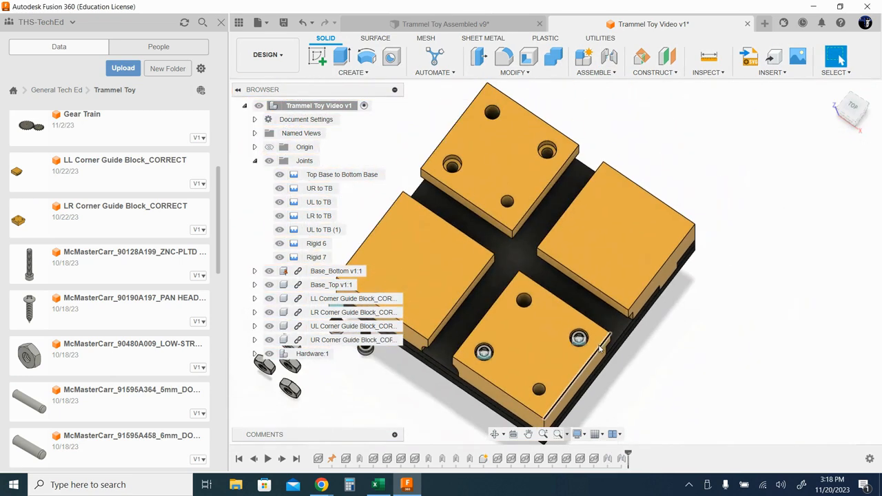
Start a third joint from the center of the head's underside on the nearer of the two loose cap screws.
middle_drag(584, 332, 736, 296)
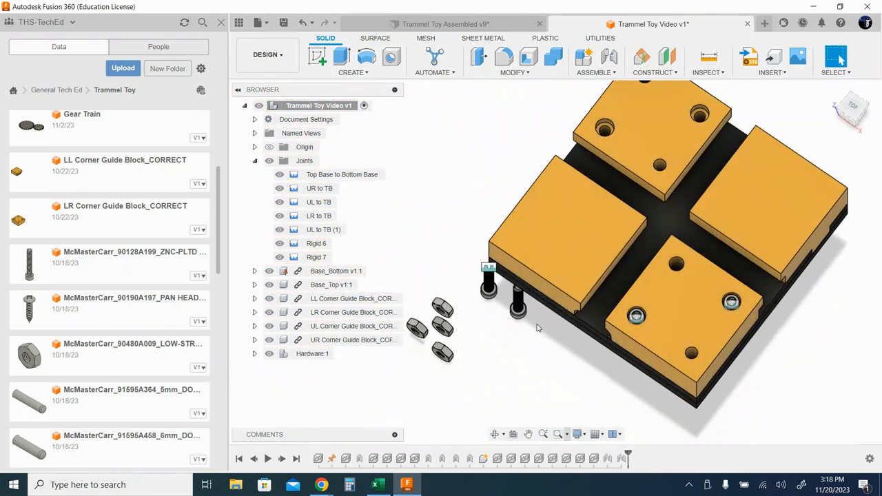
scroll(537, 328, up, 10)
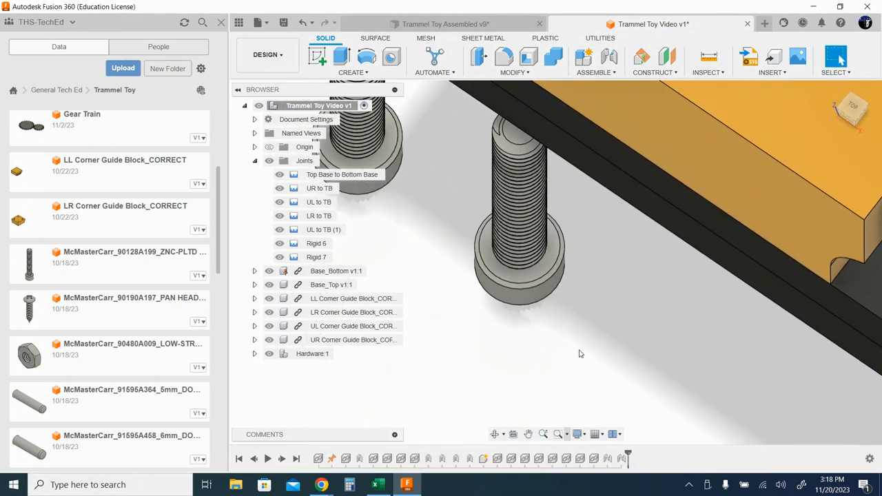
key(j)
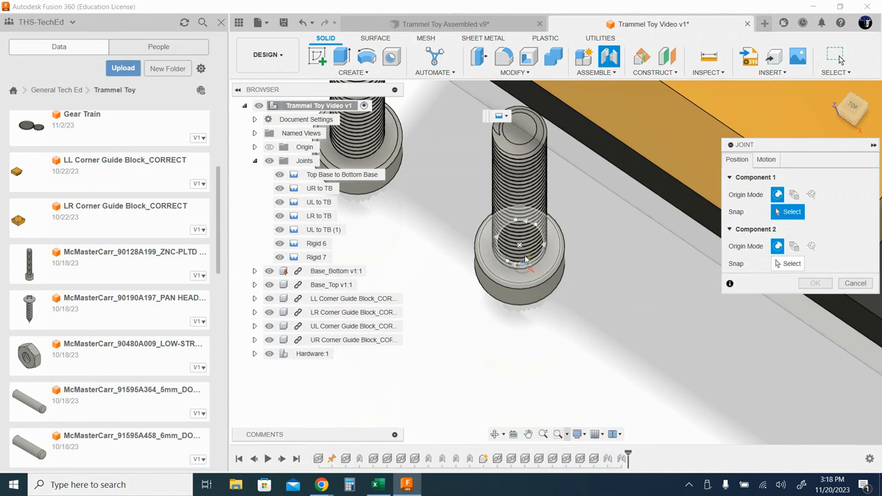
click(527, 254)
Seat the third screw in the UL Corner Guide Block's left counterbore and finish the rigid joint at zero offsets.
scroll(531, 262, down, 10)
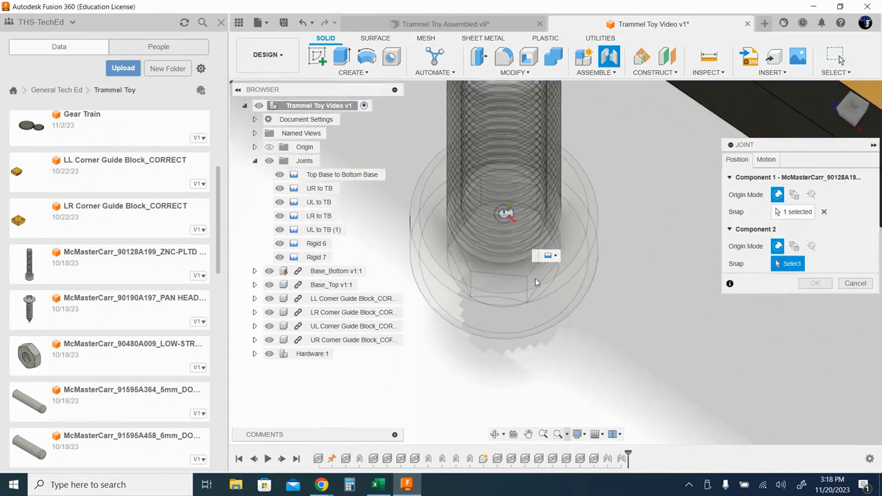
scroll(541, 277, down, 2)
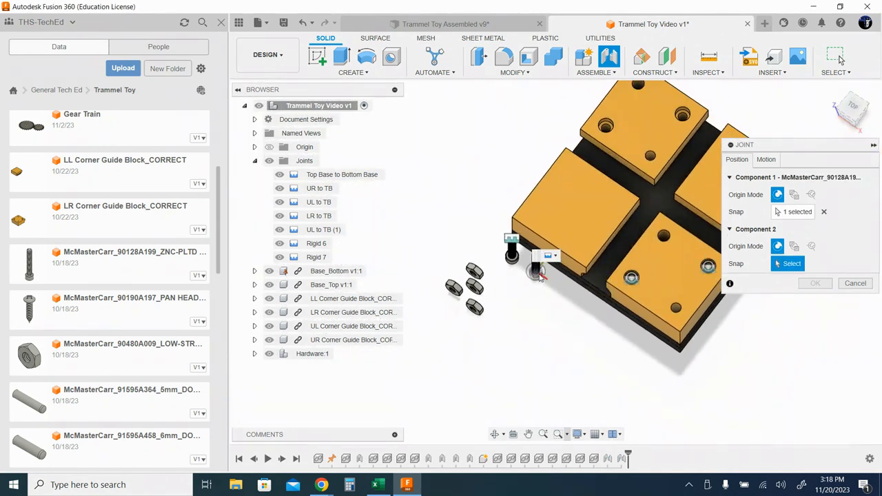
middle_drag(643, 222, 552, 269)
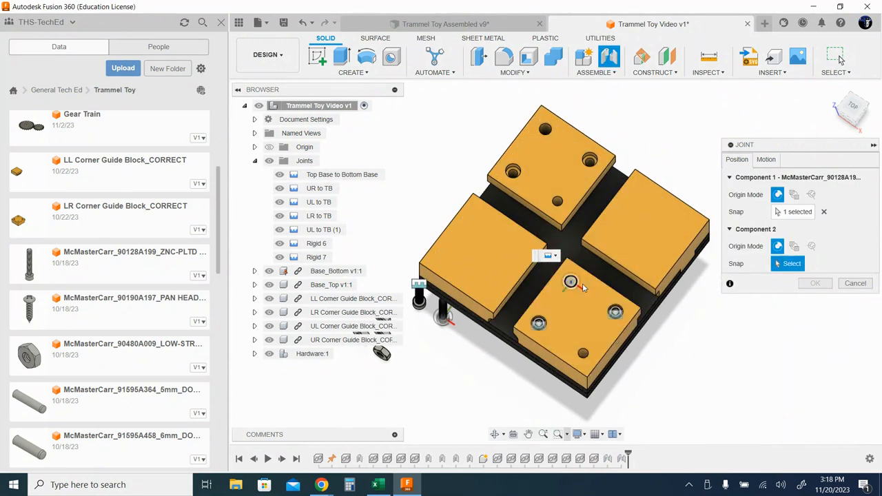
scroll(572, 315, up, 5)
middle_drag(576, 197, 632, 412)
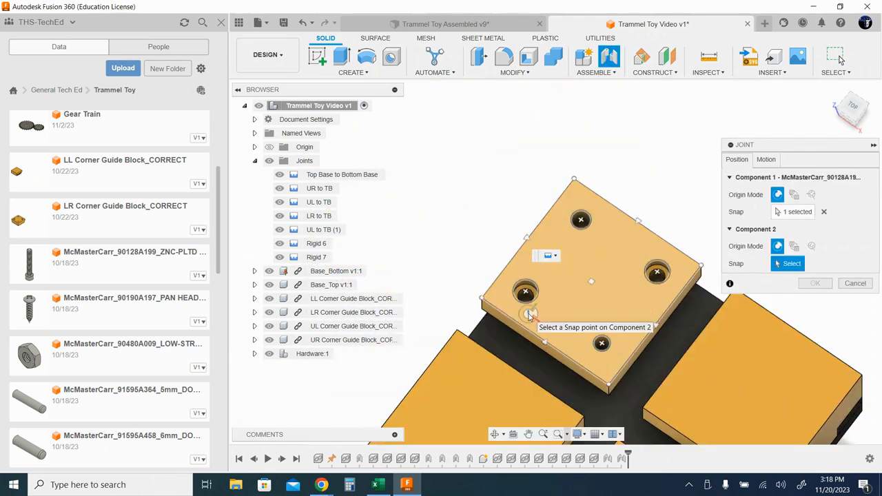
click(529, 315)
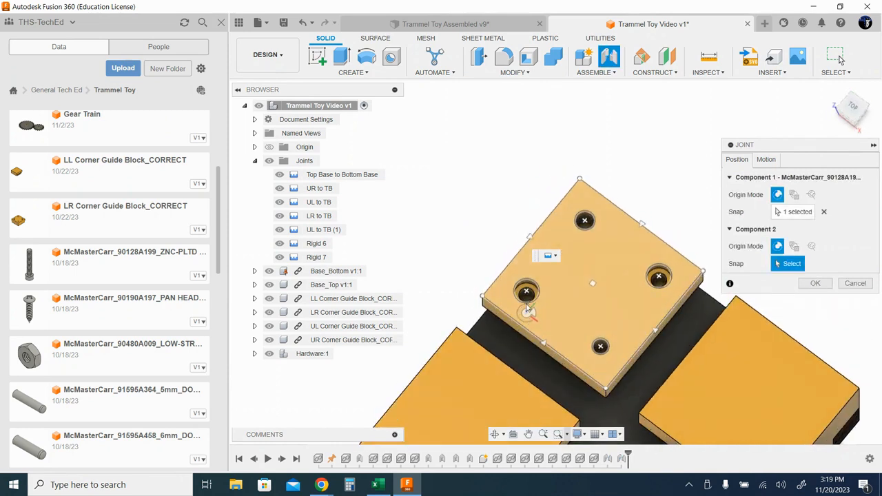
scroll(526, 303, up, 5)
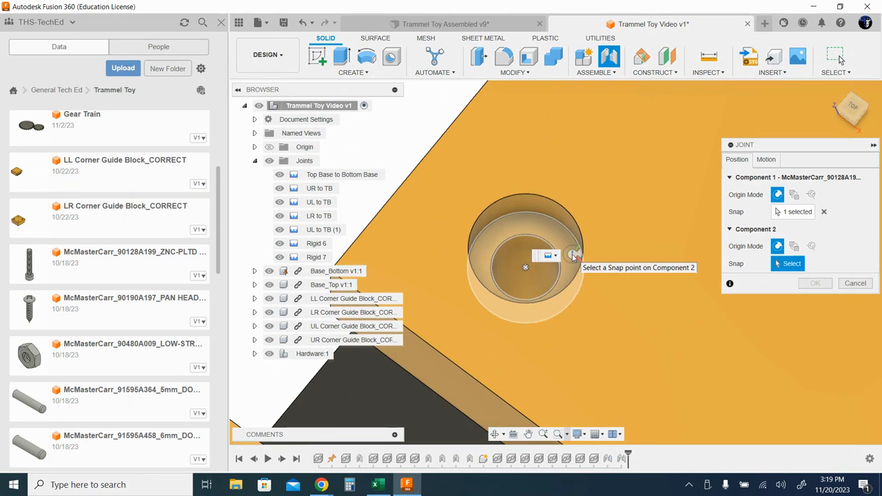
click(525, 270)
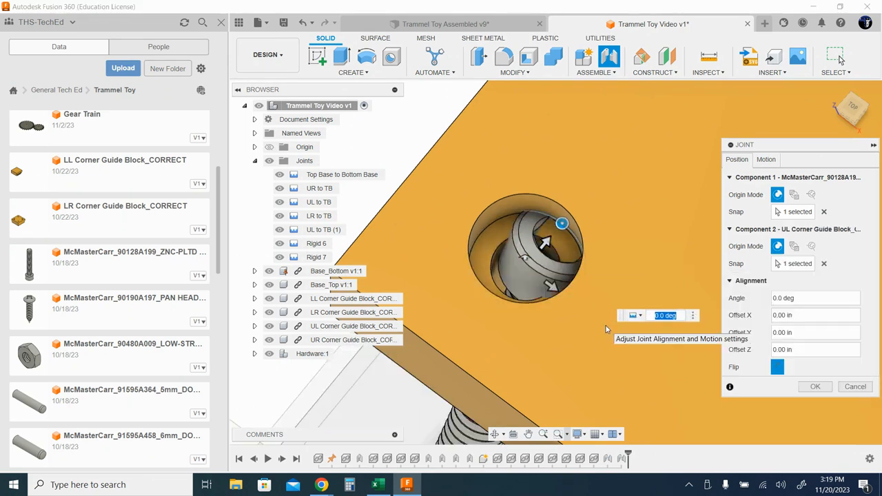
click(814, 387)
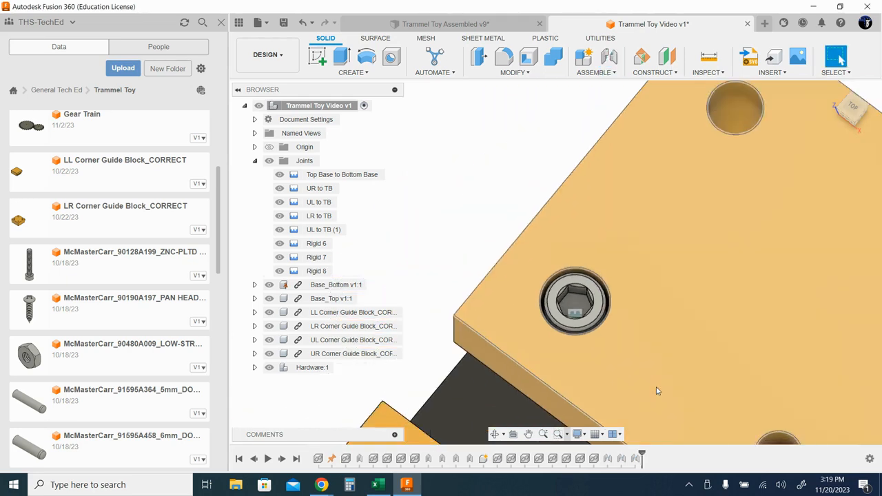
Start a fourth joint from the center of the head's underside on the last loose cap screw.
middle_drag(677, 385, 656, 159)
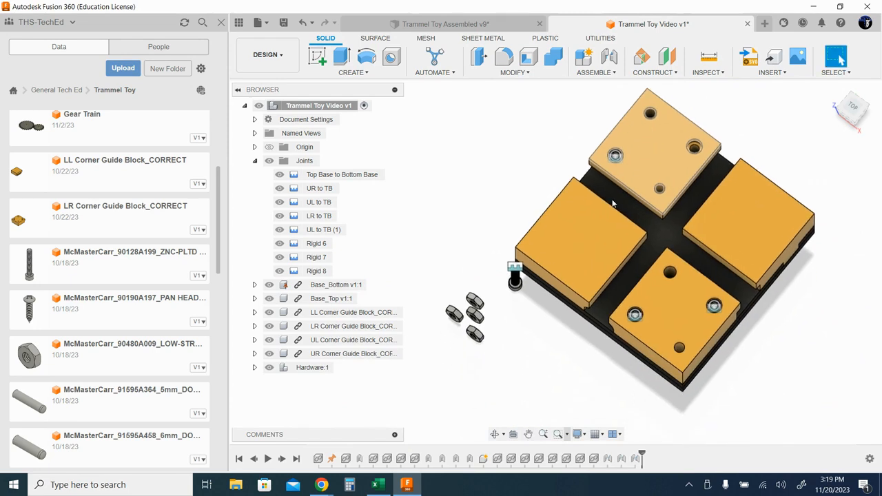
scroll(502, 321, up, 7)
middle_drag(633, 249, 649, 386)
scroll(642, 390, up, 2)
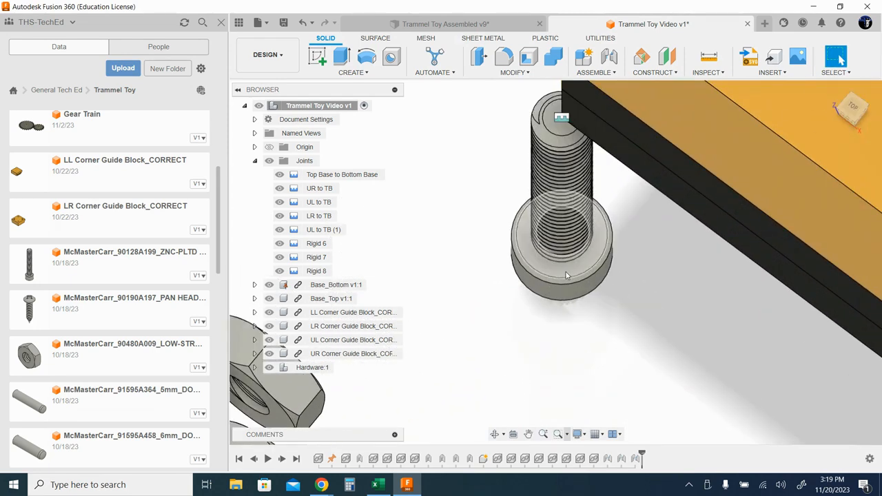
key(j)
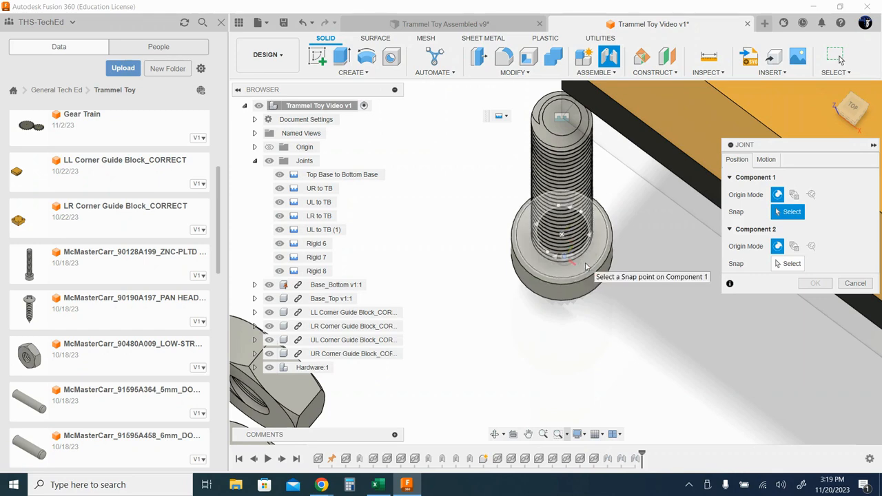
click(563, 235)
scroll(656, 334, down, 3)
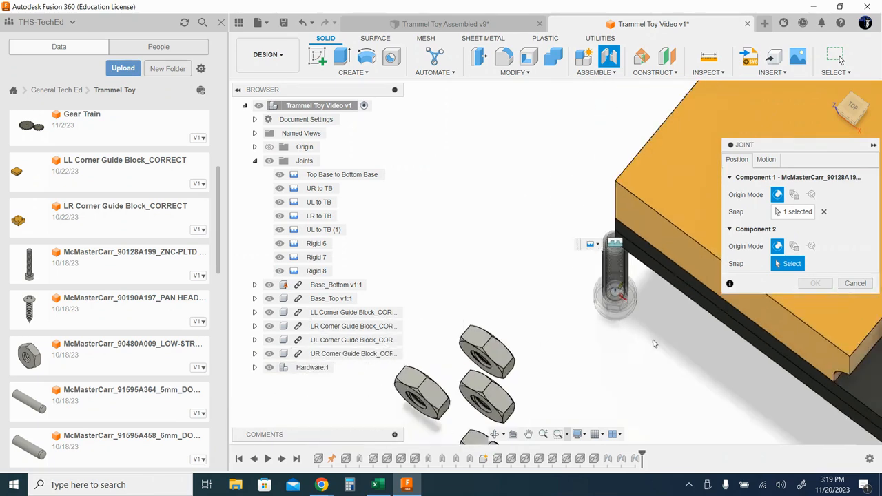
Seat the last screw in the UL Corner Guide Block's empty counterbore and finish the rigid joint at zero offsets.
scroll(652, 340, down, 4)
middle_drag(647, 337, 318, 393)
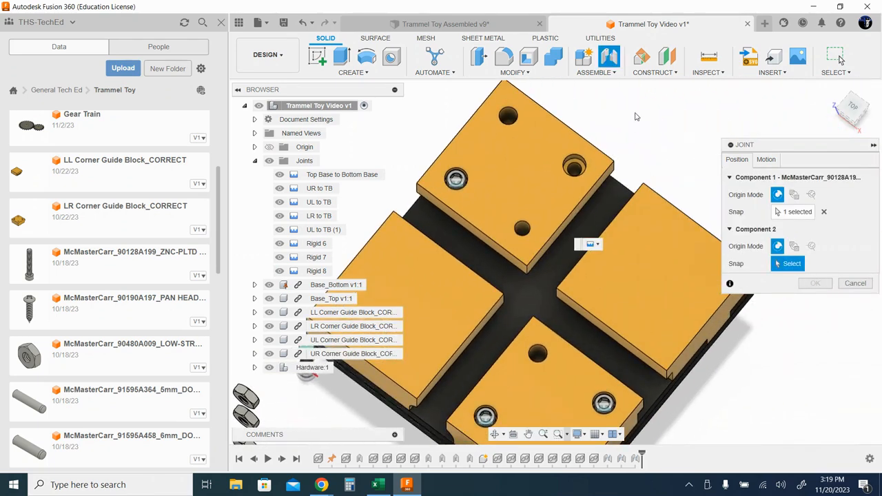
scroll(540, 177, up, 5)
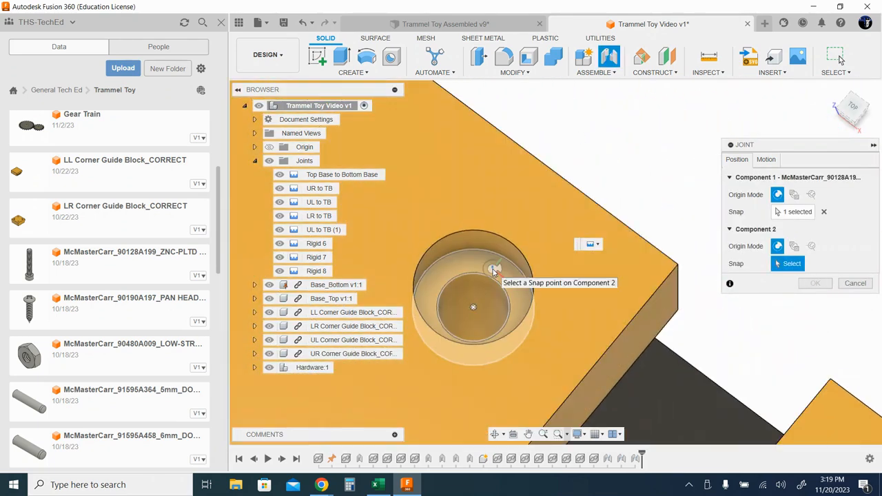
click(480, 312)
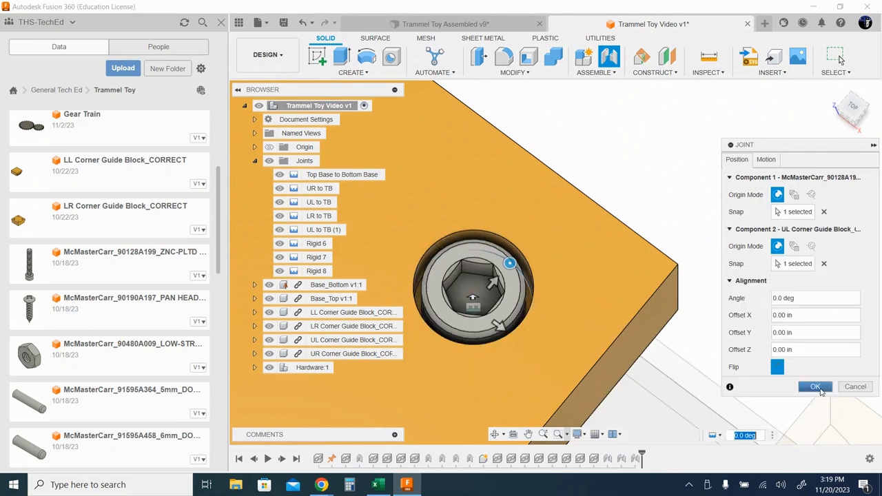
click(814, 386)
scroll(700, 374, down, 4)
scroll(698, 372, down, 6)
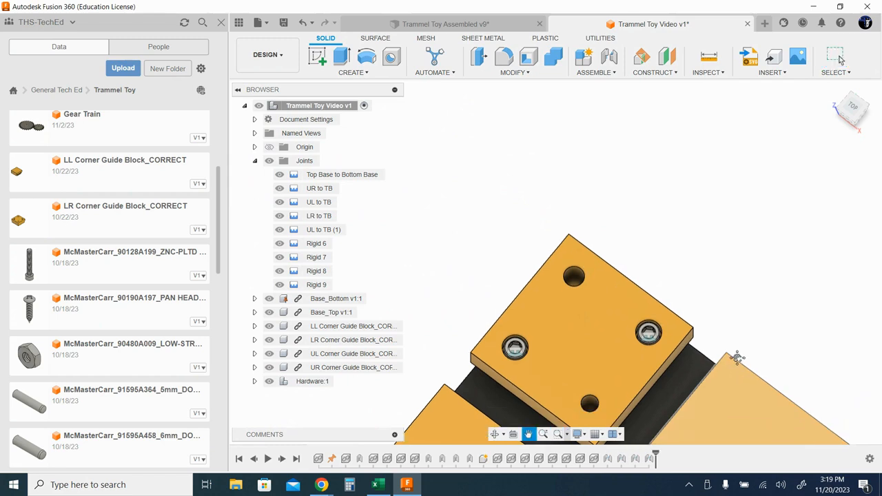
scroll(720, 171, down, 2)
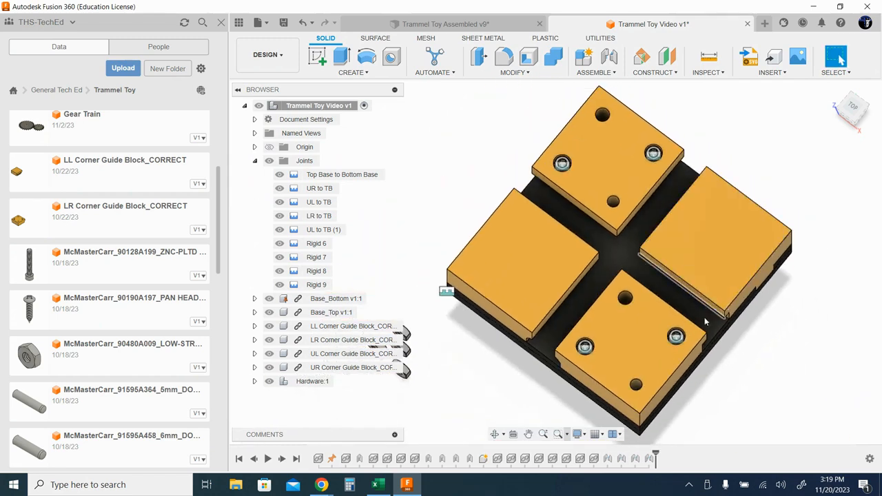
Rename the joint Rigid 6 as "LRB Screw to LR".
middle_drag(584, 357, 771, 322)
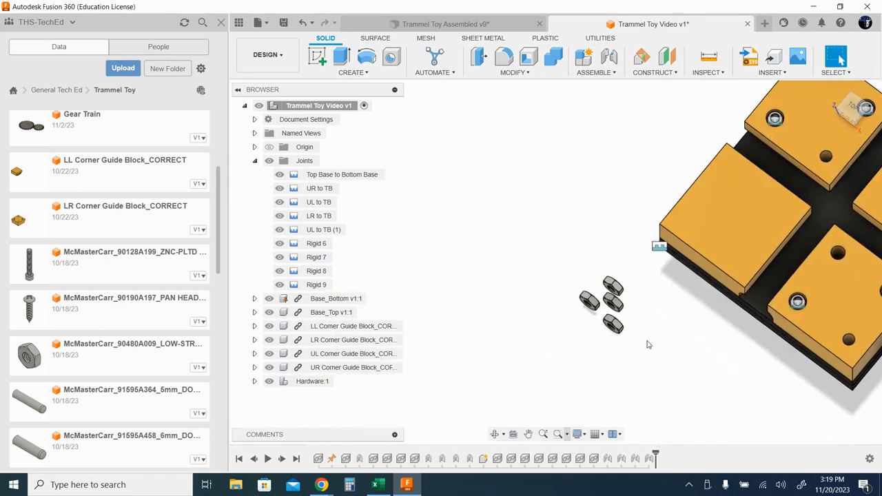
middle_drag(636, 338, 614, 348)
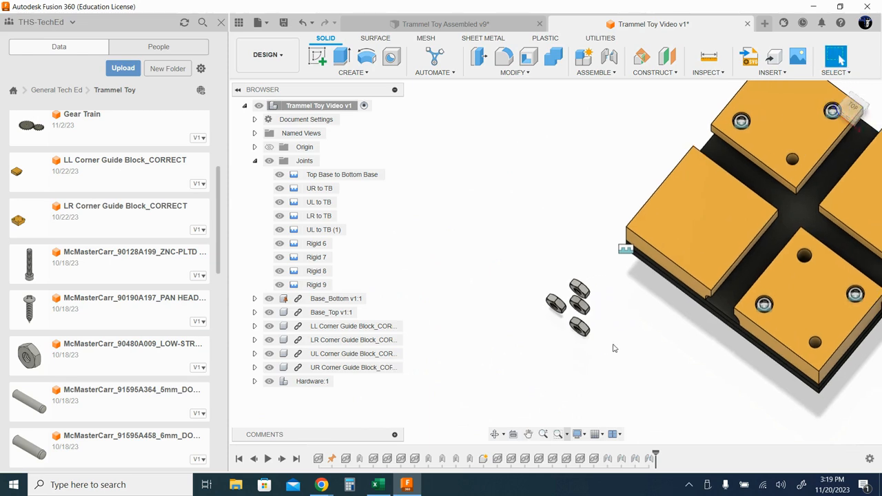
click(320, 244)
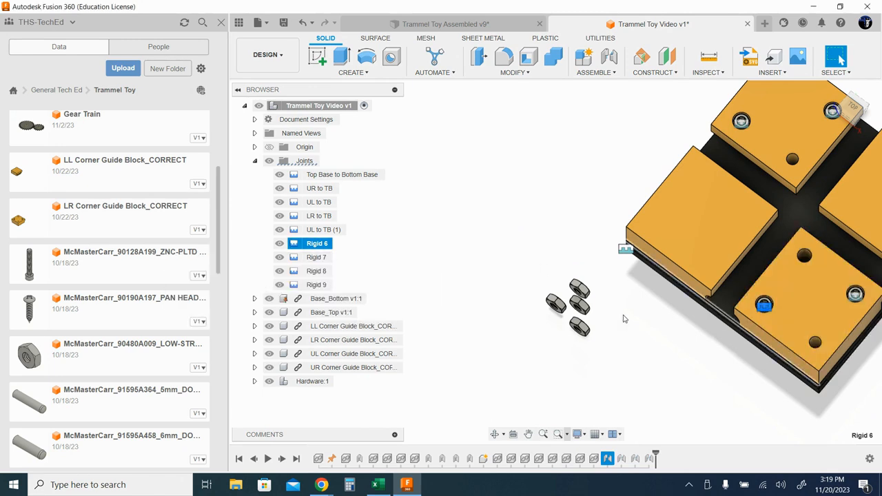
double_click(317, 243)
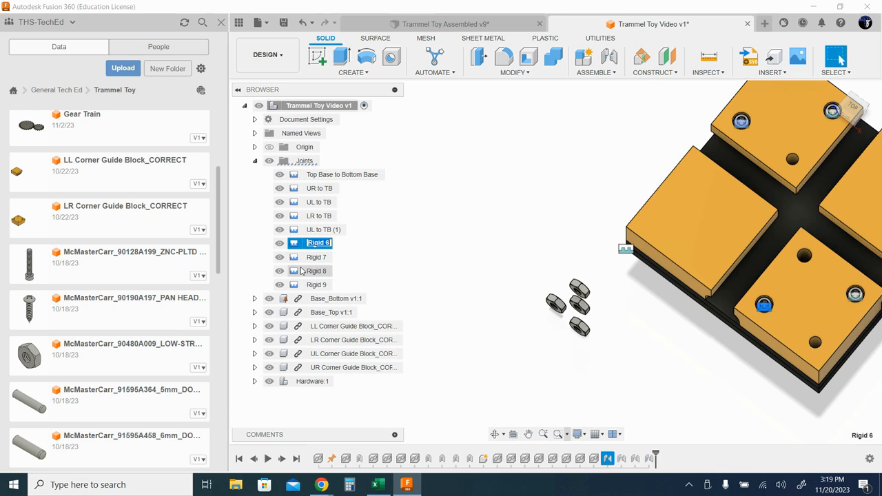
text(LRB)
text(Screw to LR)
key(Return)
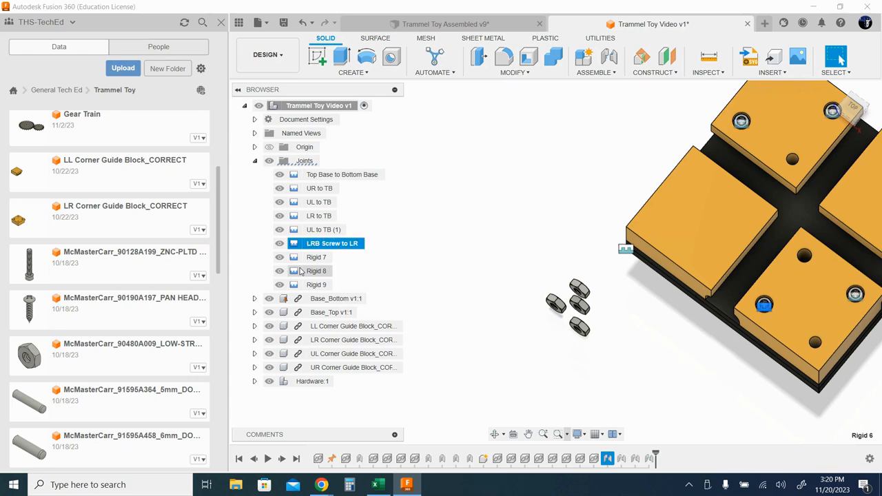
Rename the joint Rigid 7 as "LRT Screw to LR".
click(316, 261)
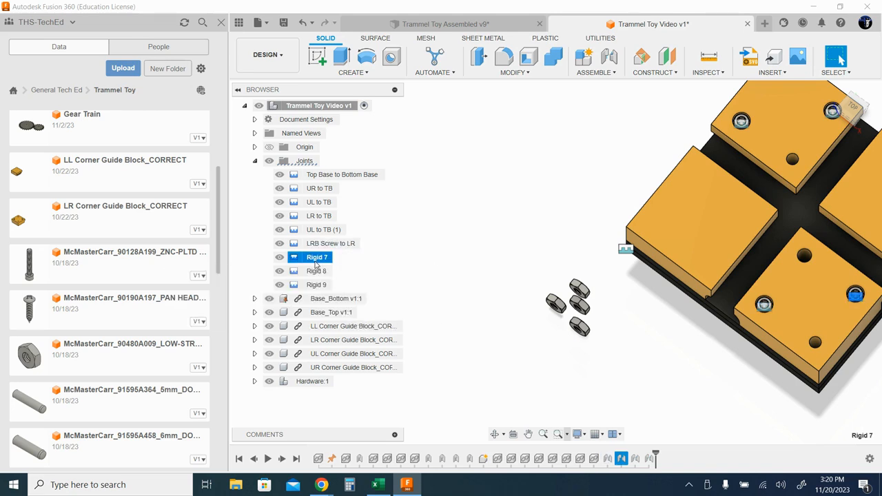
click(310, 261)
text(U)
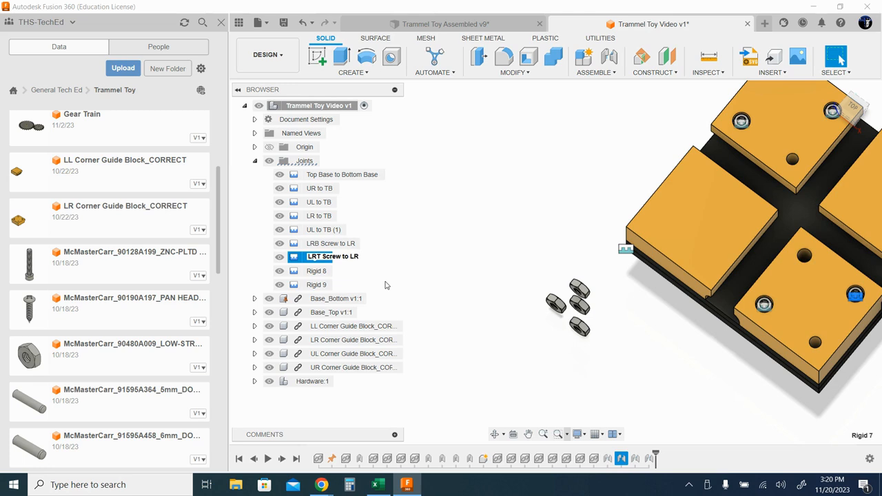
key(Return)
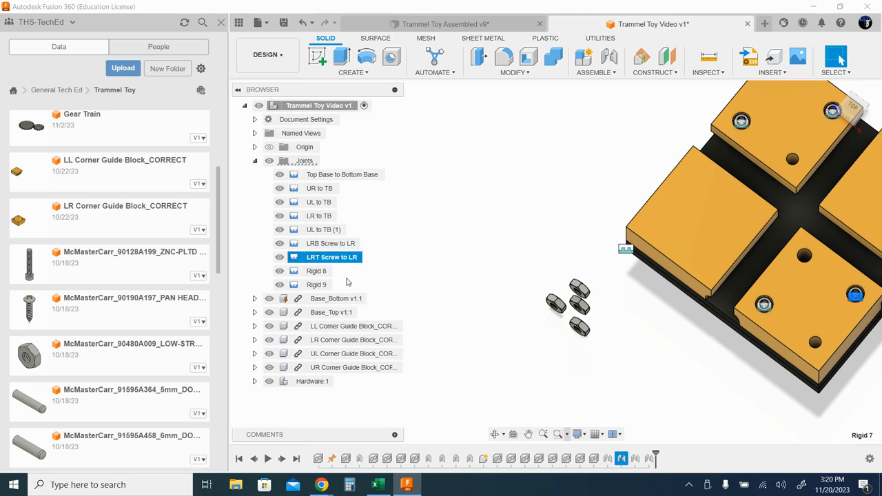
Rename the joint Rigid 8 as "ULB Screw to UL".
click(322, 273)
click(320, 273)
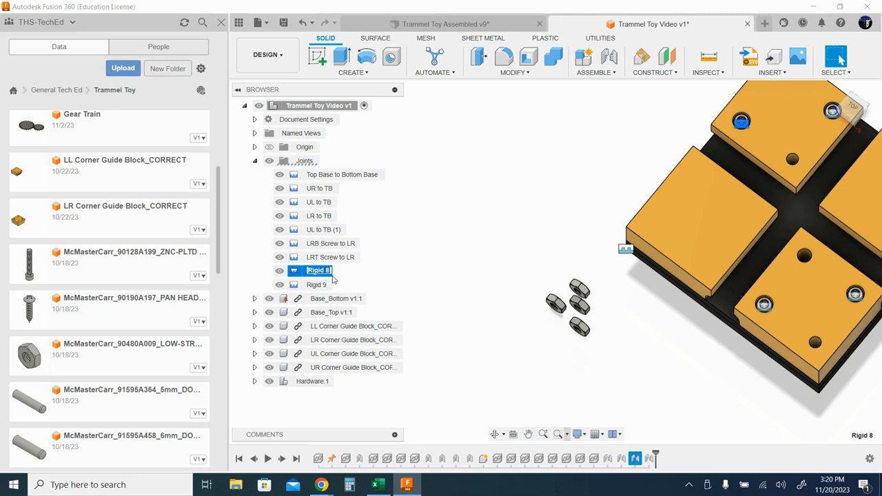
text(U)
key(Return)
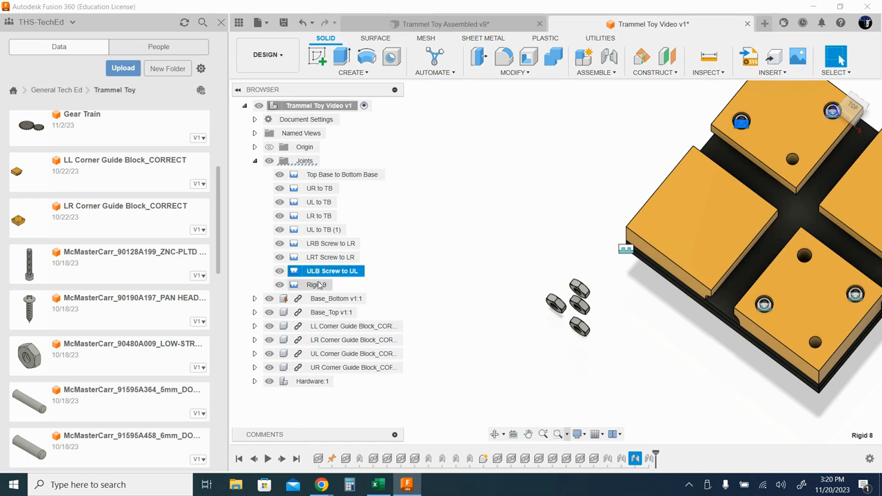
Rename the joint Rigid 9 as "ULT Screw to UL".
click(319, 285)
click(318, 285)
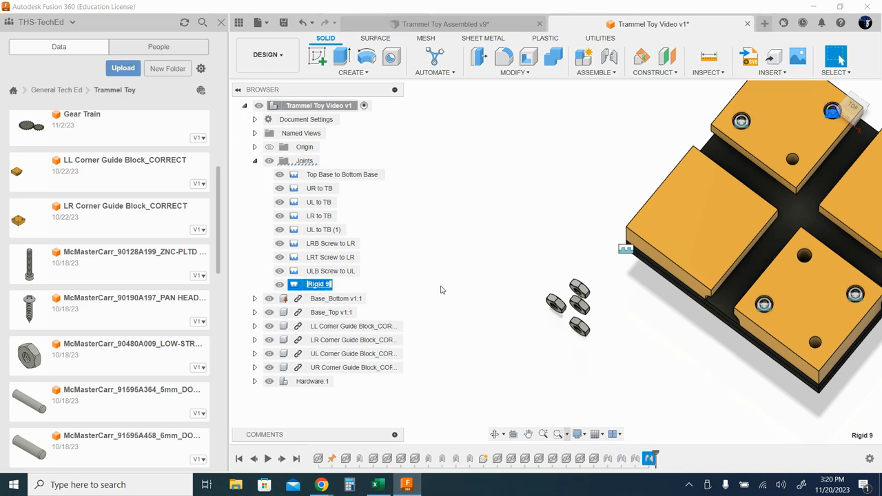
text(ULT)
key(BackSpace)
text(L)
key(Return)
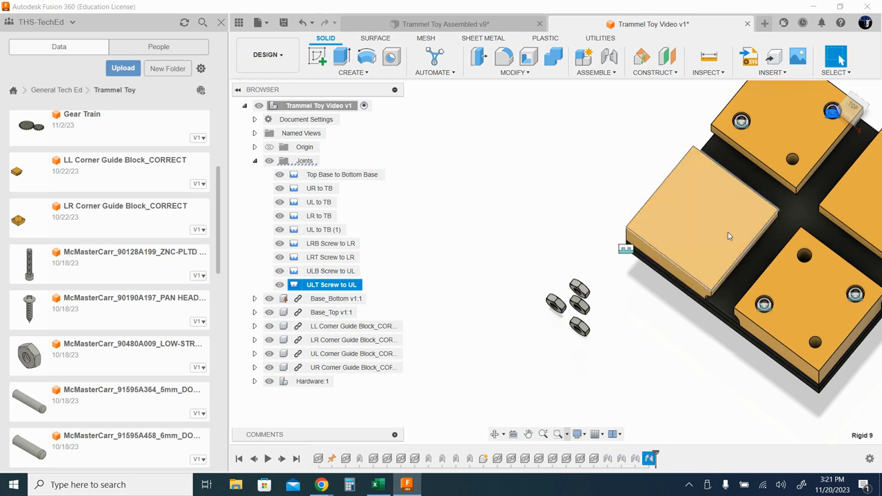
Start a joint from the center of the threaded hole on the flat face of one loose hex nut.
shift+middle_drag(682, 308, 639, 357)
click(639, 356)
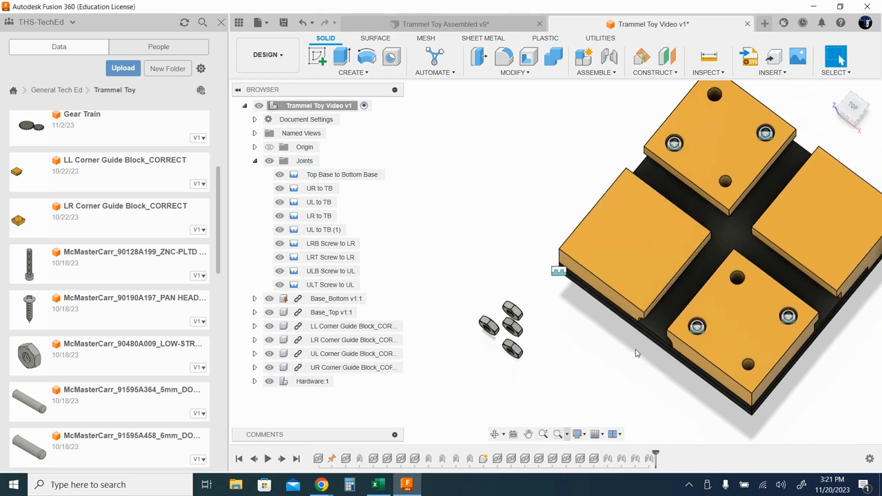
scroll(483, 359, up, 5)
shift+middle_drag(490, 343, 551, 285)
key(j)
scroll(503, 291, up, 4)
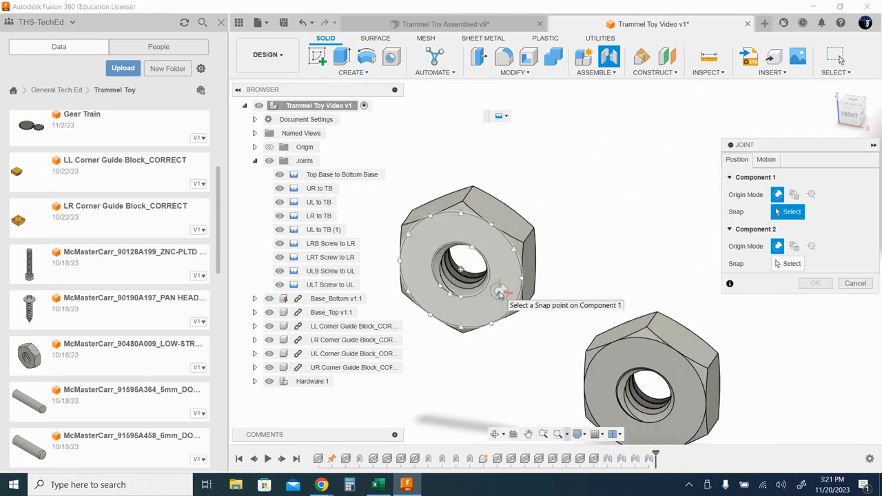
click(467, 274)
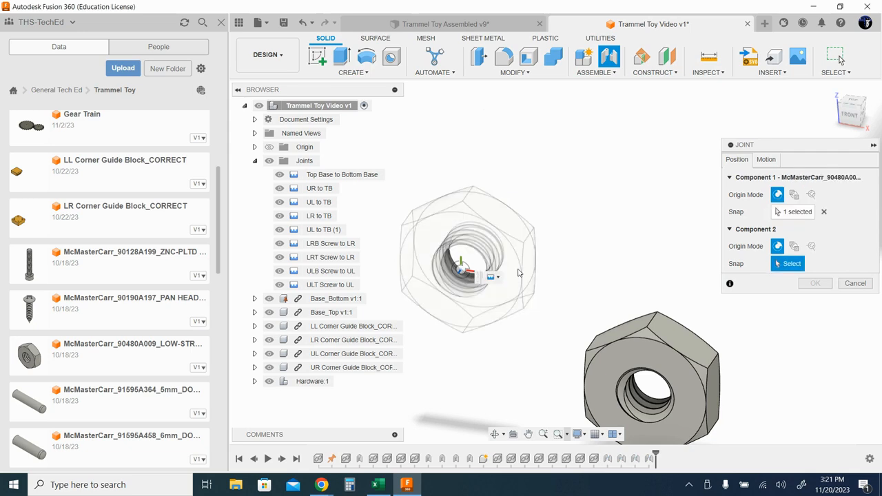
Snap the nut to the floor center of the hex pocket around the LR block's front screw on the base's underside.
scroll(521, 266, down, 5)
middle_drag(611, 258, 497, 205)
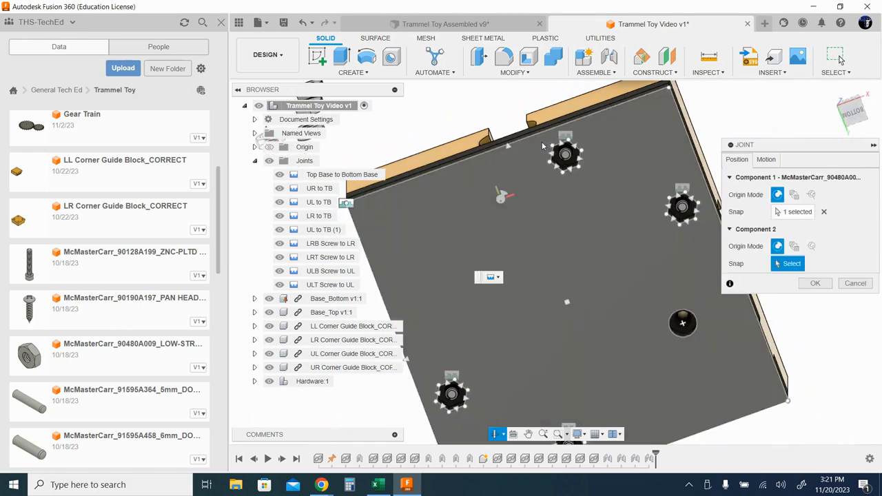
scroll(549, 146, up, 5)
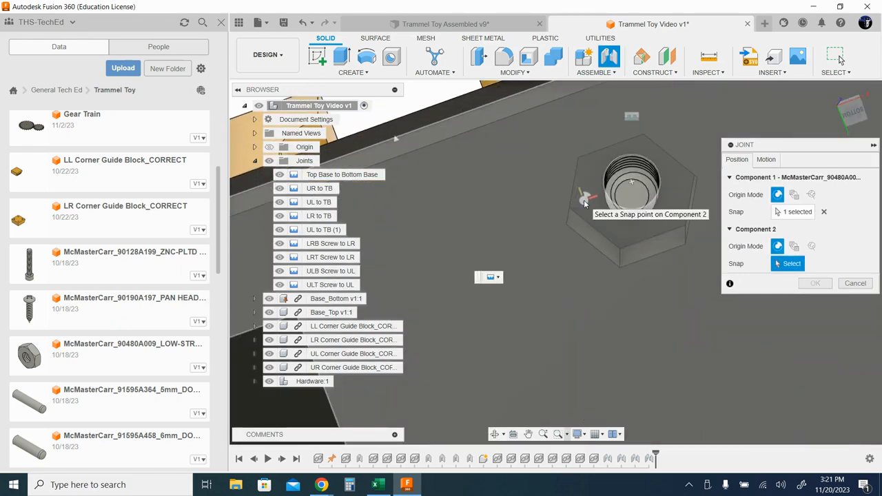
click(584, 202)
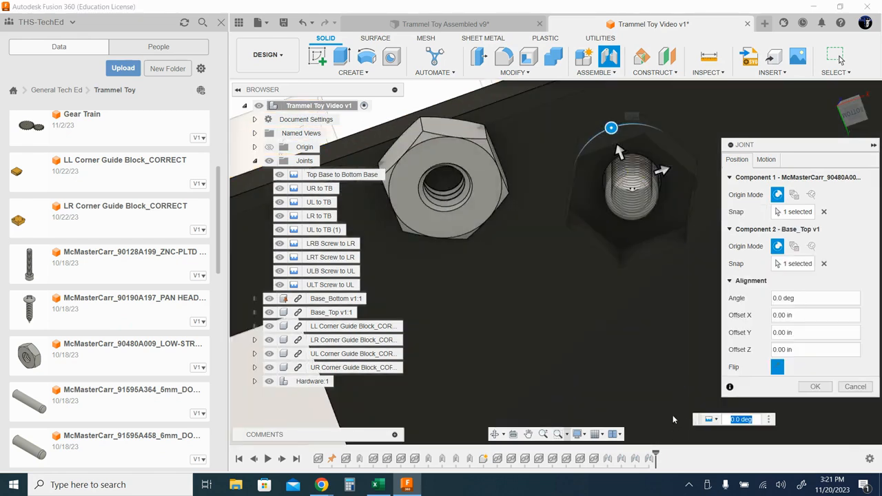
shift+middle_drag(638, 314, 617, 249)
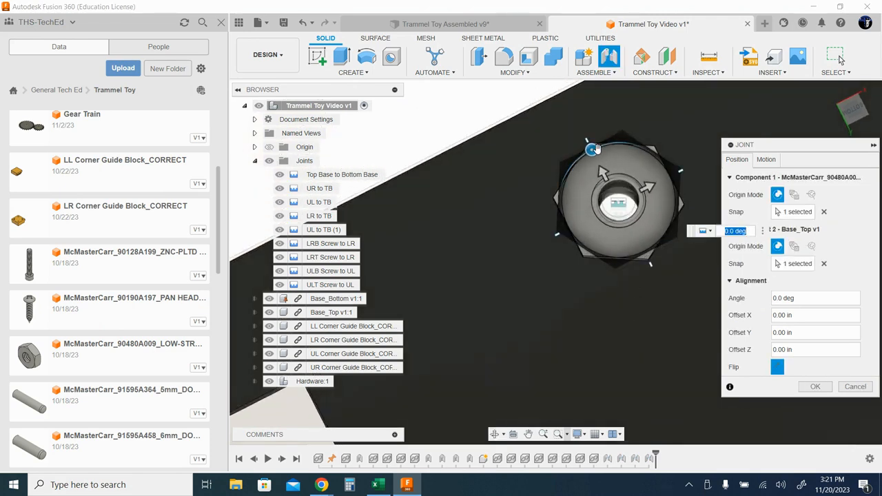
Rotate the nut 25 degrees to match its hex pocket and finish the rigid joint at zero offsets.
drag(591, 149, 572, 165)
shift+middle_drag(673, 239, 667, 226)
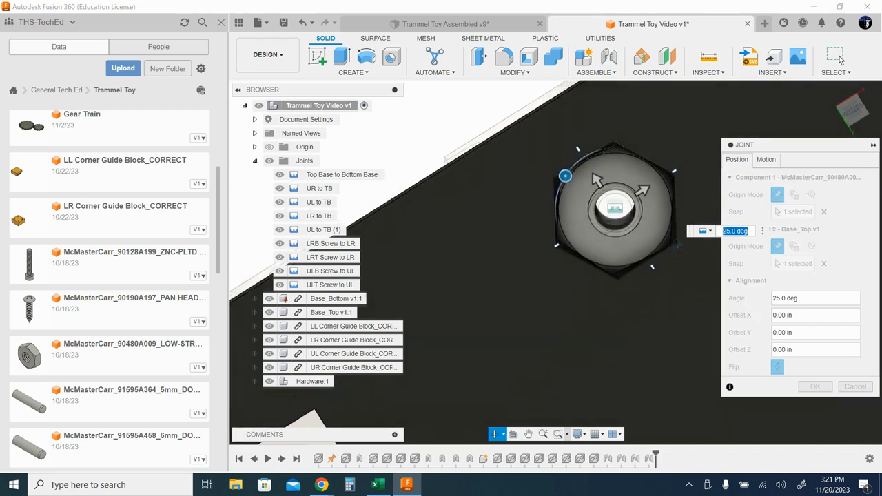
shift+middle_drag(649, 332, 634, 348)
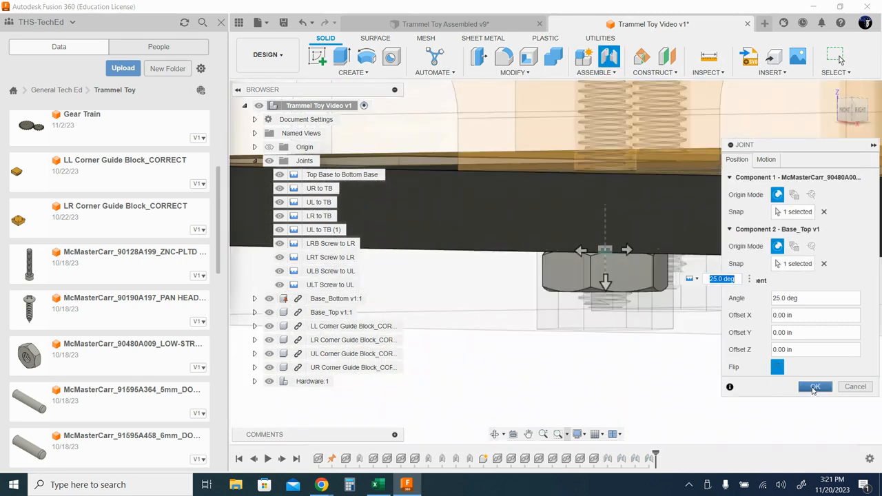
click(814, 388)
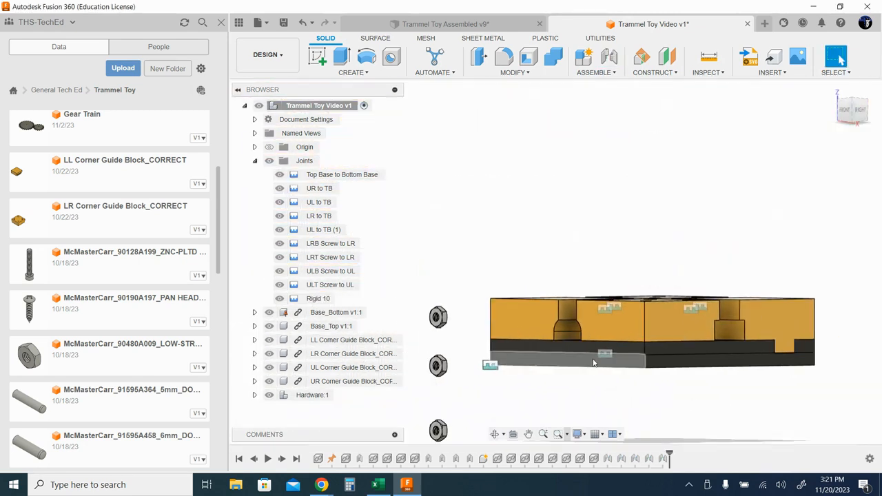
Start a second nut joint from the center of the threaded hole on another loose nut's flat face.
scroll(594, 363, down, 1)
shift+middle_drag(519, 343, 540, 343)
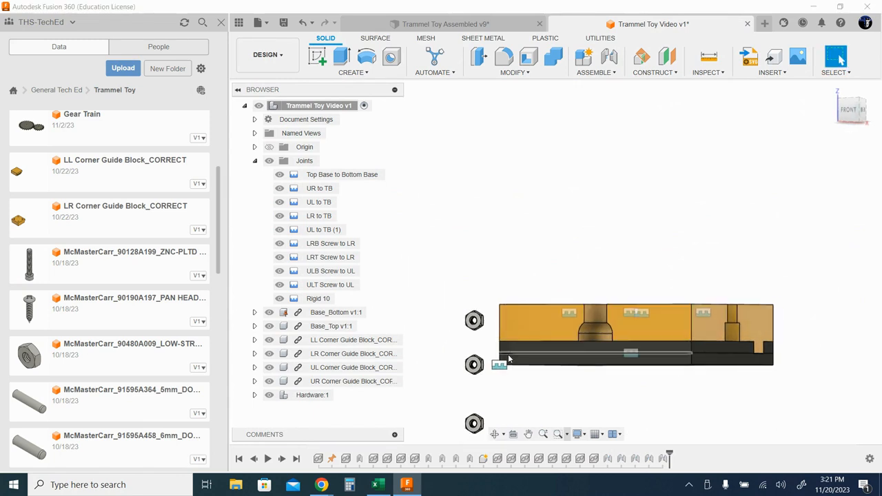
key(j)
scroll(479, 317, up, 2)
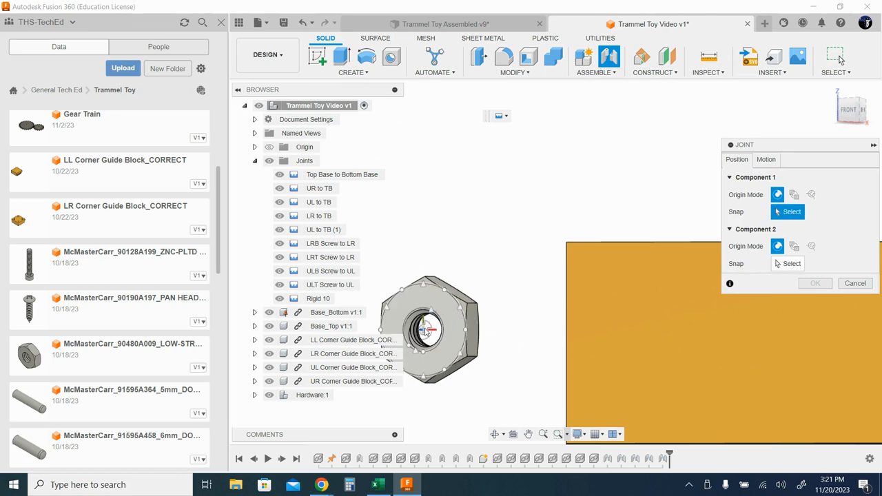
click(426, 331)
Snap the nut to the floor center of the hex pocket around the LR block's rear screw, rotate it 25 degrees, and finish the rigid joint.
shift+middle_drag(677, 349, 655, 276)
scroll(726, 339, up, 3)
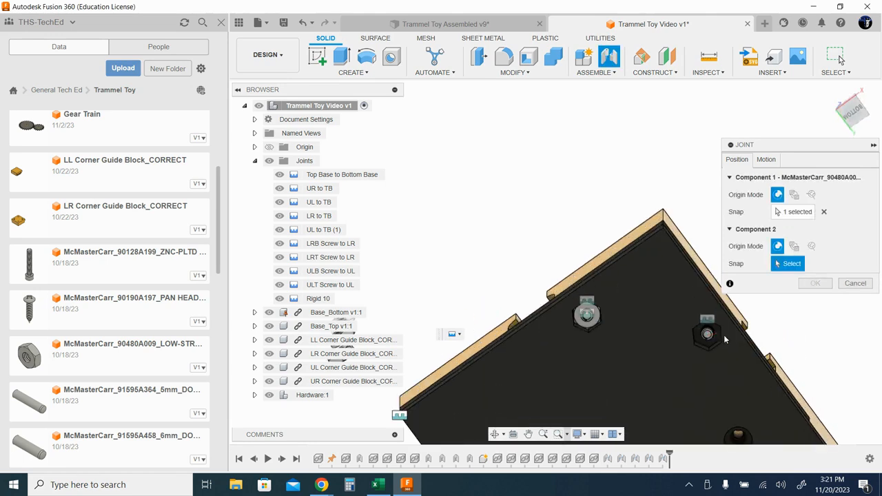
scroll(725, 339, up, 3)
scroll(720, 335, up, 5)
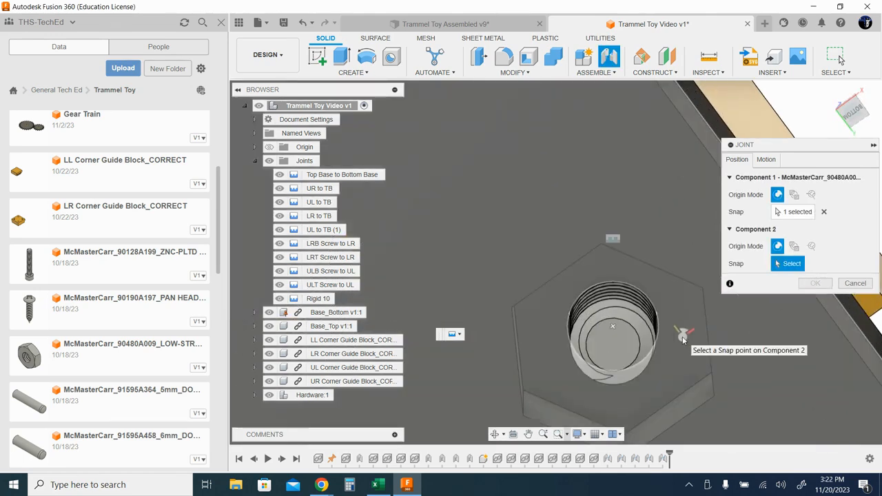
click(612, 325)
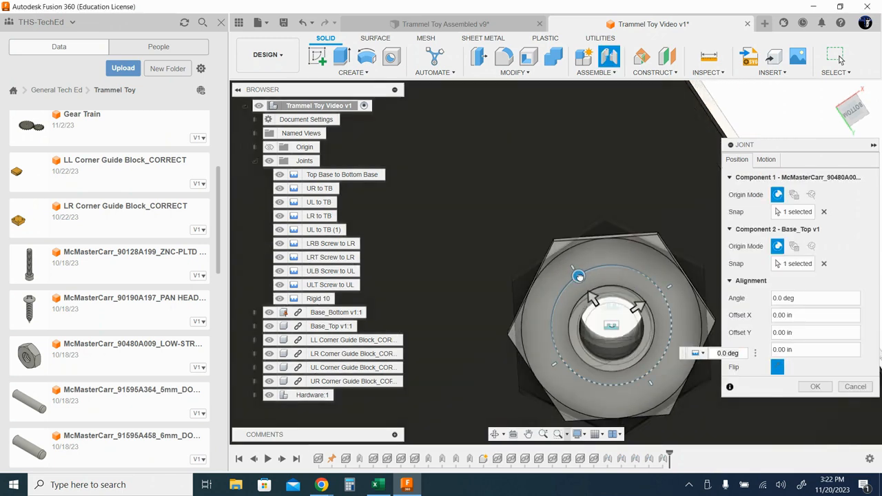
drag(579, 275, 558, 298)
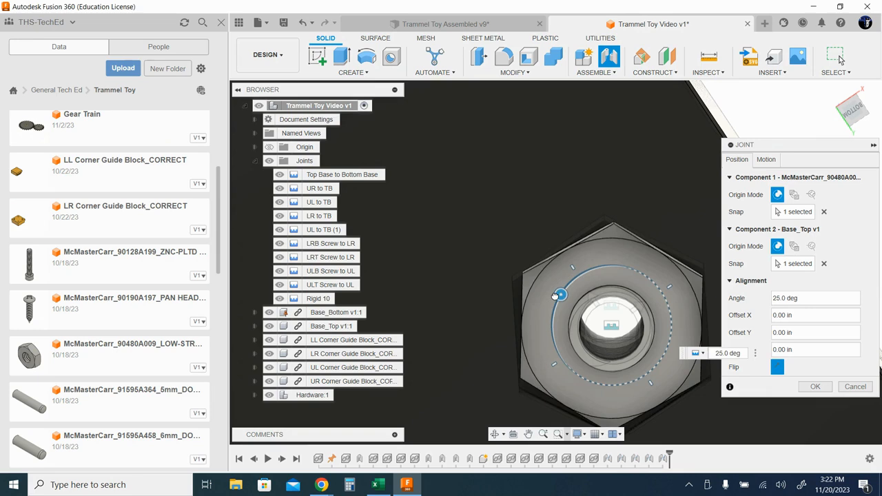
click(816, 387)
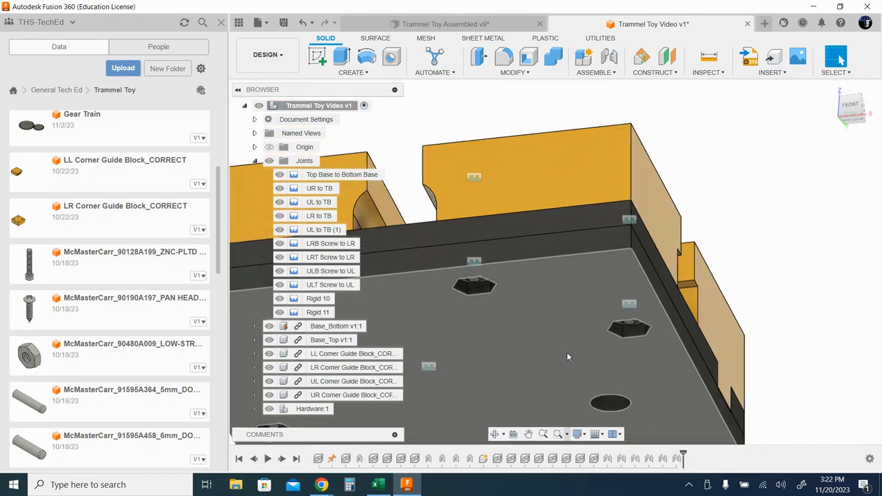
Start a third nut joint from the center of the threaded hole on the lower loose nut's flat face.
scroll(568, 353, down, 5)
middle_drag(554, 353, 720, 286)
scroll(573, 296, up, 5)
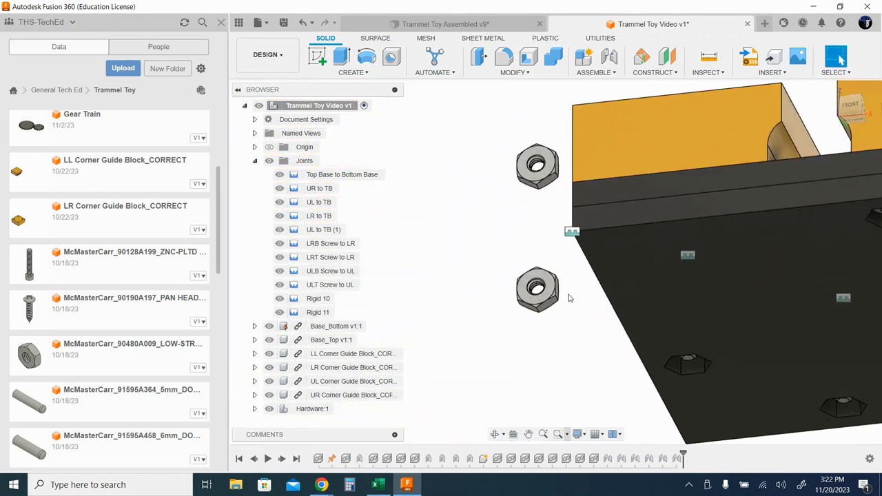
scroll(569, 300, up, 3)
key(j)
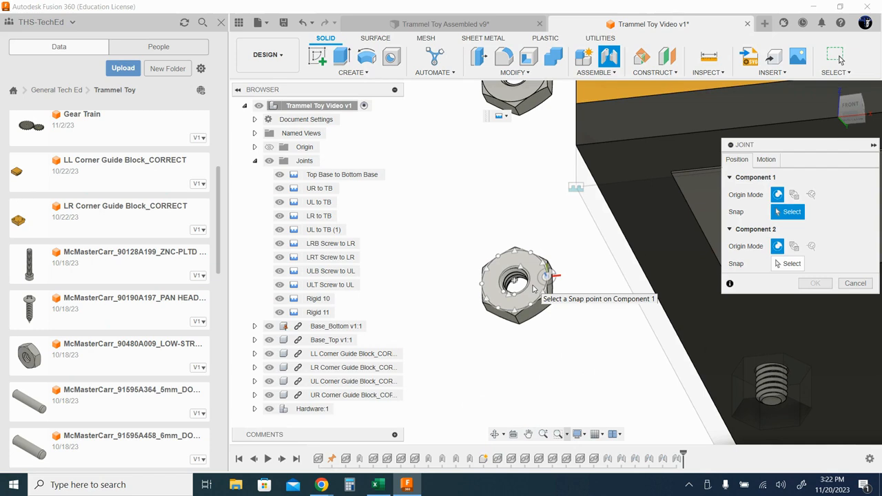
click(535, 288)
Snap the nut to the floor center of the UL block's front-screw pocket on the base's underside, rotate it 30 degrees, and finish the rigid joint.
scroll(617, 352, down, 3)
middle_drag(683, 344, 492, 296)
shift+middle_drag(585, 302, 572, 270)
middle_drag(612, 371, 623, 231)
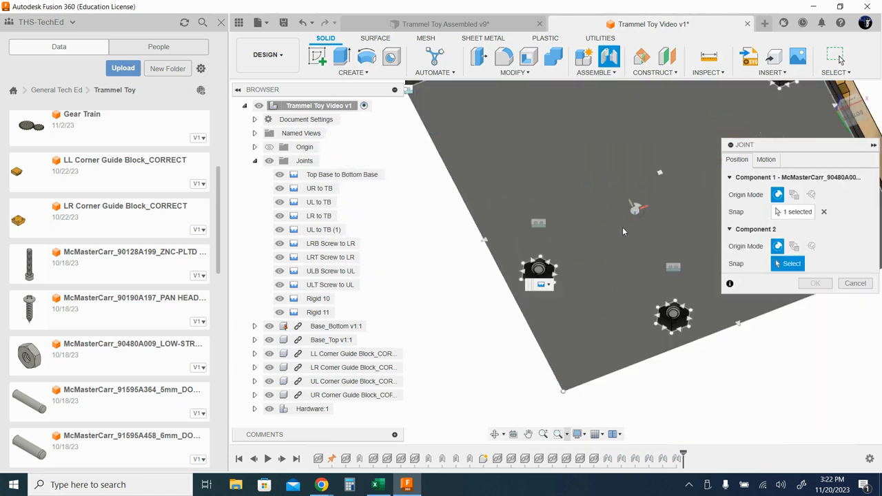
shift+middle_drag(564, 299, 560, 267)
scroll(539, 269, down, 3)
scroll(538, 269, up, 10)
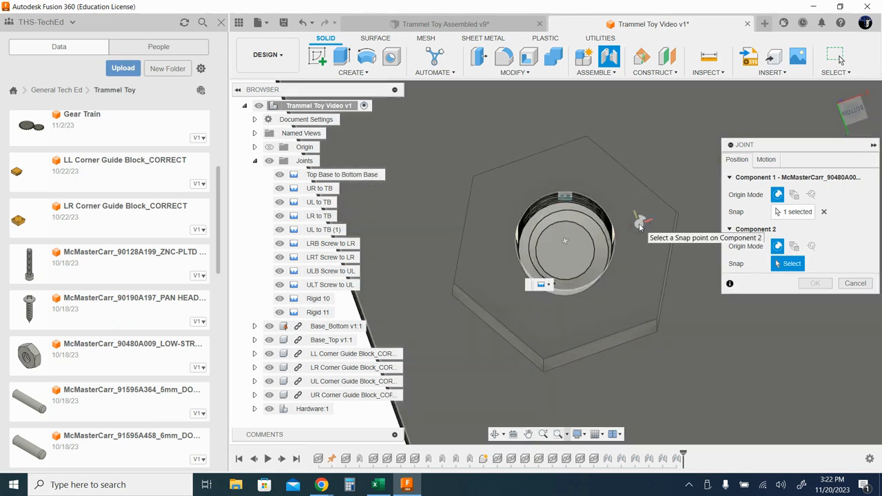
click(575, 247)
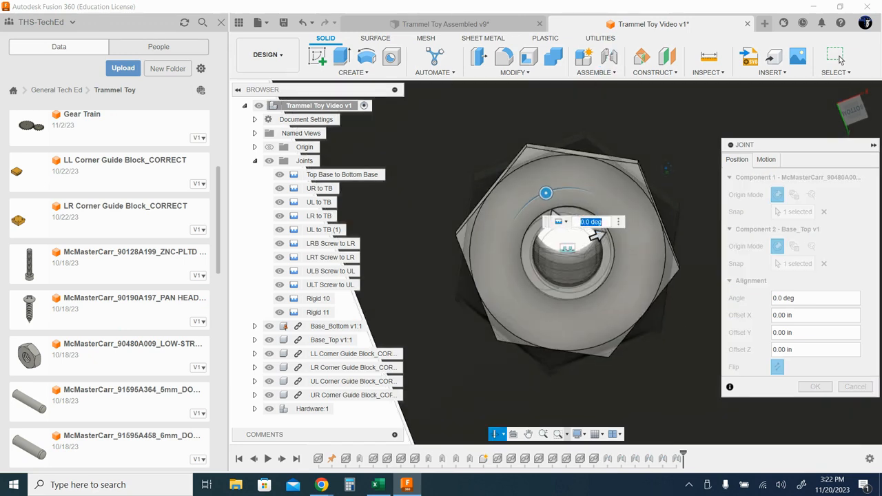
drag(544, 201, 520, 219)
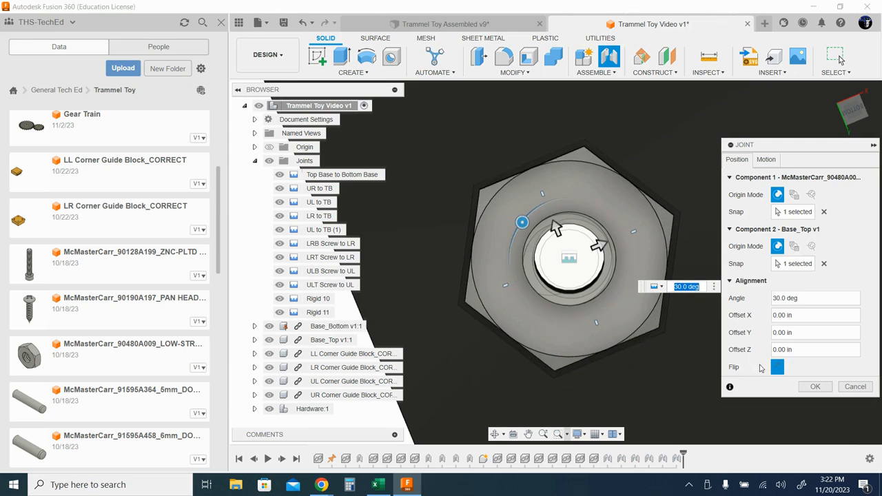
click(818, 388)
Start a fourth nut joint from the center of the threaded hole on the last loose nut's flat face.
scroll(663, 354, down, 5)
shift+middle_drag(666, 339, 564, 347)
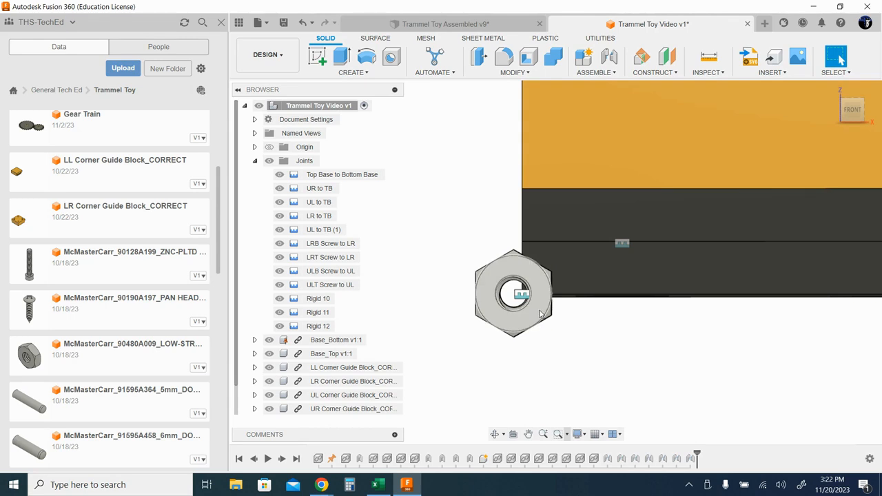
key(j)
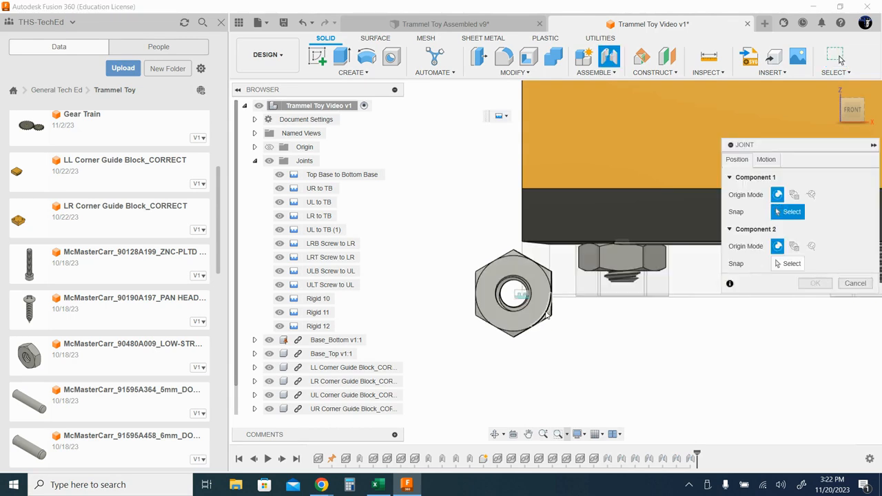
click(516, 297)
Snap the last nut to the floor center of the UL block's rear-screw pocket, rotate it to match the hexagon, and finish the rigid joint.
middle_drag(744, 391, 244, 380)
scroll(599, 362, down, 3)
scroll(620, 360, down, 2)
shift+middle_drag(668, 353, 365, 162)
shift+middle_drag(657, 263, 617, 113)
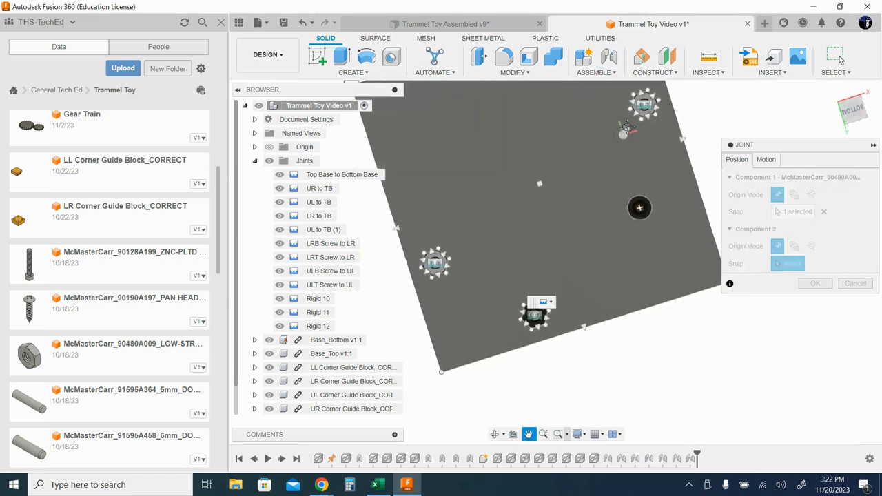
scroll(637, 255, up, 6)
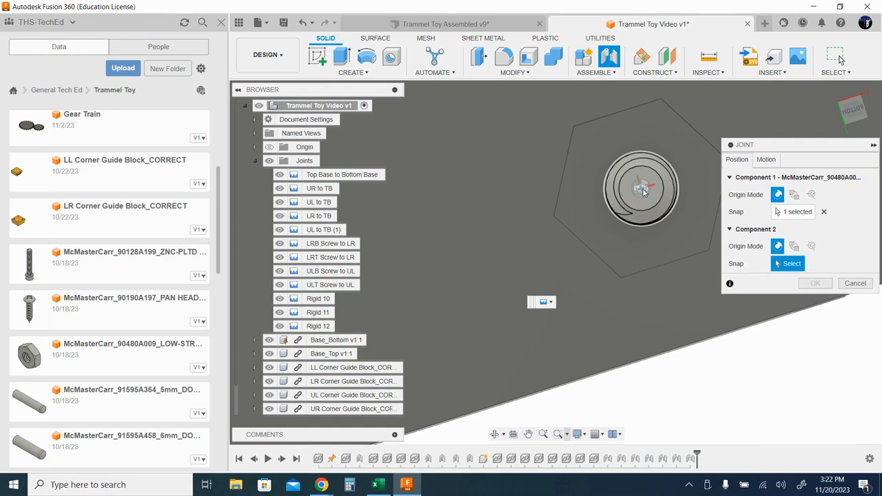
click(644, 192)
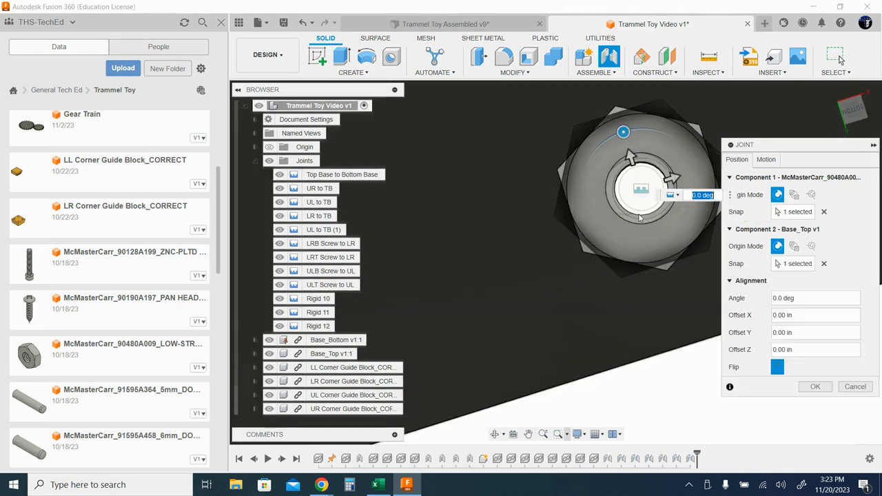
drag(623, 133, 599, 148)
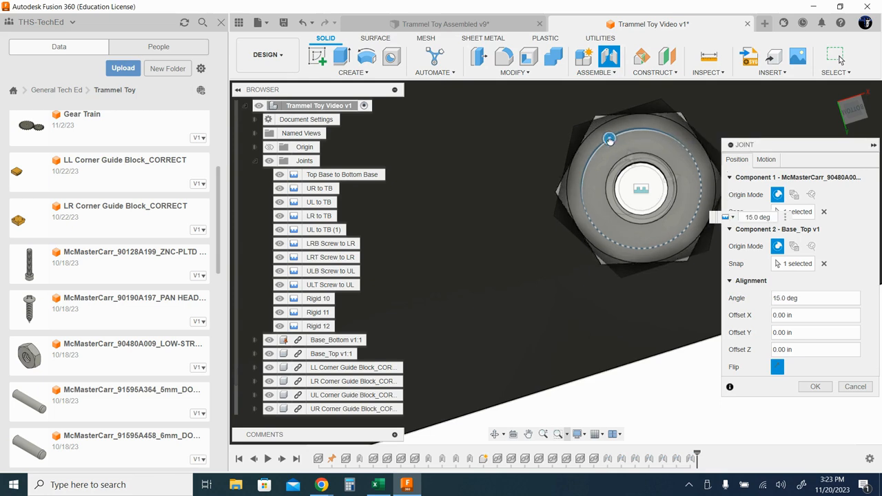
click(816, 387)
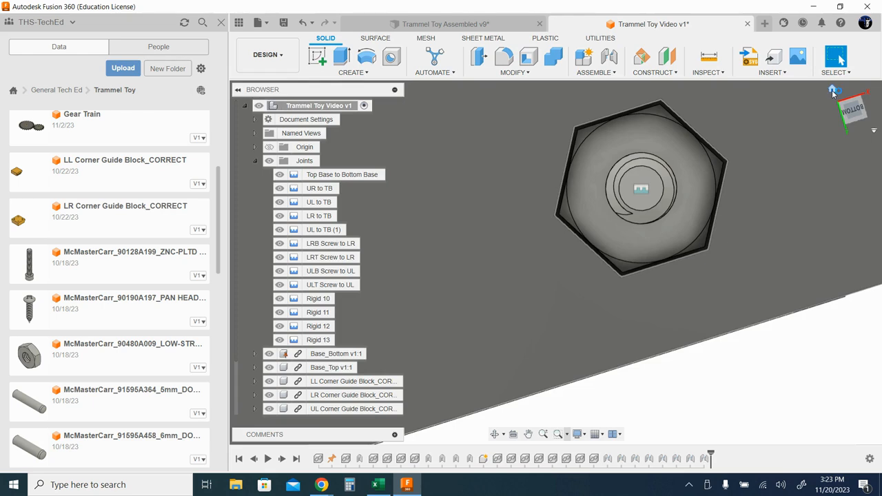
Return the assembly to the home view and activate the Hardware component.
click(833, 91)
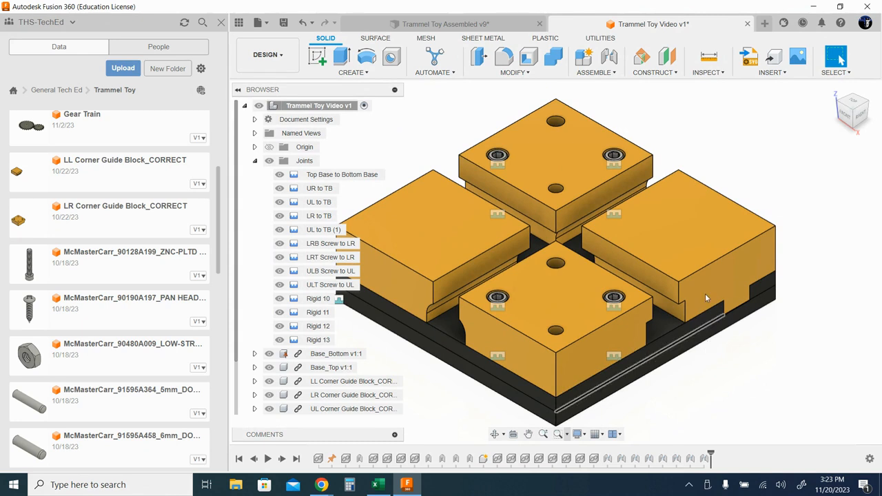
key(Escape)
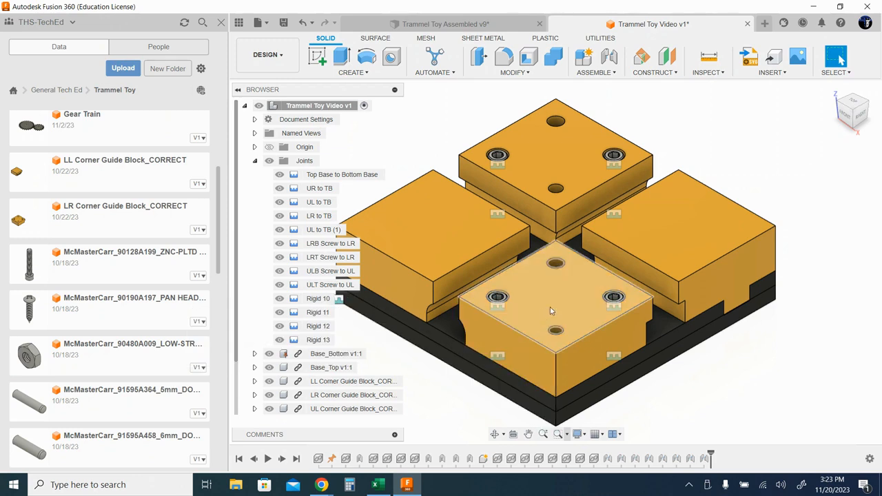
middle_drag(702, 332, 767, 309)
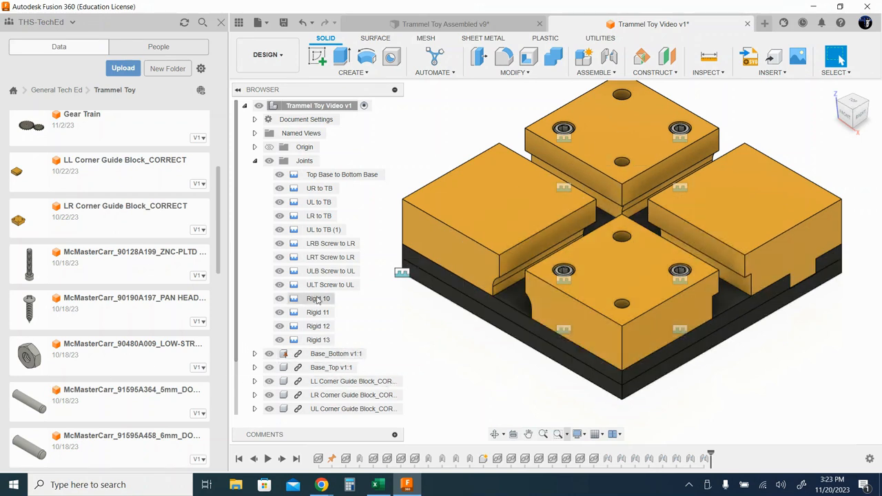
scroll(296, 275, down, 2)
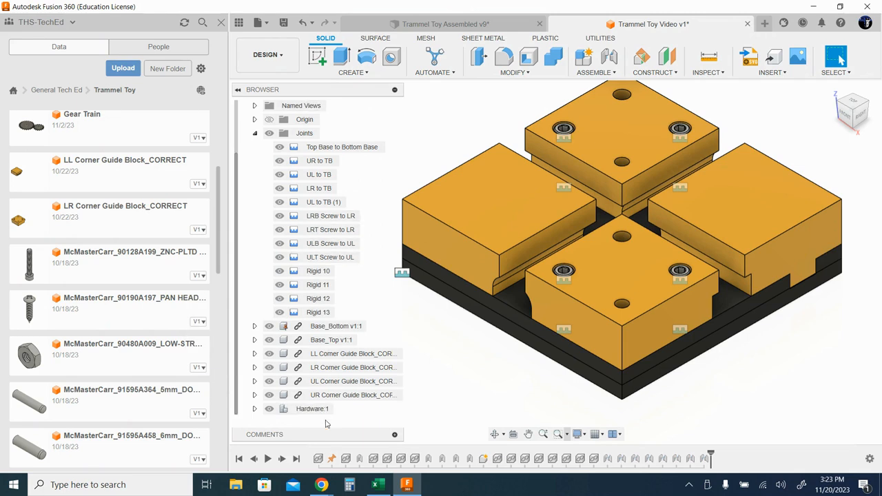
click(342, 410)
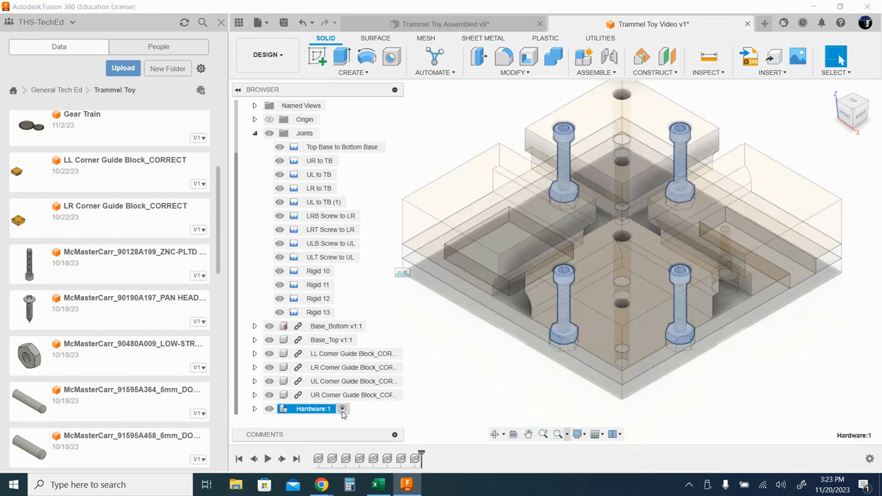
click(424, 395)
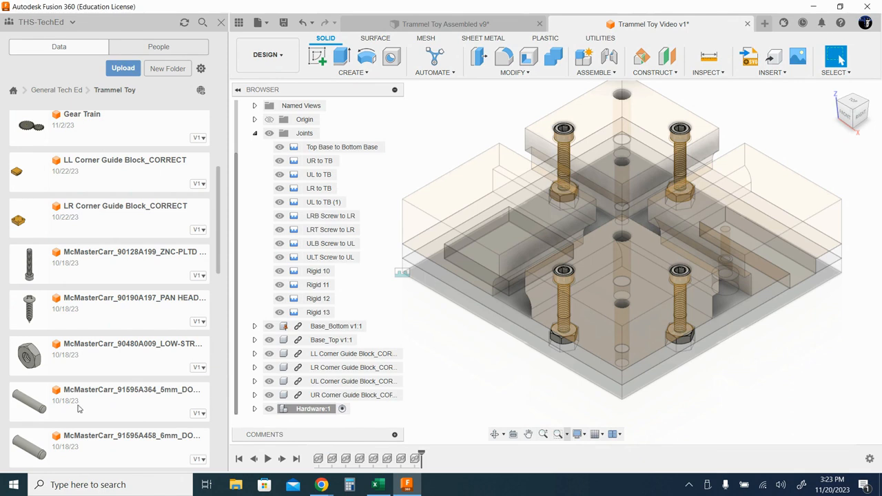
Insert the McMasterCarr_91595A364 5mm dowel pin into the Hardware component beside the base, keeping its default position.
scroll(115, 363, down, 2)
drag(114, 315, 463, 354)
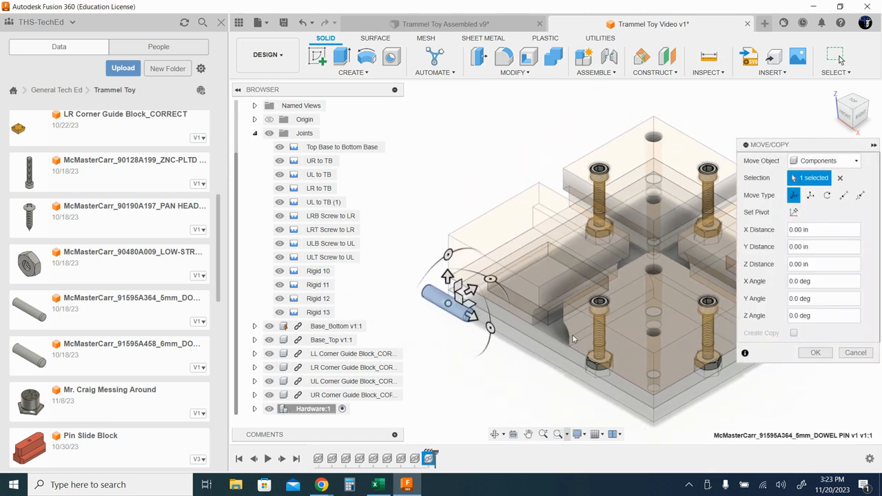
click(818, 352)
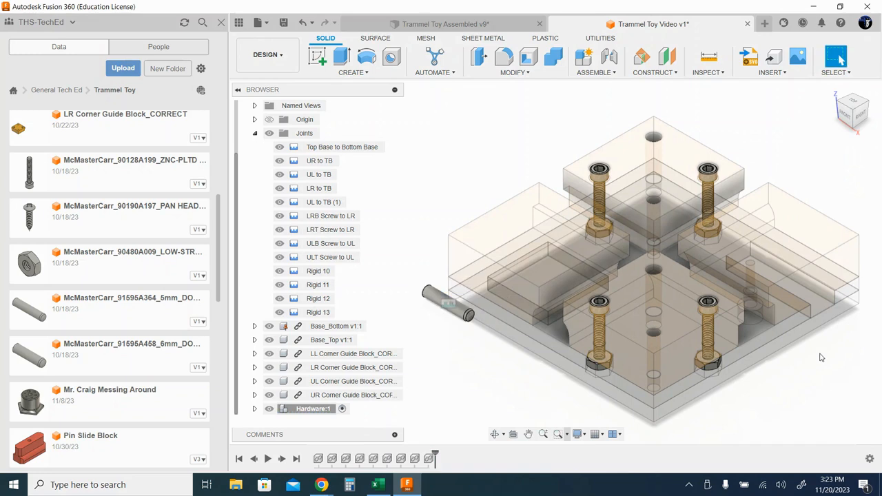
Create a copy of the 5mm dowel pin offset 0.70 in along X, away from the base.
key(m)
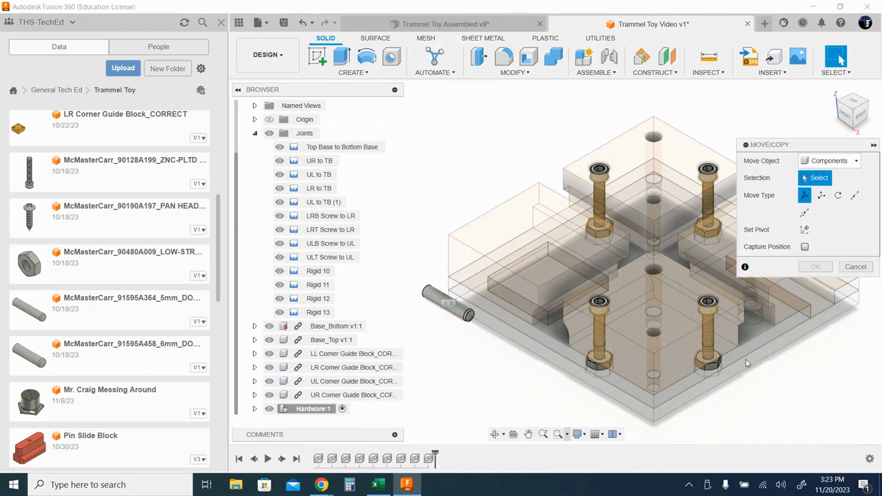
click(462, 319)
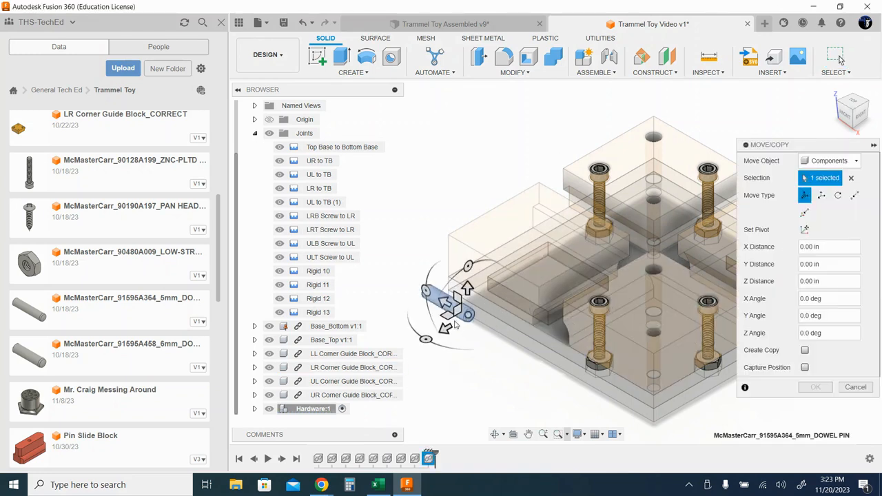
click(805, 350)
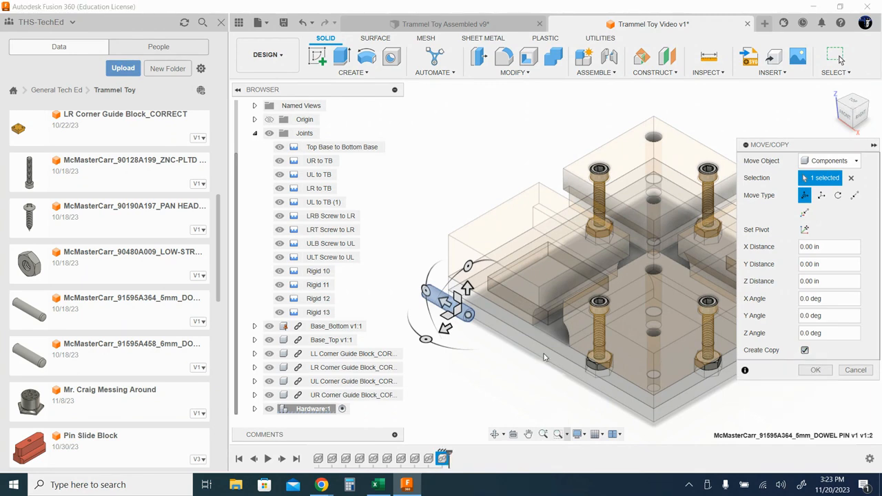
drag(445, 330, 411, 348)
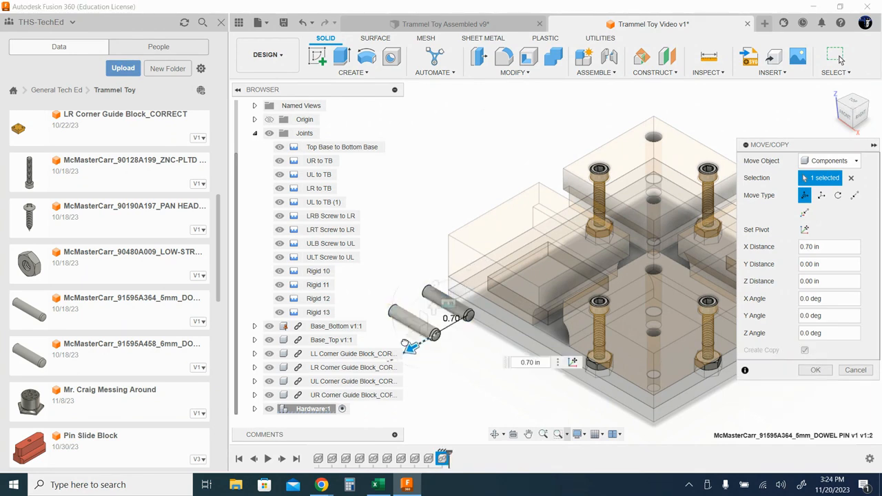
click(816, 354)
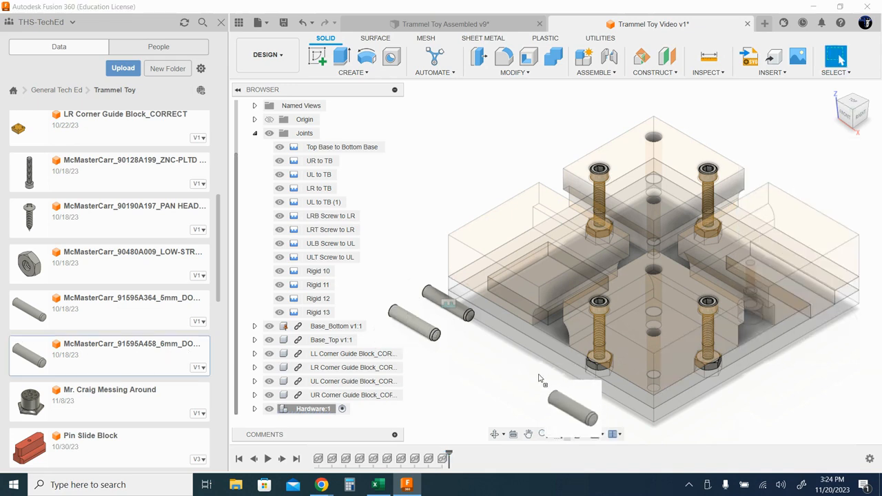
Insert the McMasterCarr_91595A458 6mm dowel pin into the Hardware component and move it 1.90 in along X, clear of the 5mm pins.
key(j)
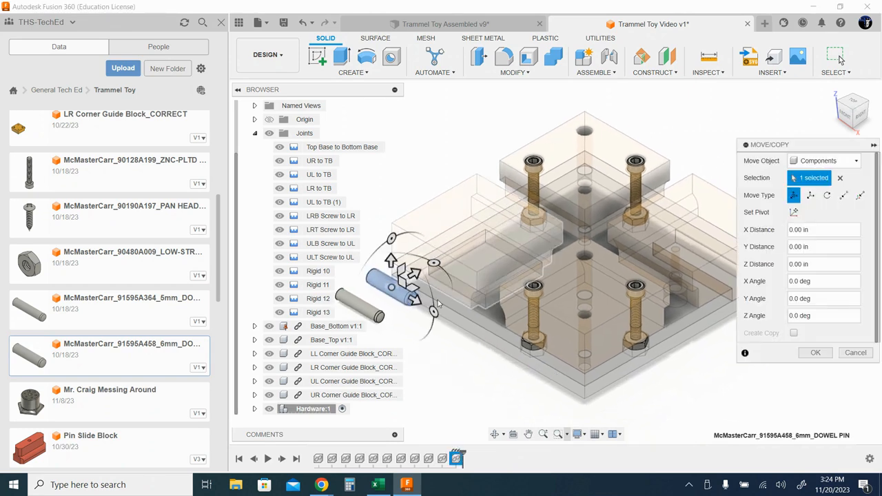
drag(413, 298, 498, 363)
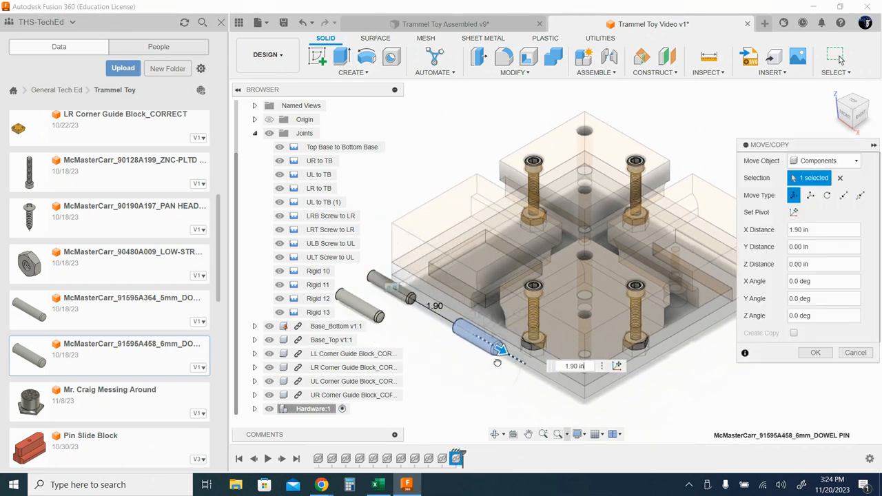
click(815, 353)
Create a copy of the 6mm dowel pin offset 0.60 in along Y, away from the base.
key(m)
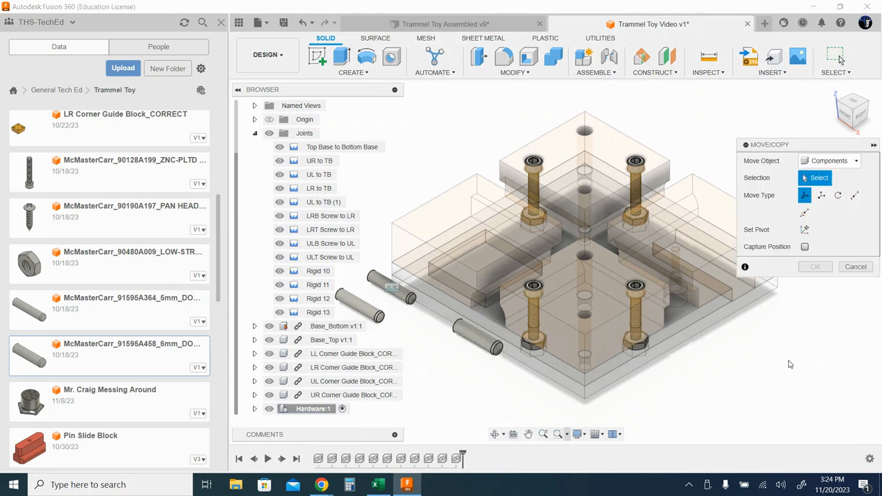
click(478, 346)
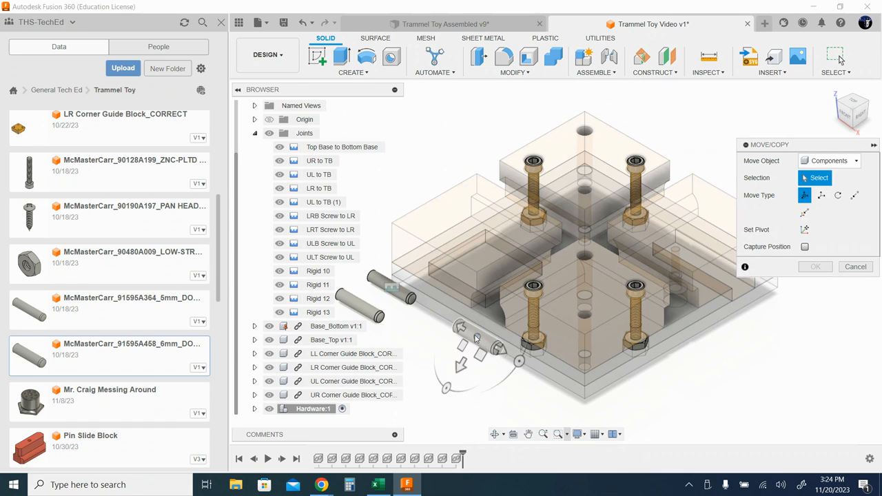
click(478, 344)
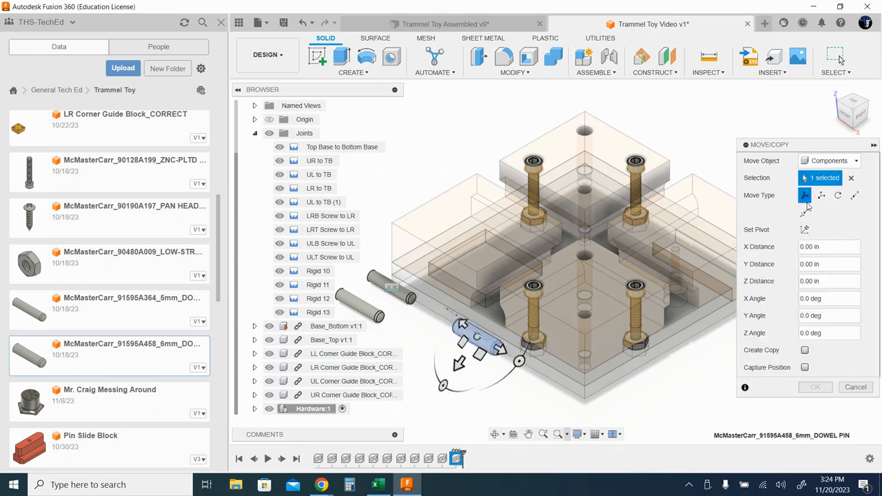
click(805, 350)
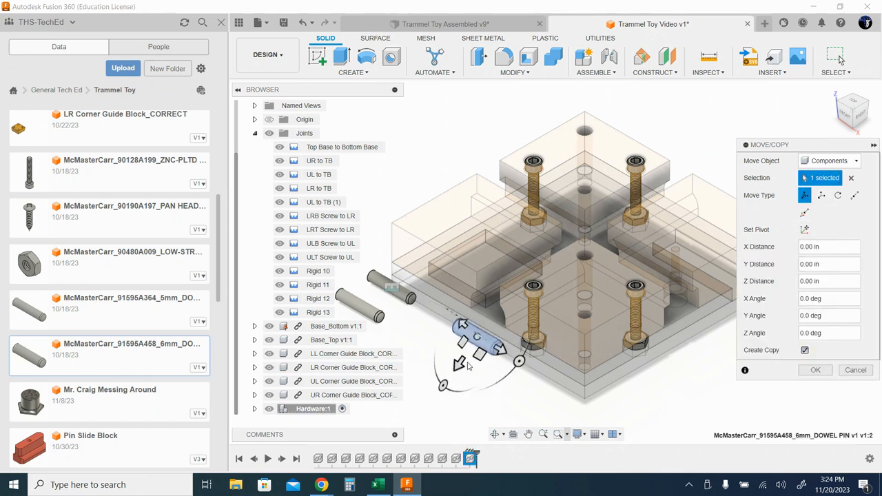
drag(458, 364, 437, 394)
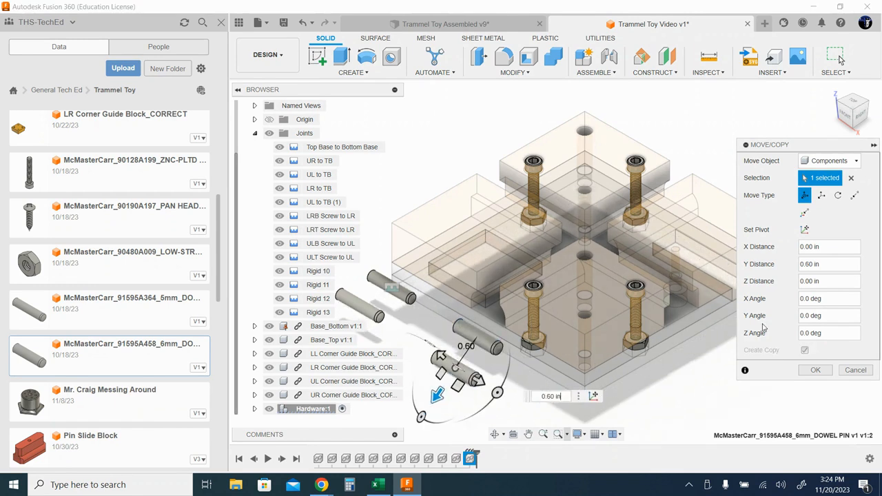
click(817, 353)
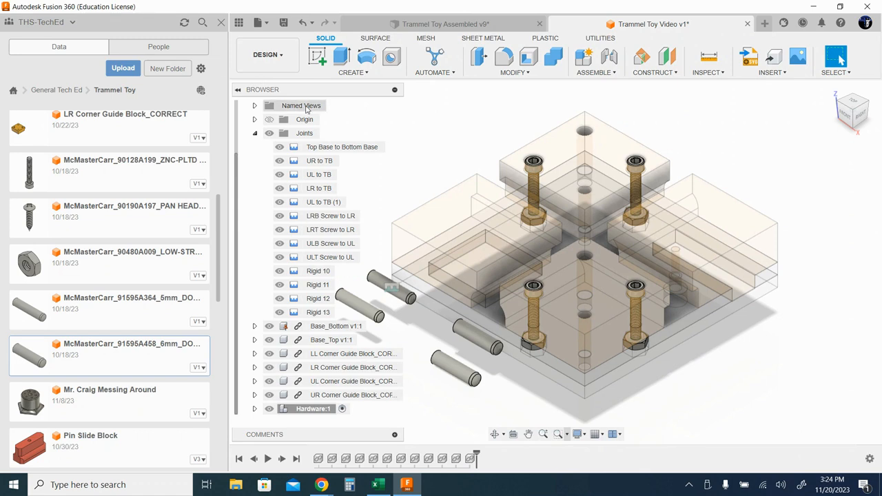
Activate the top-level Trammel Toy Video assembly.
scroll(307, 109, up, 2)
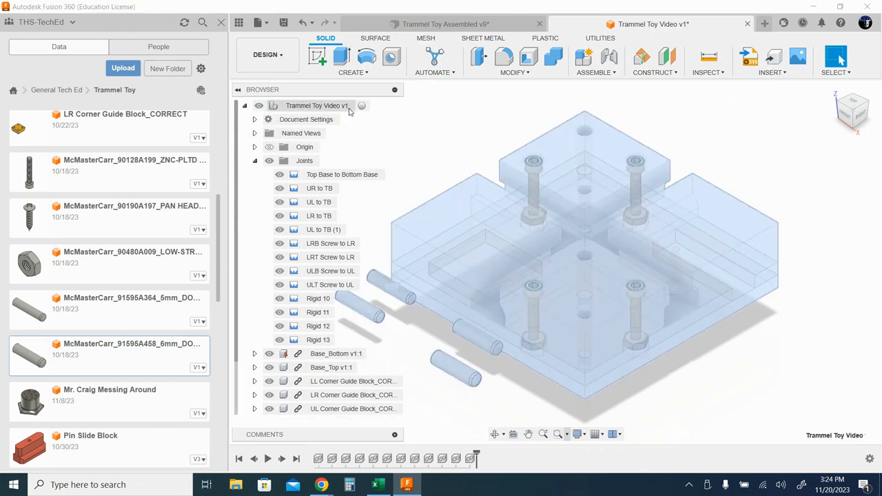
click(361, 105)
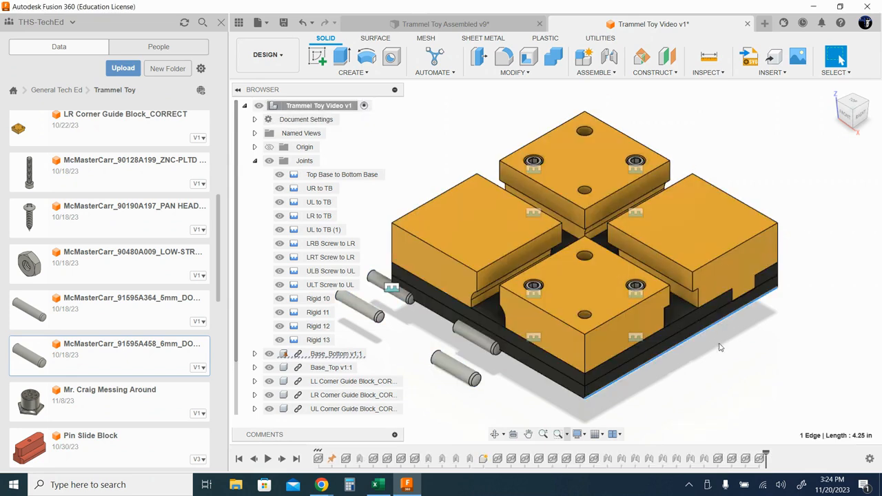
middle_drag(704, 377, 744, 387)
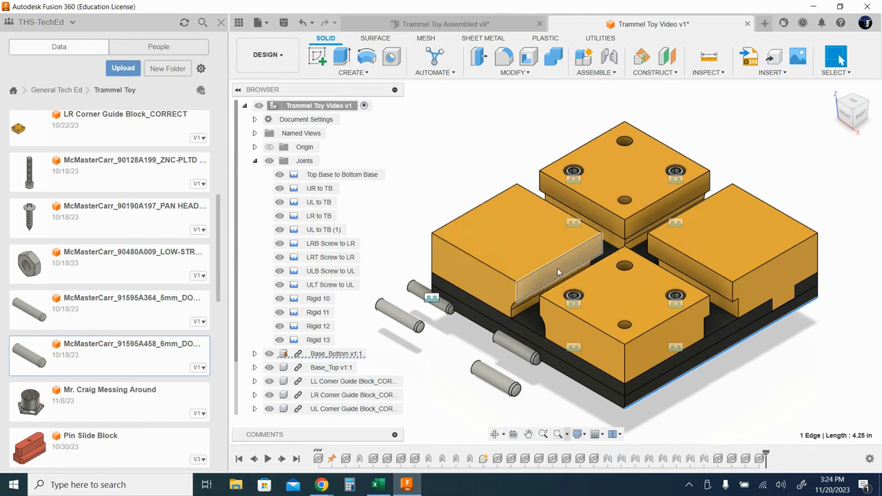
key(j)
middle_drag(501, 306, 628, 283)
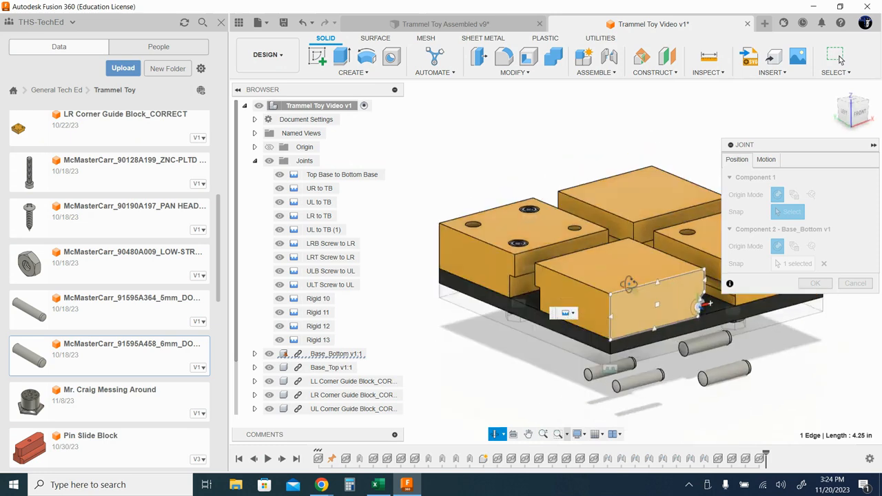
scroll(675, 356, up, 10)
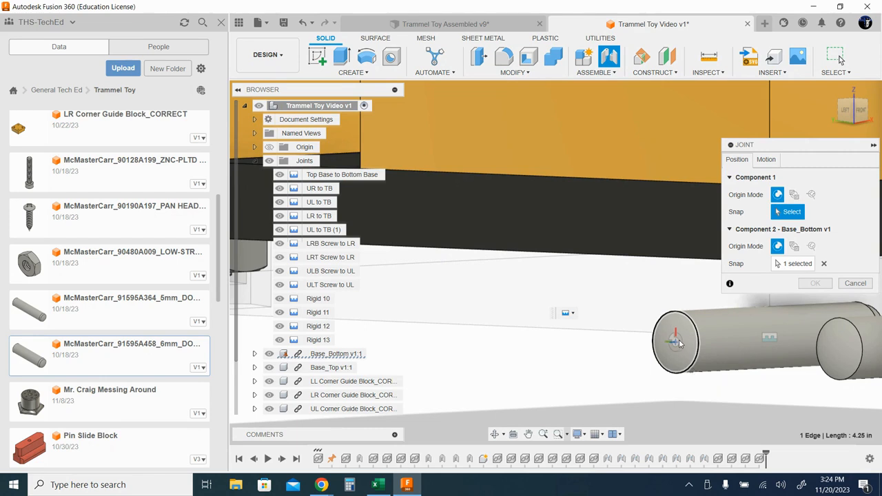
click(676, 343)
shift+middle_drag(640, 293, 617, 413)
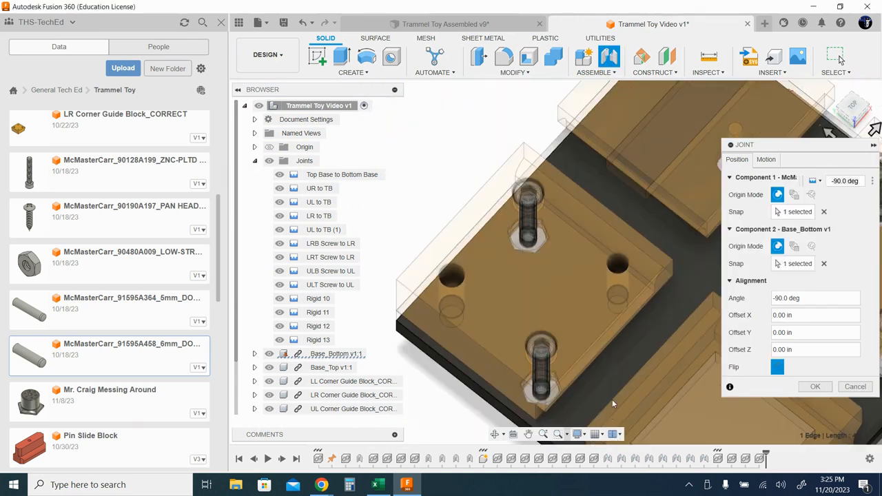
middle_drag(657, 264, 528, 277)
middle_drag(717, 257, 602, 246)
scroll(586, 234, up, 2)
scroll(597, 235, down, 5)
shift+middle_drag(602, 160, 607, 219)
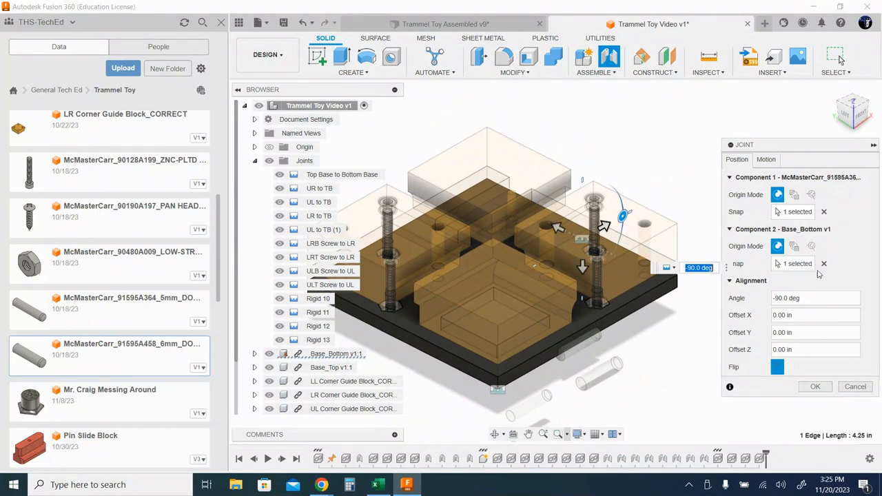
key(Return)
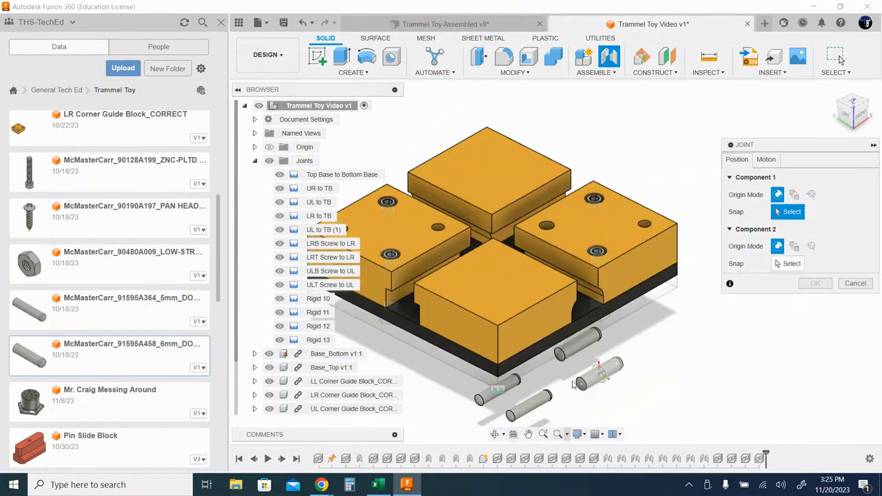
Rigidly join the end of one 5mm dowel pin to the smaller hole on top of the UL Corner Guide Block, flipping the pin into the hole.
scroll(338, 407, down, 2)
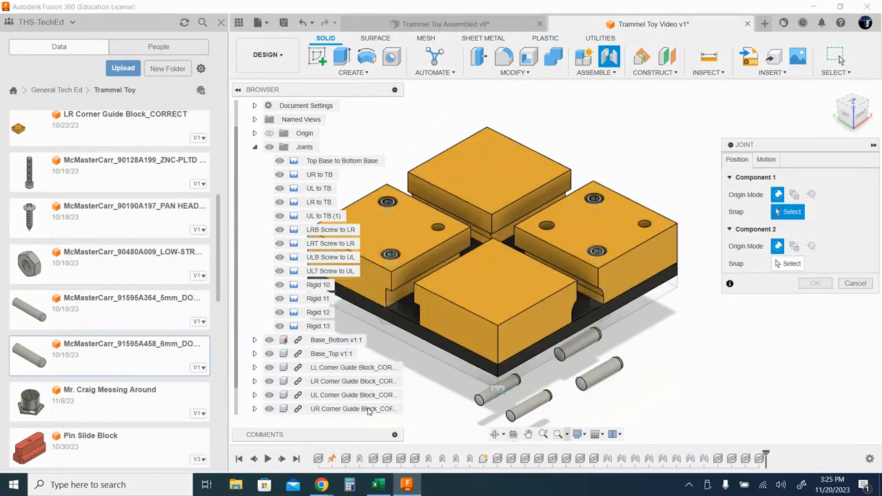
scroll(436, 398, up, 3)
scroll(436, 398, up, 2)
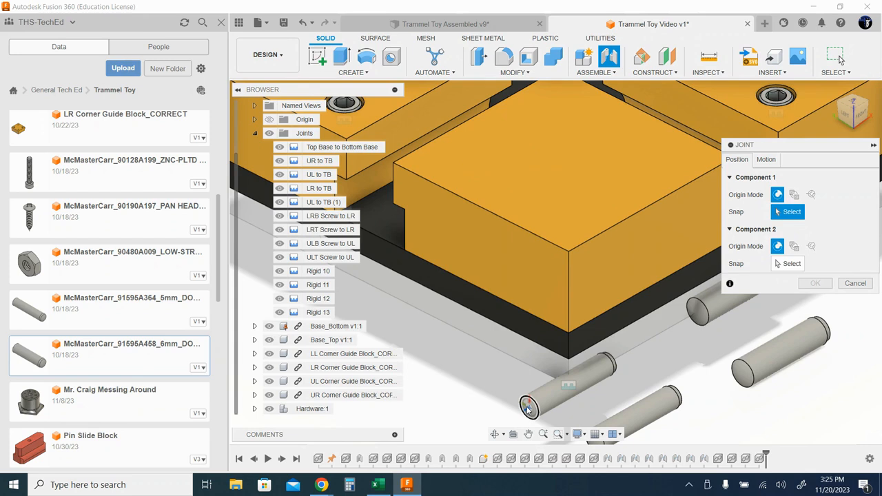
click(529, 408)
scroll(513, 328, down, 5)
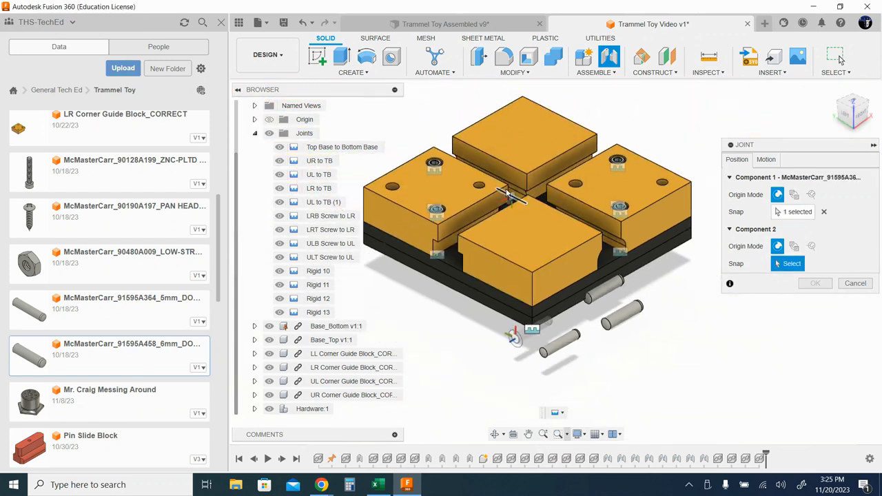
scroll(465, 182, up, 4)
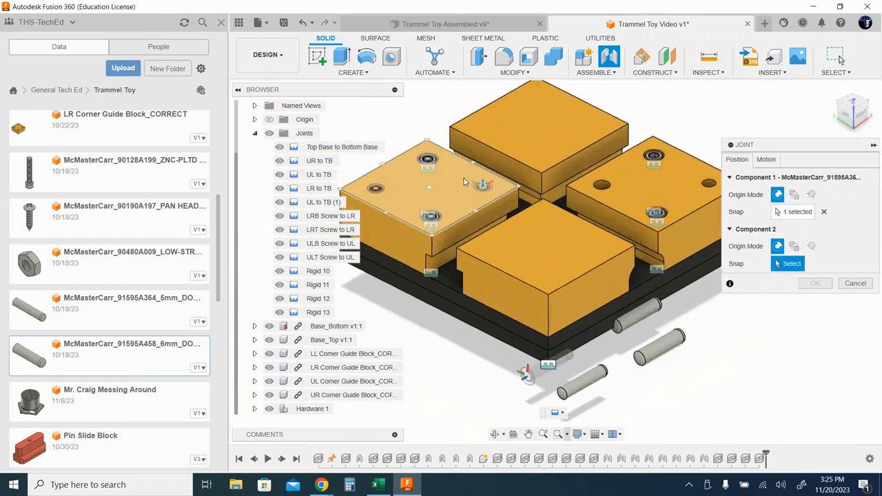
middle_drag(444, 222, 540, 263)
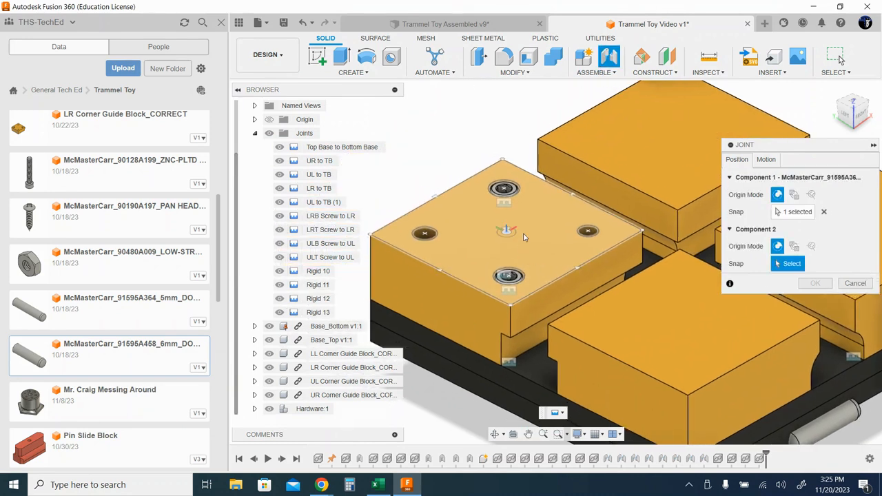
click(587, 231)
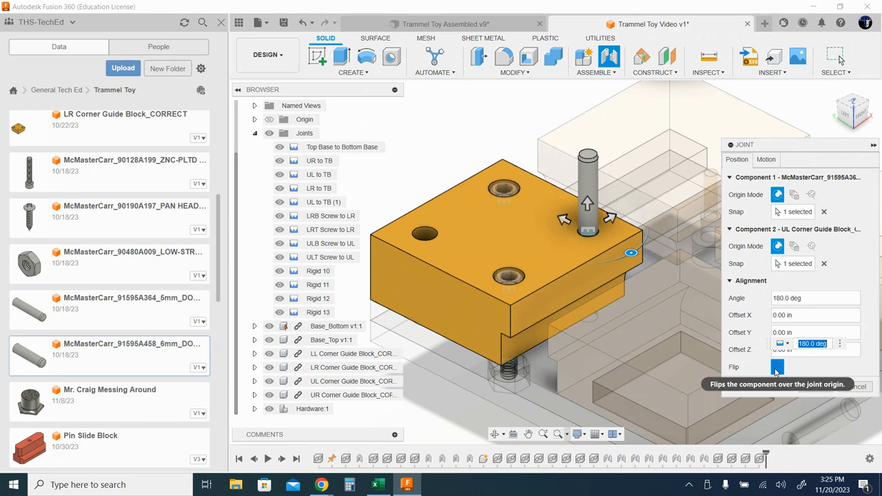
click(776, 369)
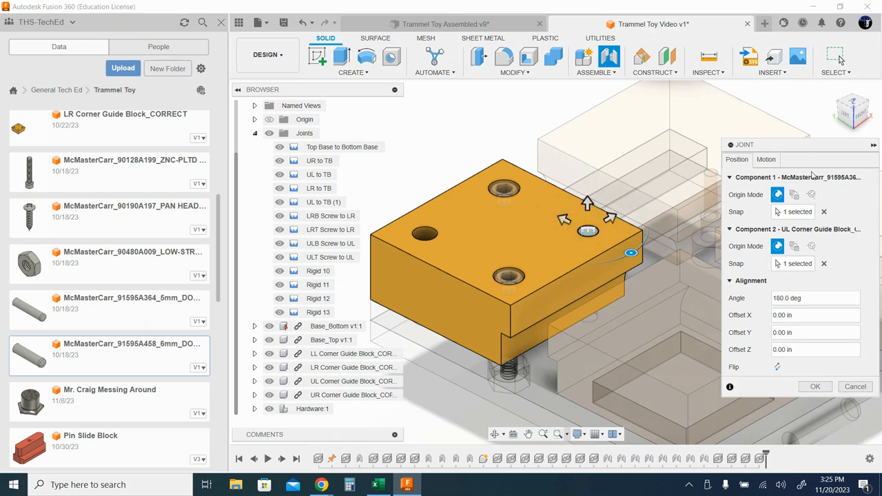
click(768, 160)
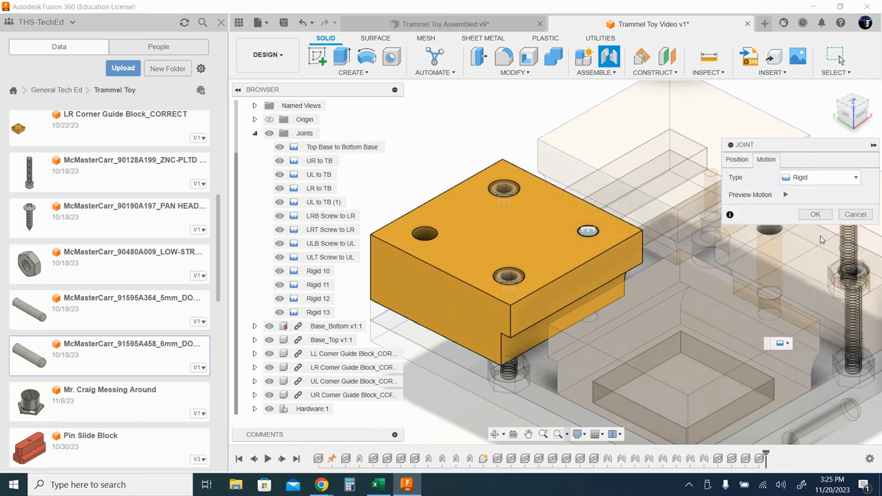
click(737, 159)
click(814, 387)
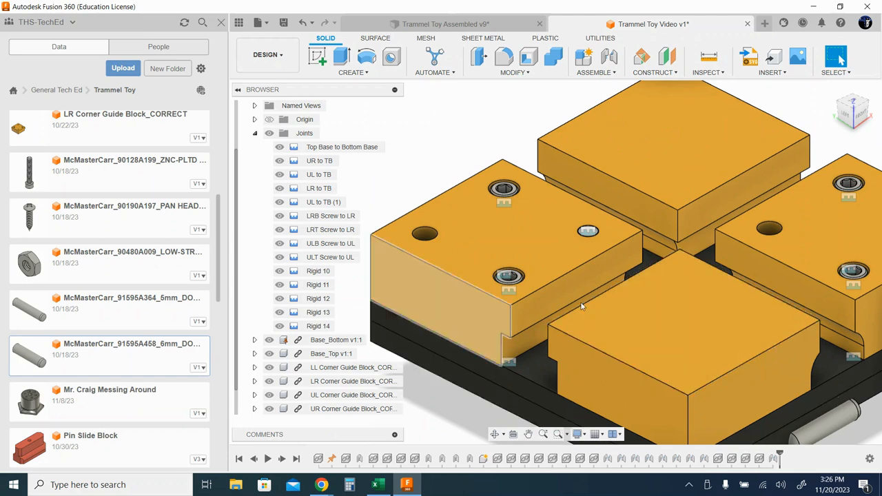
Rigidly join the remaining 5mm dowel pin's end to the smaller top hole of the LR Corner Guide Block, flipping it into the hole.
scroll(581, 305, up, 3)
scroll(584, 302, down, 6)
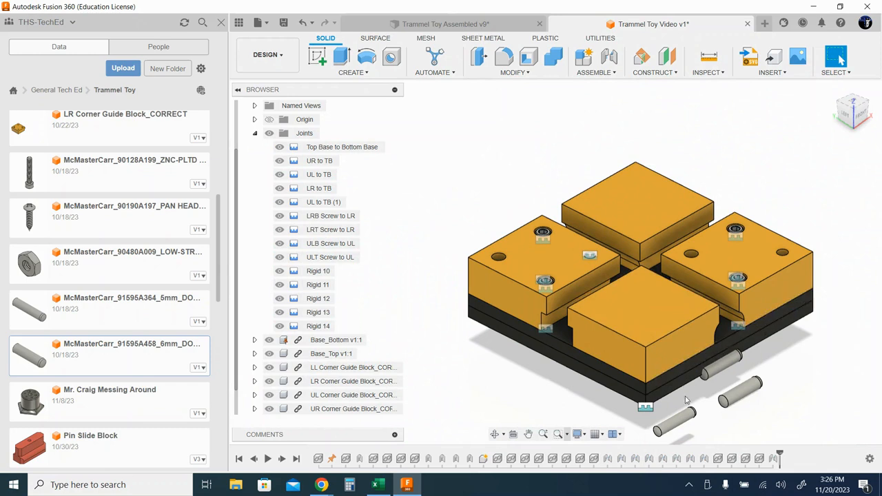
scroll(701, 348, up, 5)
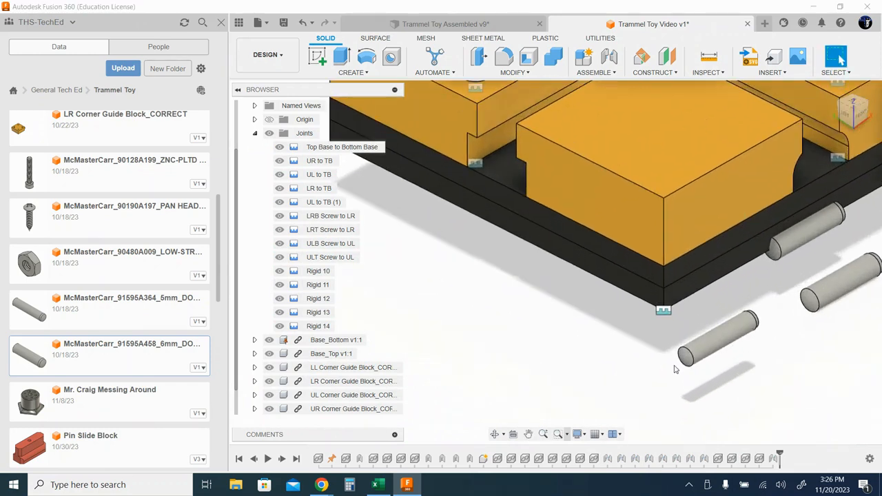
key(j)
scroll(693, 366, up, 3)
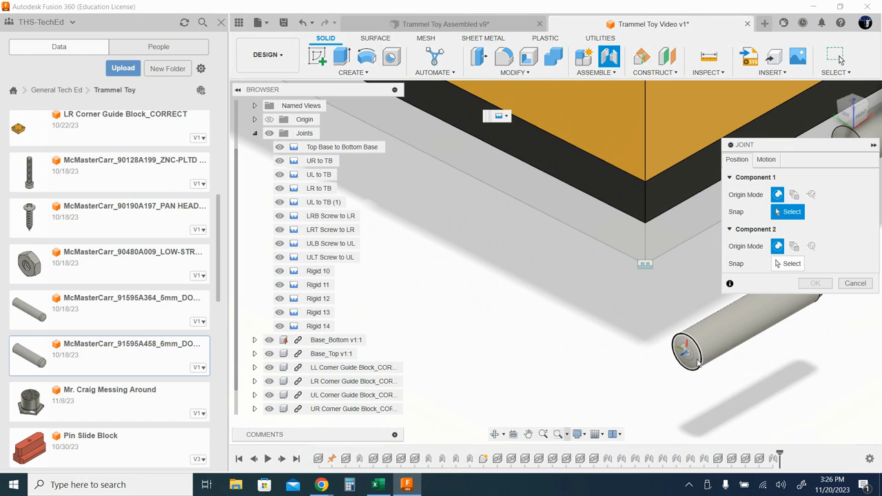
click(687, 353)
scroll(687, 348, down, 6)
scroll(684, 336, down, 3)
middle_drag(687, 241, 526, 320)
scroll(555, 312, up, 4)
scroll(553, 312, up, 3)
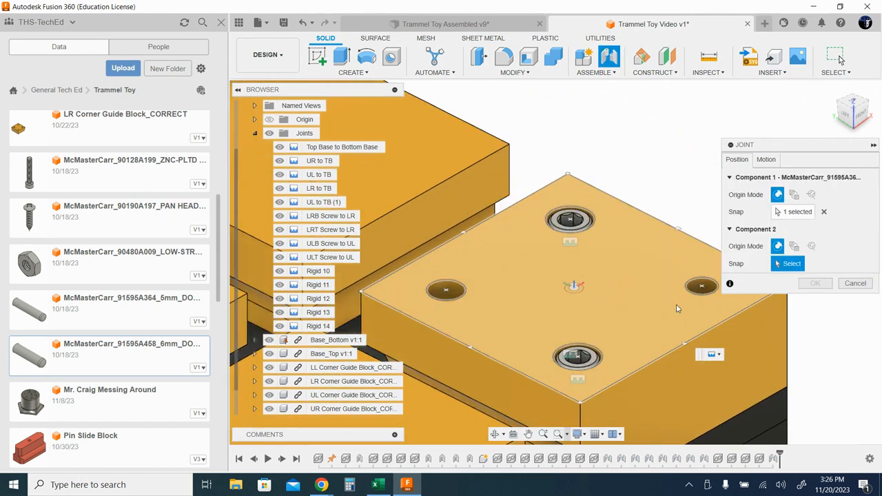
click(703, 288)
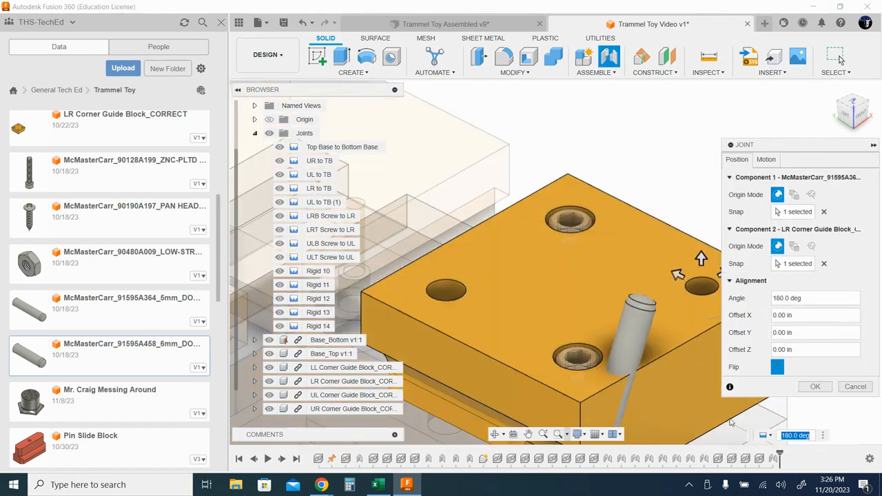
click(777, 367)
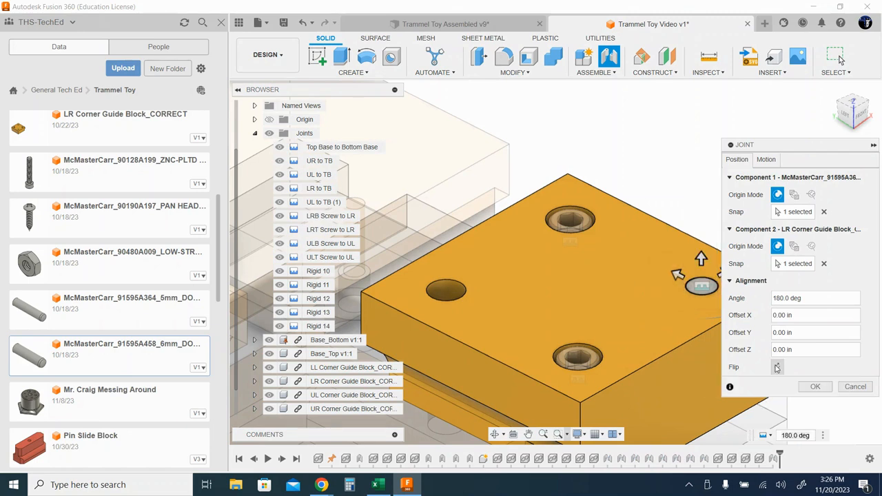
click(808, 387)
Rigidly join the end of one 6mm dowel pin to the larger hole on top of the LR Corner Guide Block, flipping it into the hole.
scroll(791, 285, down, 10)
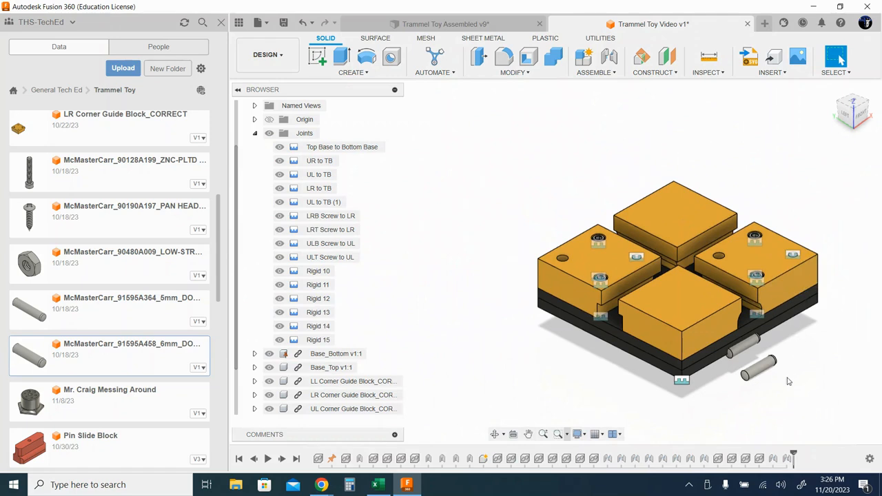
scroll(790, 355, up, 8)
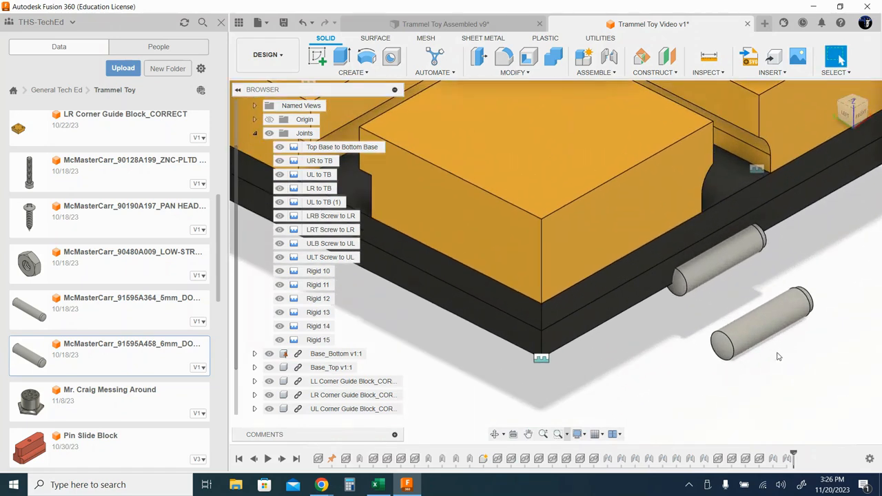
key(j)
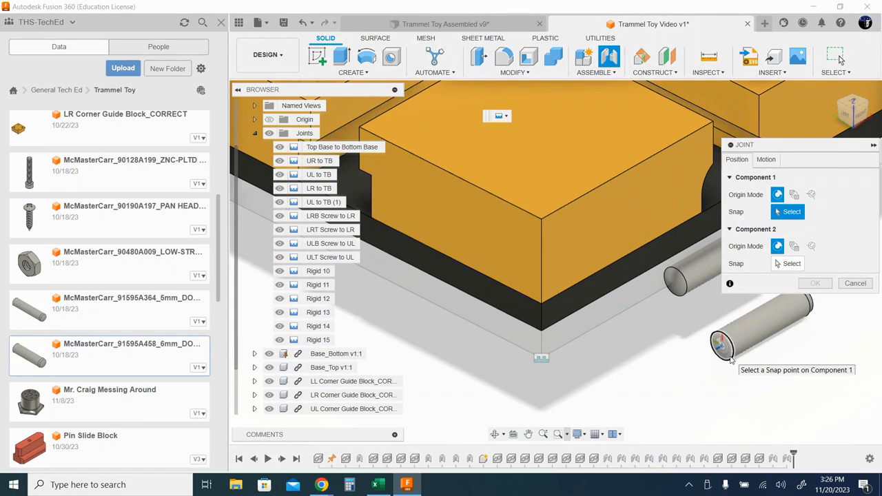
click(724, 348)
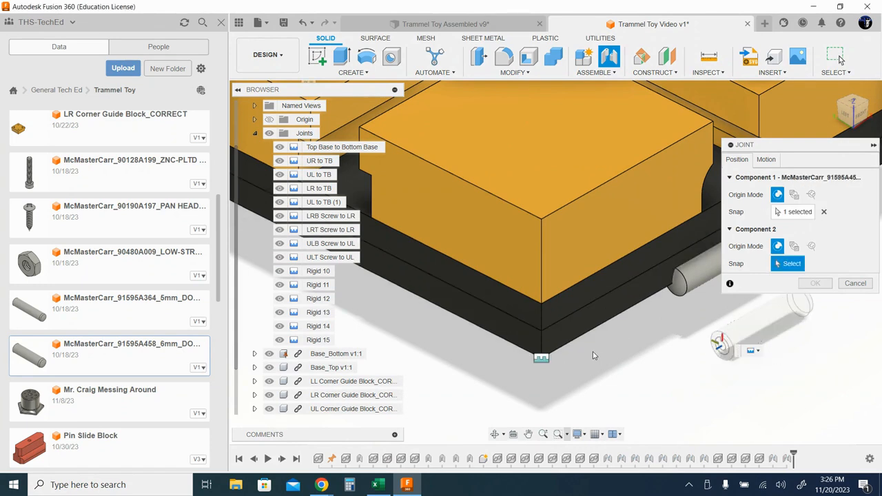
scroll(594, 351, down, 5)
scroll(598, 193, up, 5)
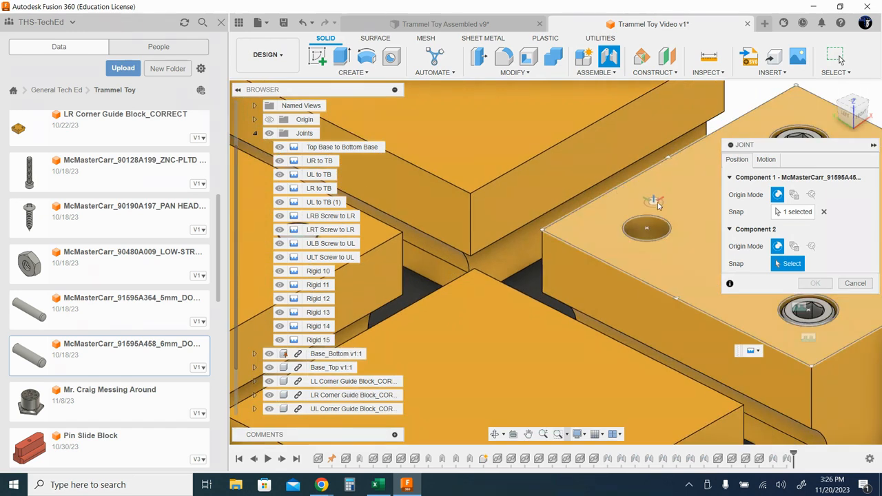
click(648, 227)
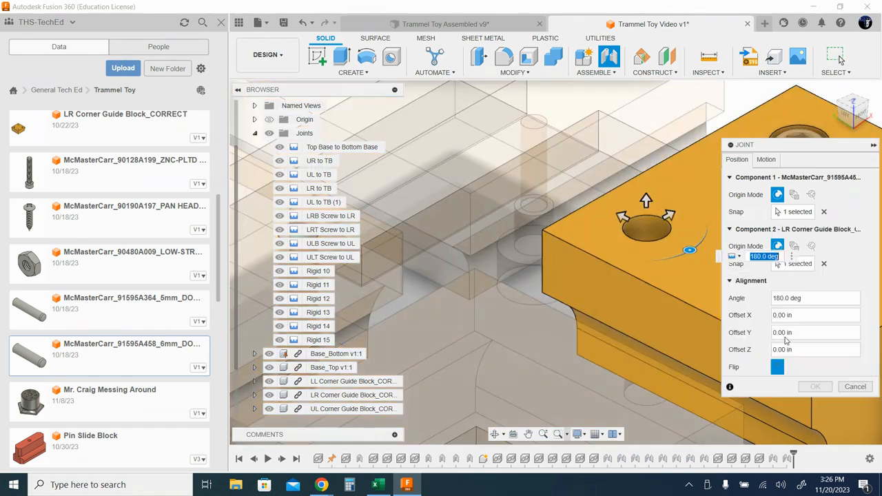
click(777, 367)
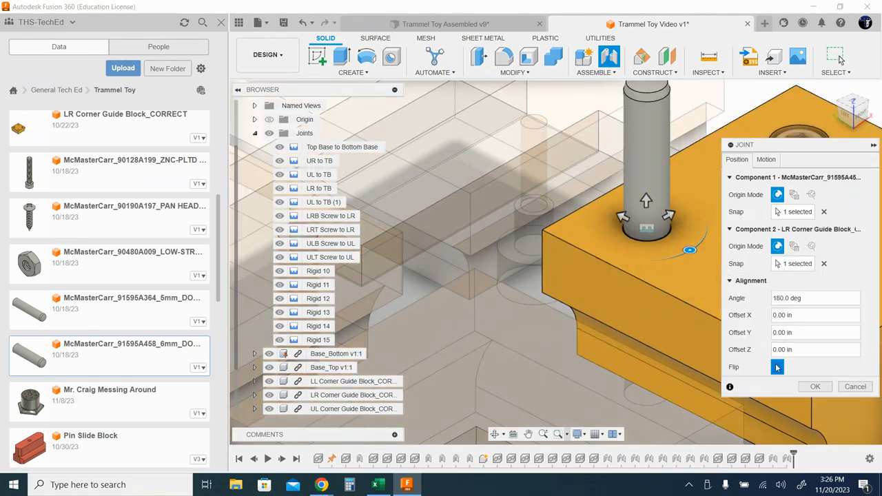
click(806, 387)
Rigidly join the remaining 6mm dowel pin's end to the open larger top hole of the UL Corner Guide Block, flipping it into the hole.
scroll(710, 353, down, 5)
middle_drag(719, 357, 753, 154)
scroll(744, 299, up, 5)
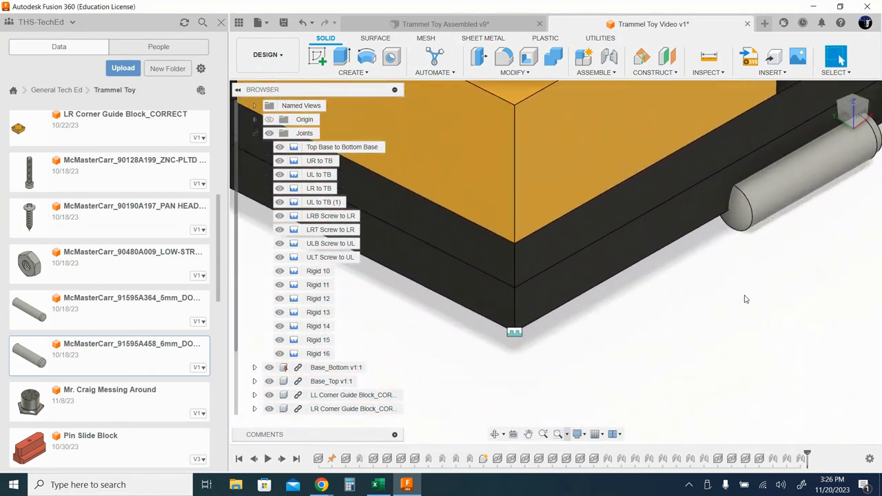
key(j)
middle_drag(701, 319, 597, 355)
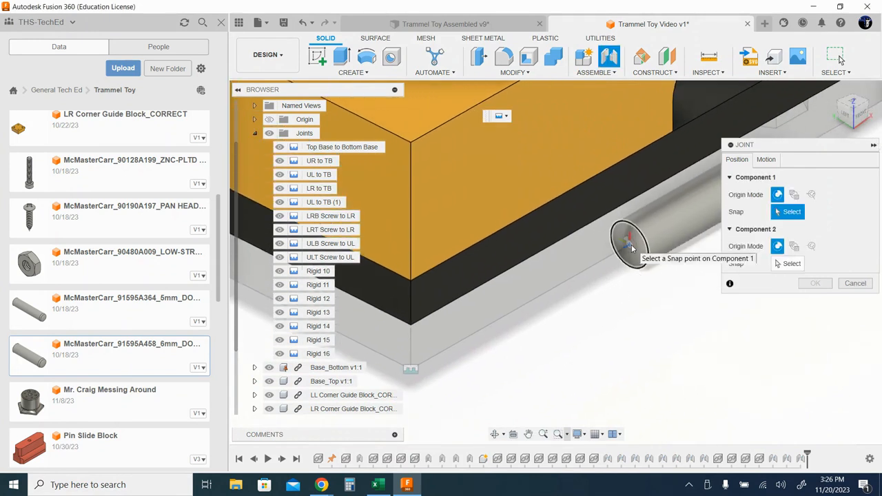
click(639, 273)
scroll(585, 367, down, 3)
scroll(585, 367, down, 5)
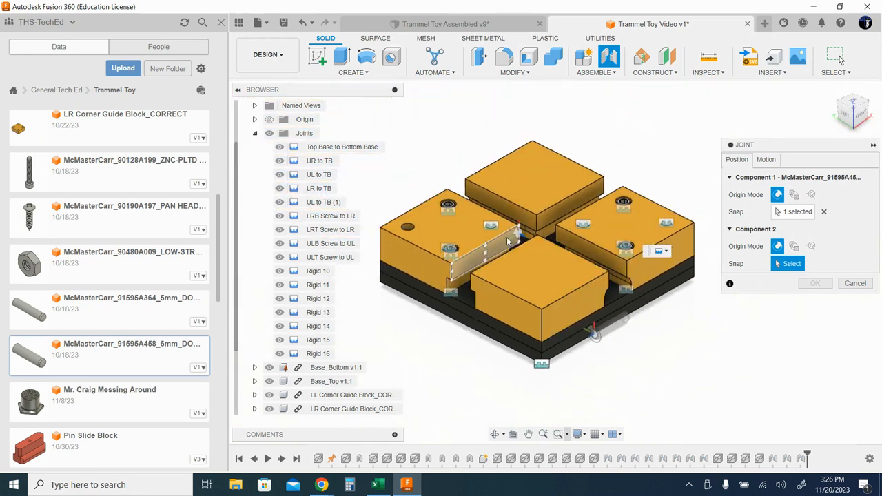
scroll(524, 268, up, 2)
scroll(512, 271, up, 5)
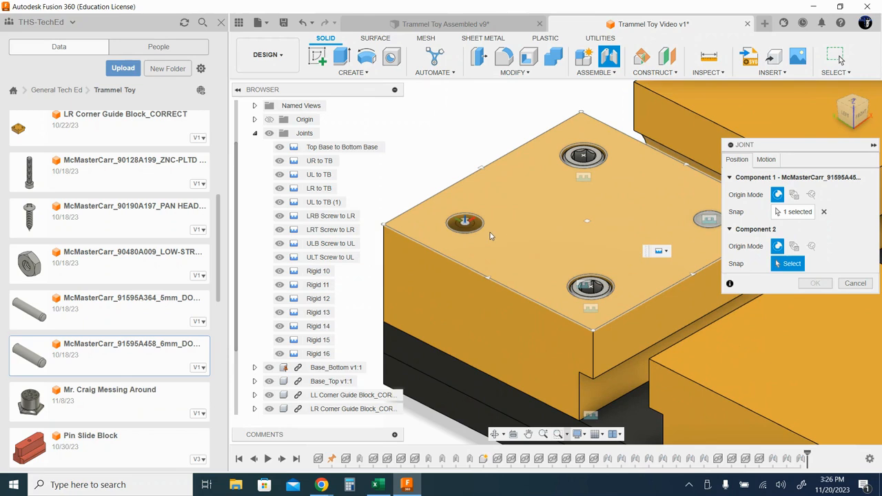
click(467, 222)
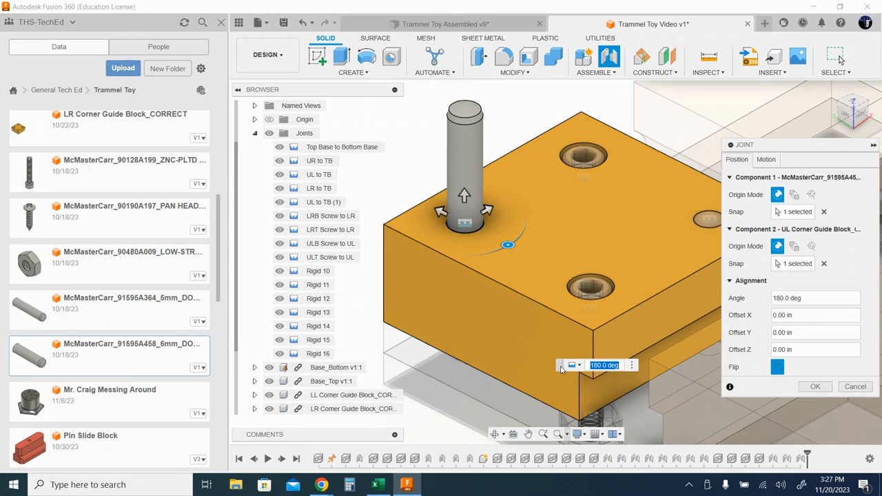
click(779, 368)
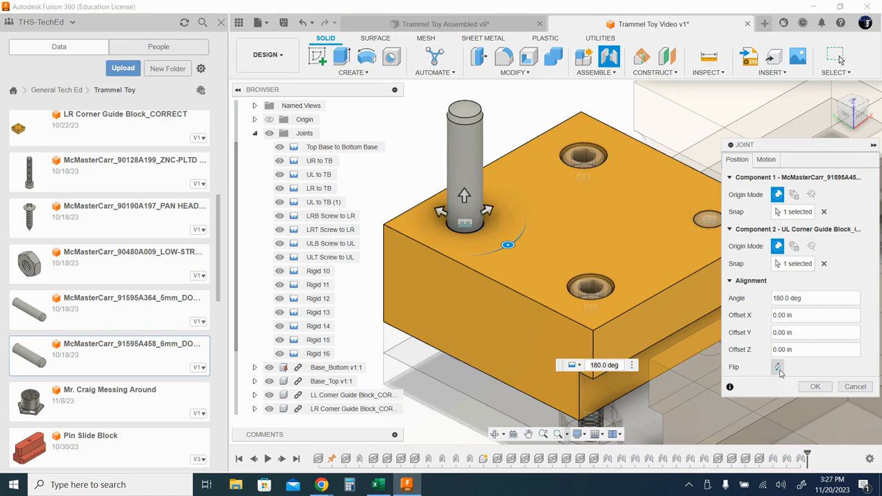
click(815, 387)
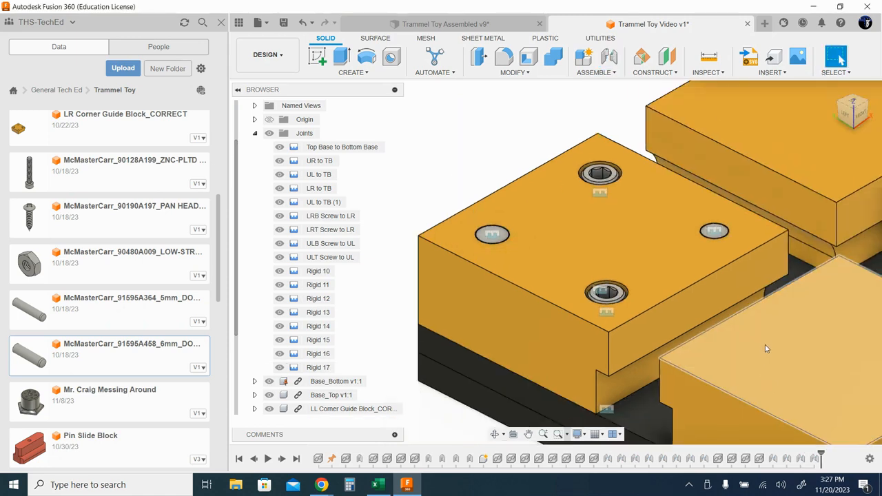
Return the assembly to its home view and turn off the object visibility of joints.
click(833, 89)
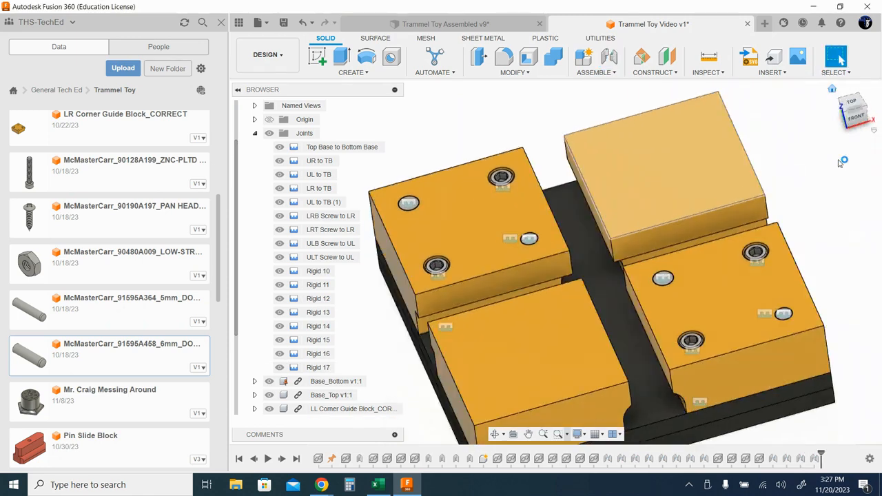
click(585, 433)
mouse_move(605, 386)
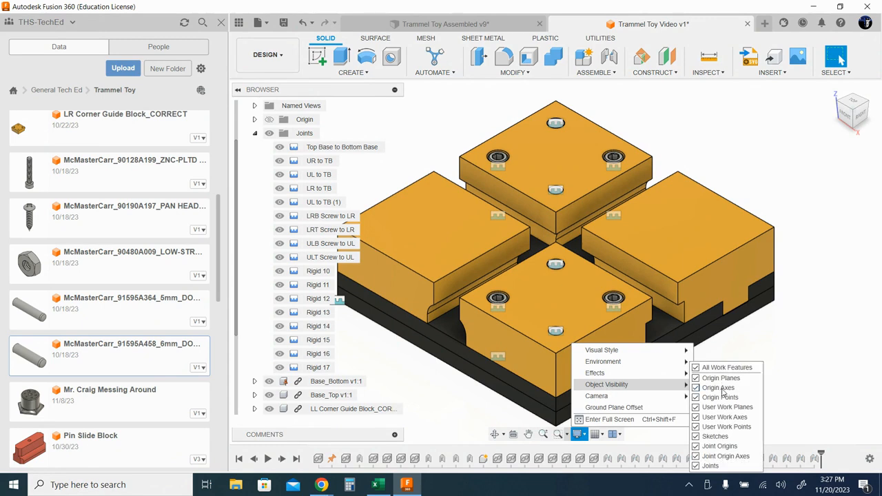
click(715, 468)
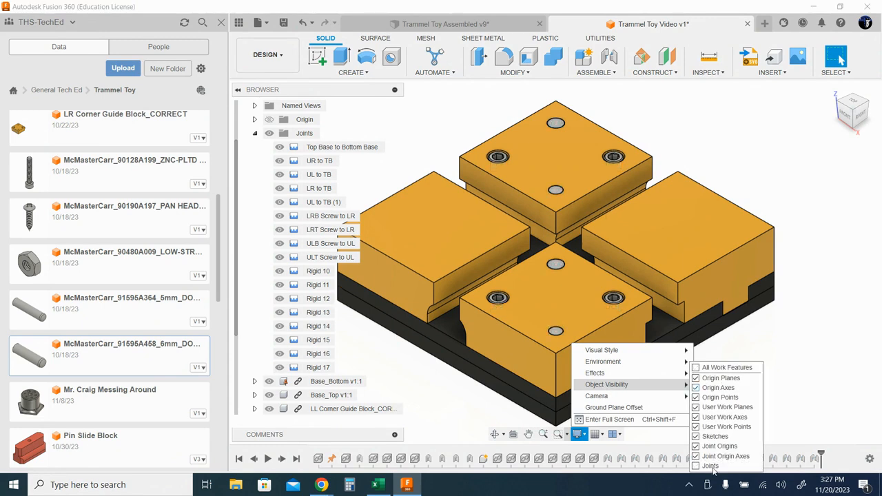
click(775, 359)
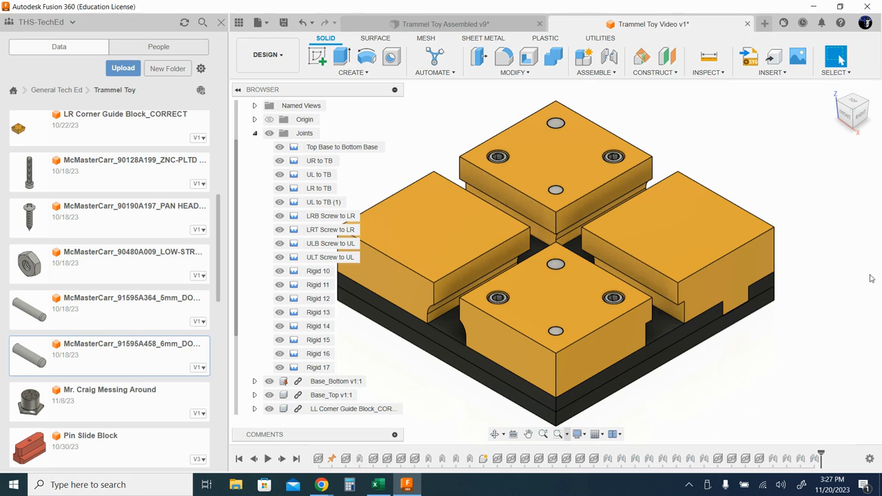
middle_drag(622, 228, 701, 211)
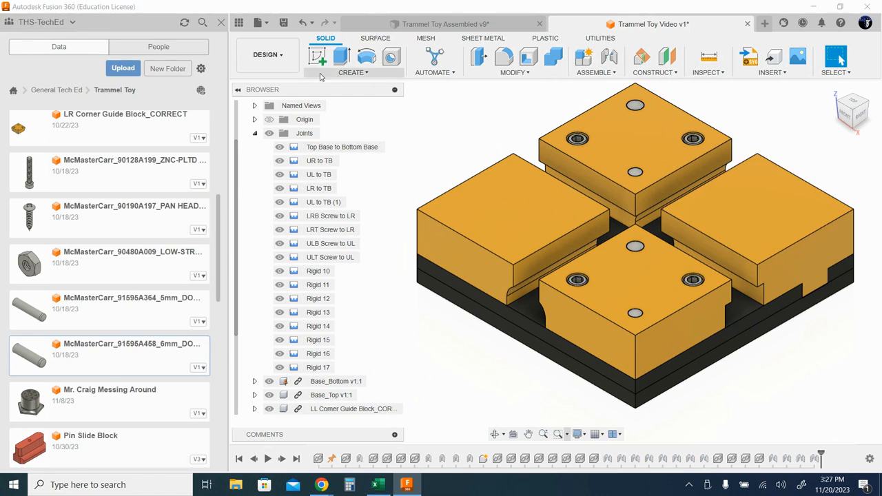
key(alt+Tab)
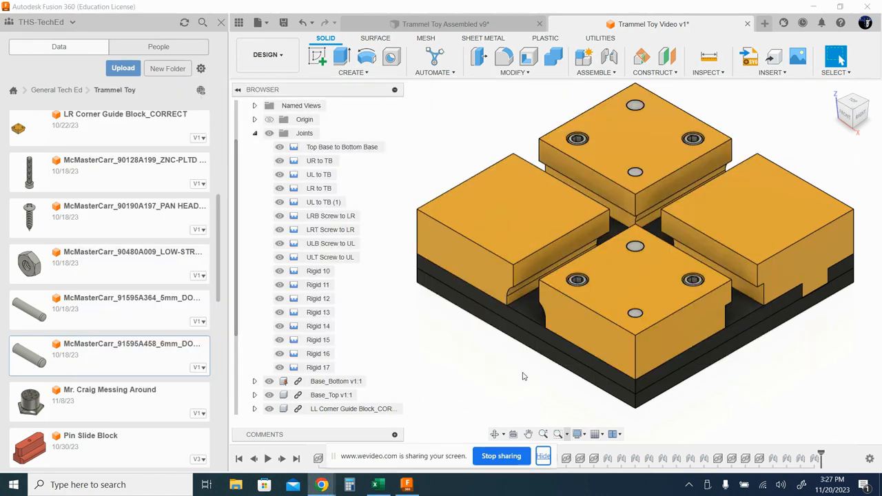